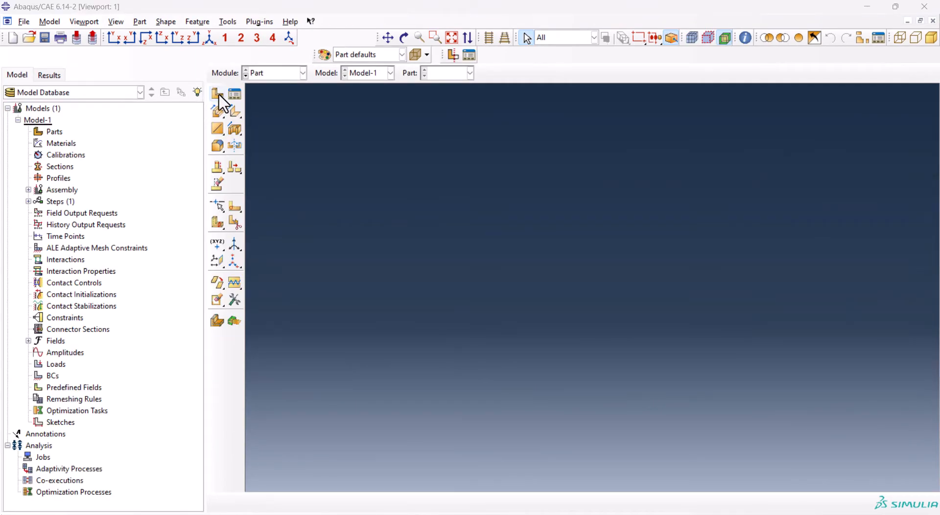
Create a 3D deformable solid extrusion part named substrate with an approximate size of 0.1
click(217, 94)
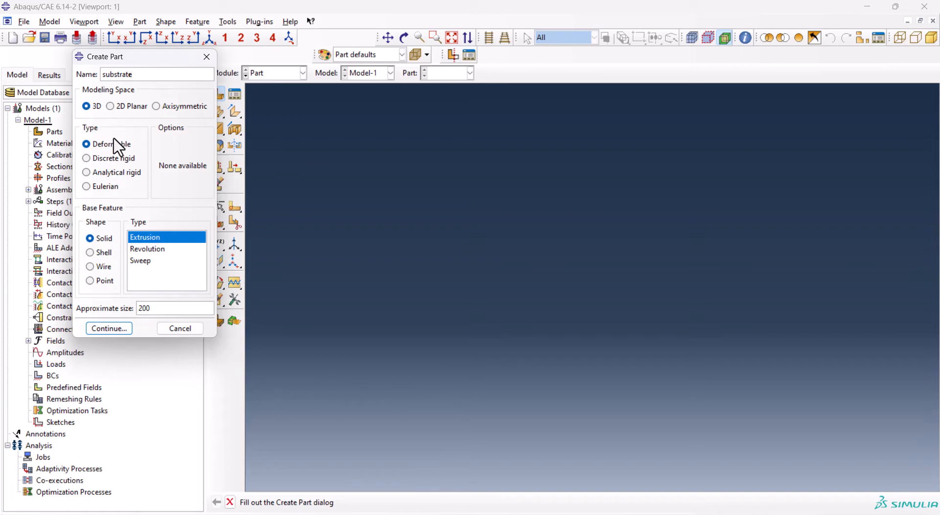
click(157, 309)
text(0.1)
key(Return)
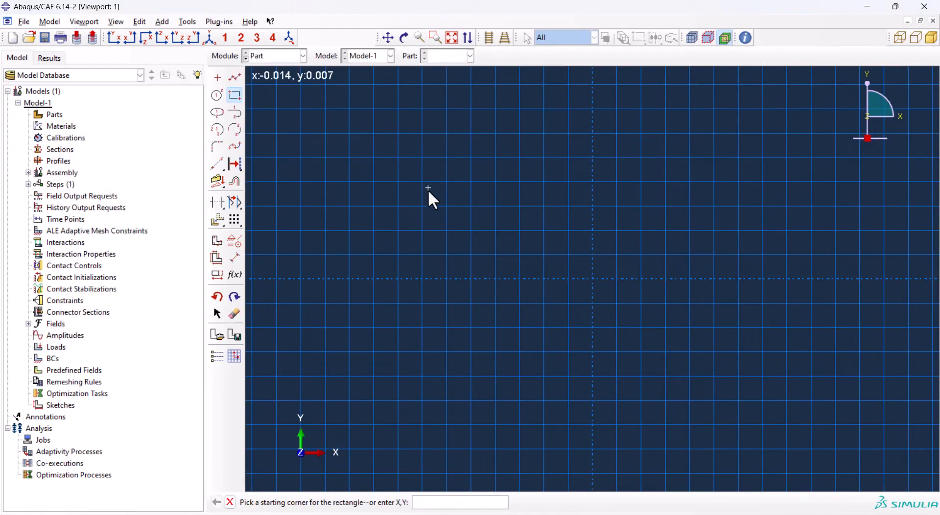
Sketch a rectangle for the substrate section and dimension its height to 0.006
click(446, 182)
click(713, 254)
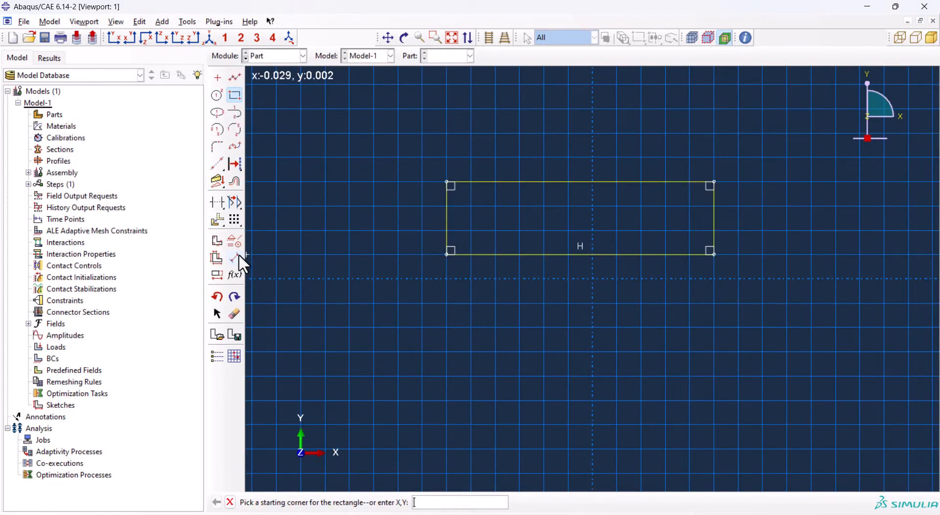
click(235, 257)
click(447, 213)
click(386, 204)
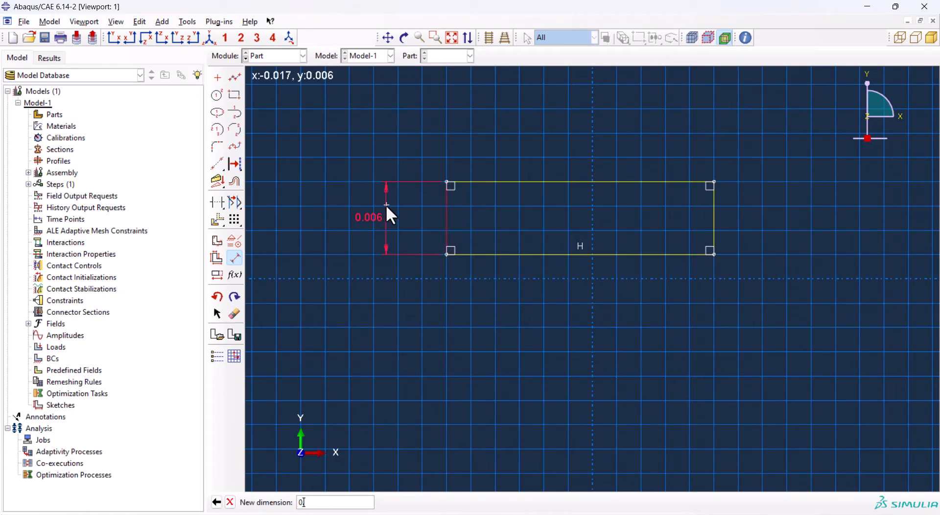
text(0.006)
key(Return)
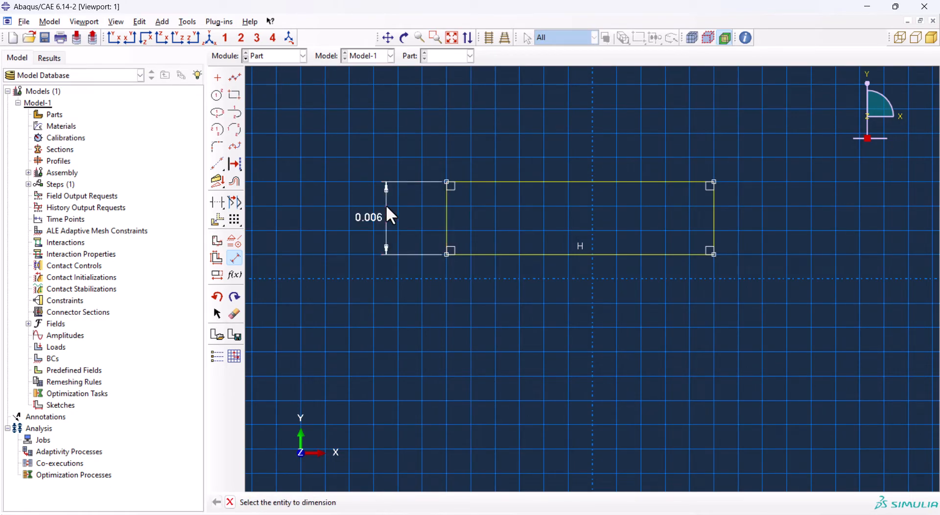
Dimension the substrate rectangle's width to 0.05
click(518, 254)
click(513, 283)
text(0.05)
key(Return)
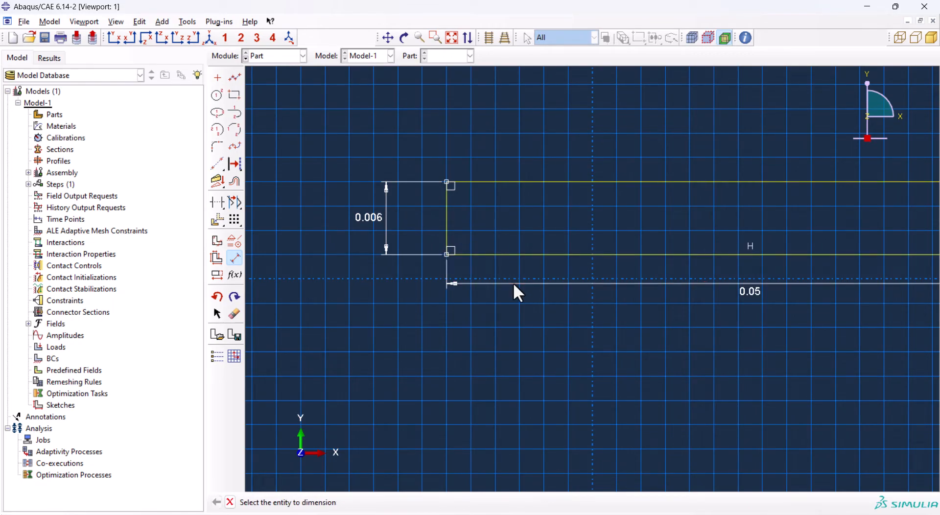
click(230, 502)
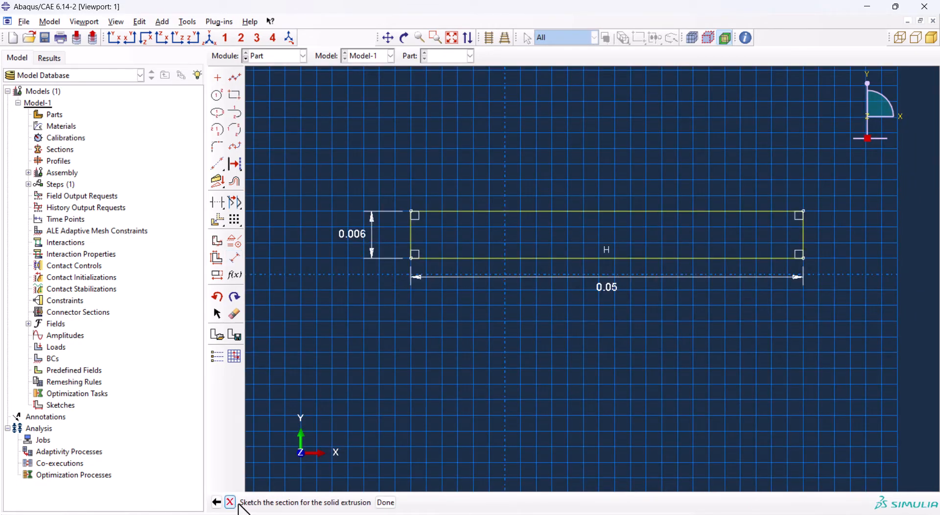
Finish the substrate sketch and extrude it as a blind solid with a new depth
click(385, 502)
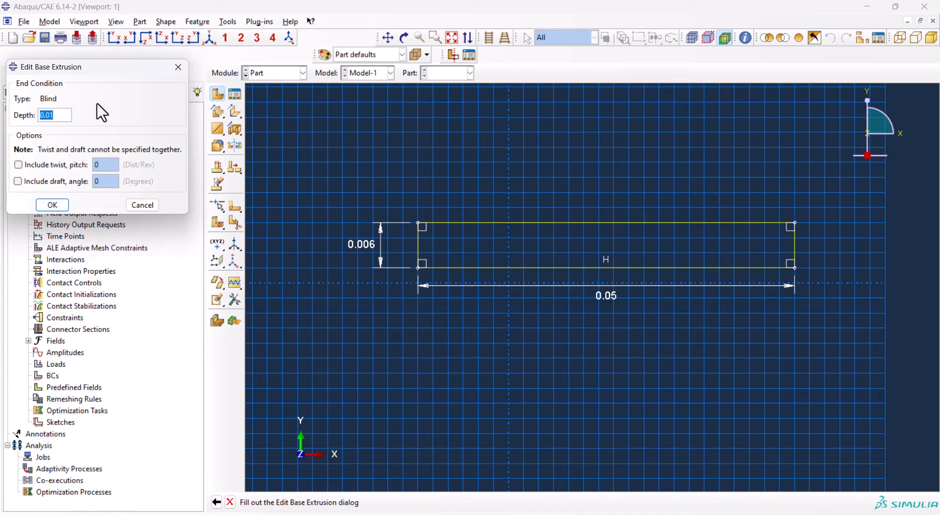
text(0.02)
key(Return)
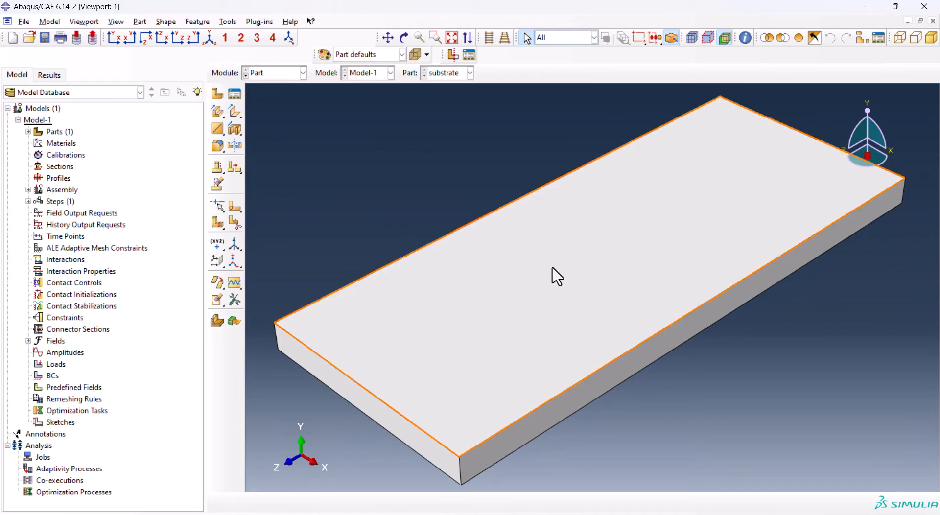
Create a second 3D deformable solid extrusion part named layer, using a reduced approximate size
click(217, 94)
text(layer)
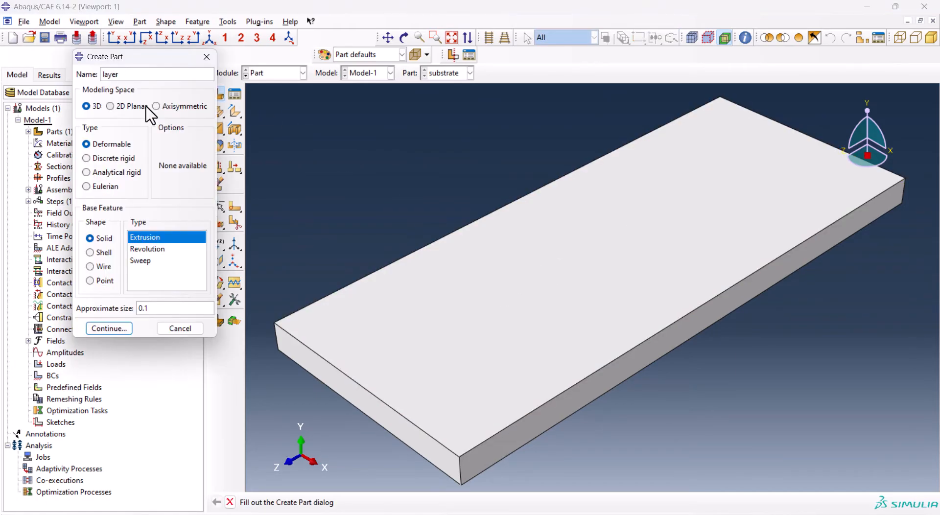
click(149, 308)
key(BackSpace)
text(0)
click(114, 329)
Sketch a rectangle for the layer section and dimension its height to 0.002
click(234, 95)
click(471, 183)
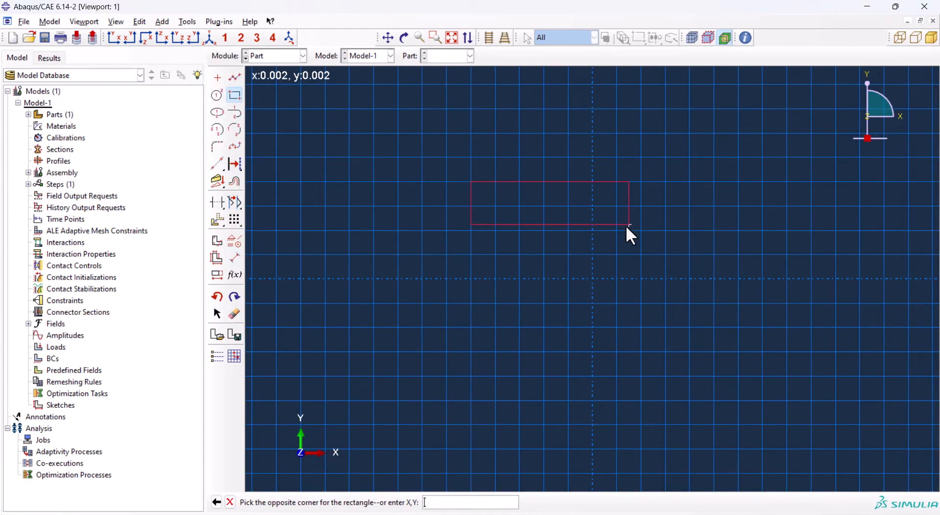
click(641, 230)
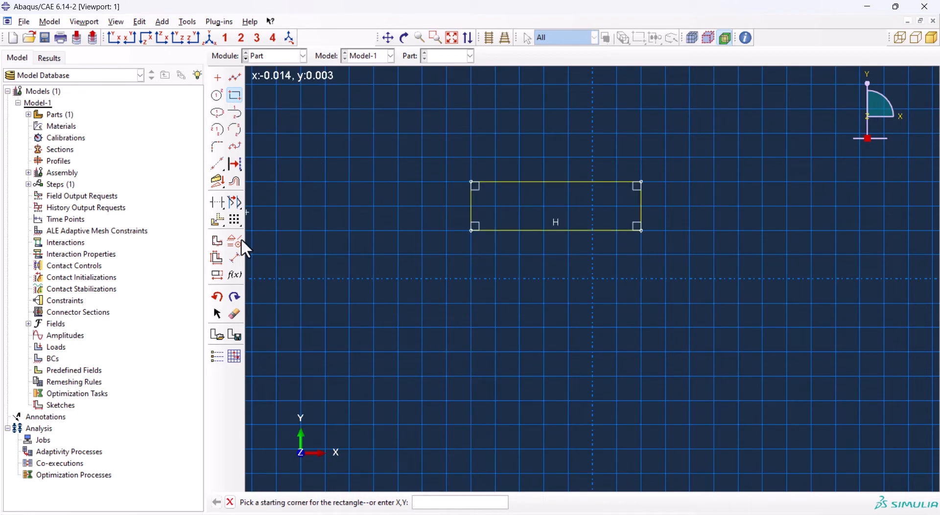
click(235, 257)
click(467, 201)
click(440, 202)
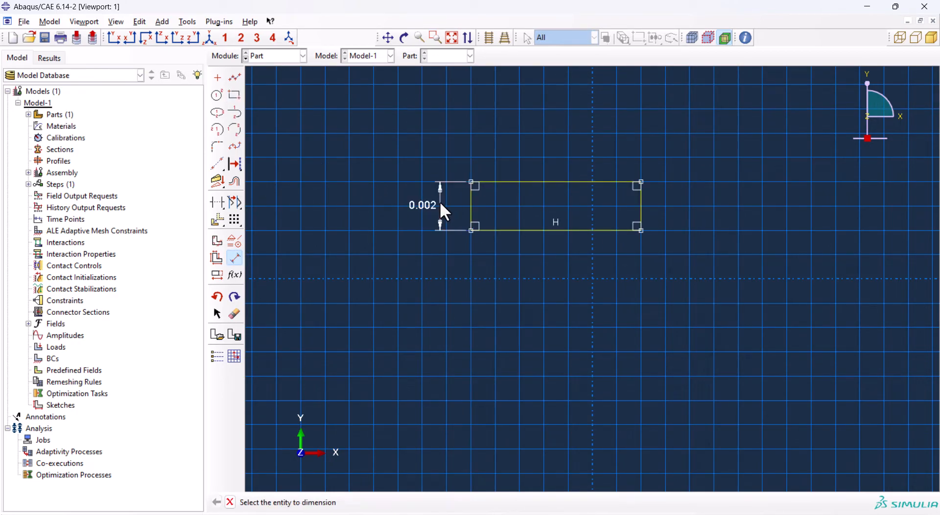
Dimension the layer rectangle's width to 0.012
click(529, 228)
click(532, 260)
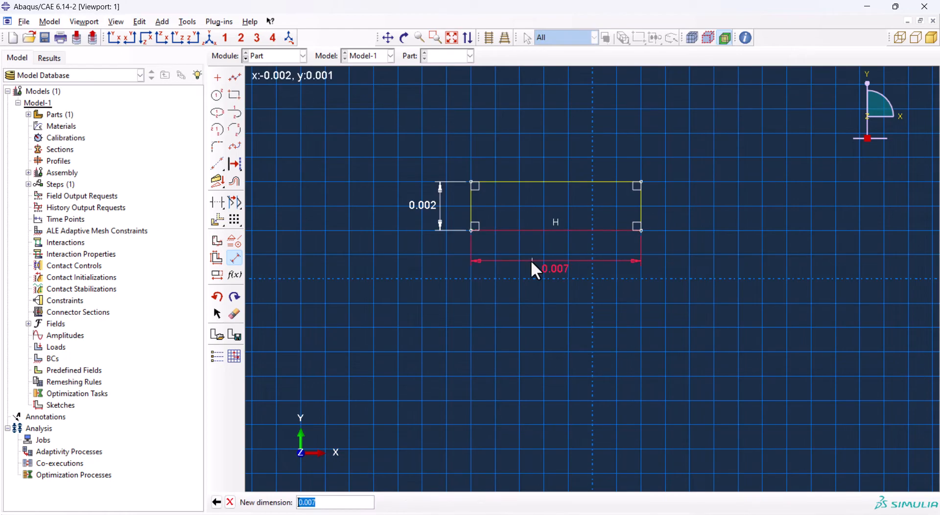
text(0.012)
key(Return)
key(Escape)
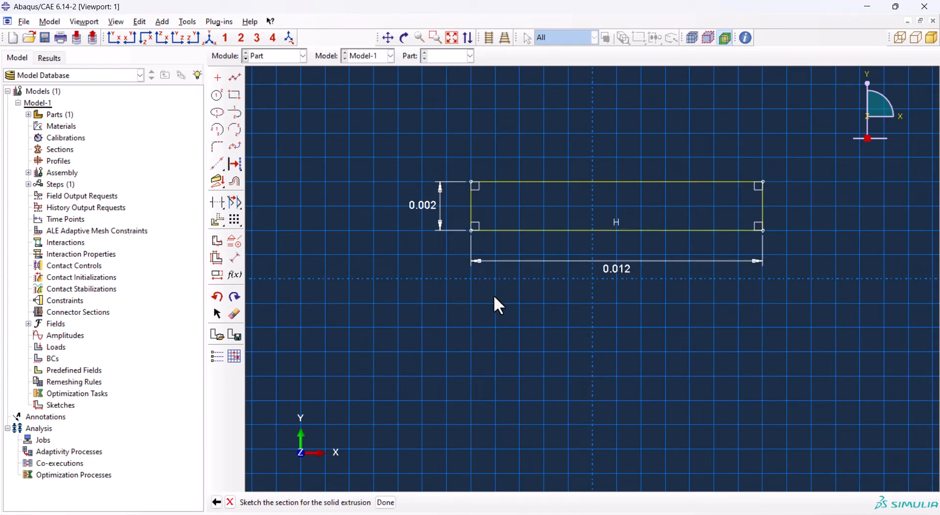
Finish the layer sketch and extrude it into a blind solid
middle_click(444, 299)
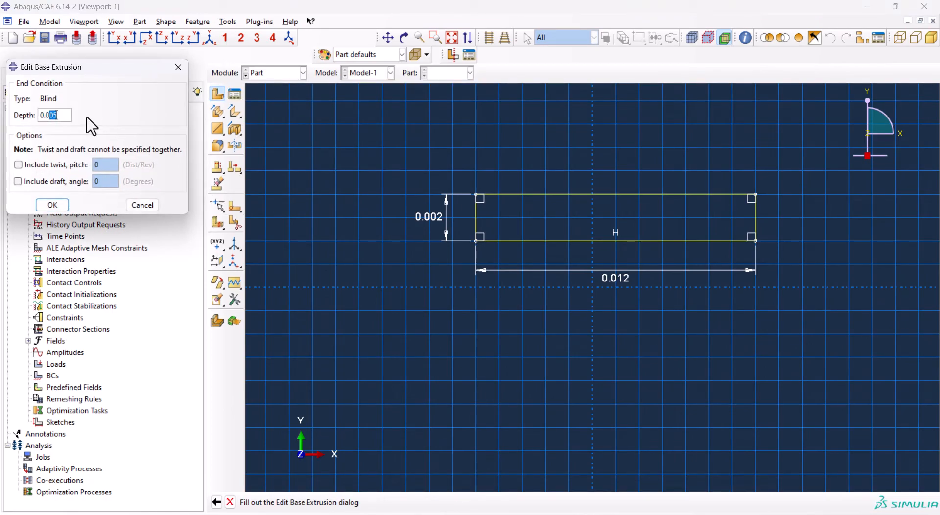
key(Return)
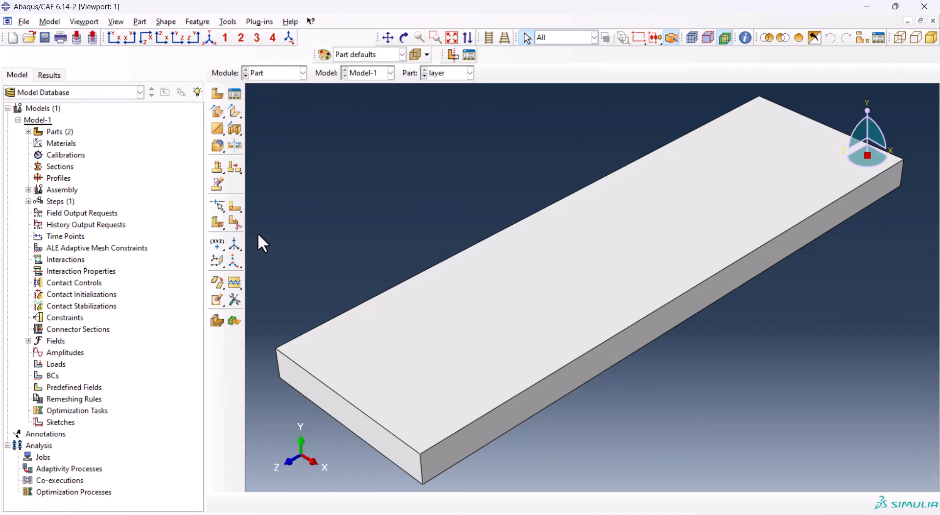
Partition the layer cell across its mid-length with a 3-point plane through the midpoints of its long edges
click(217, 222)
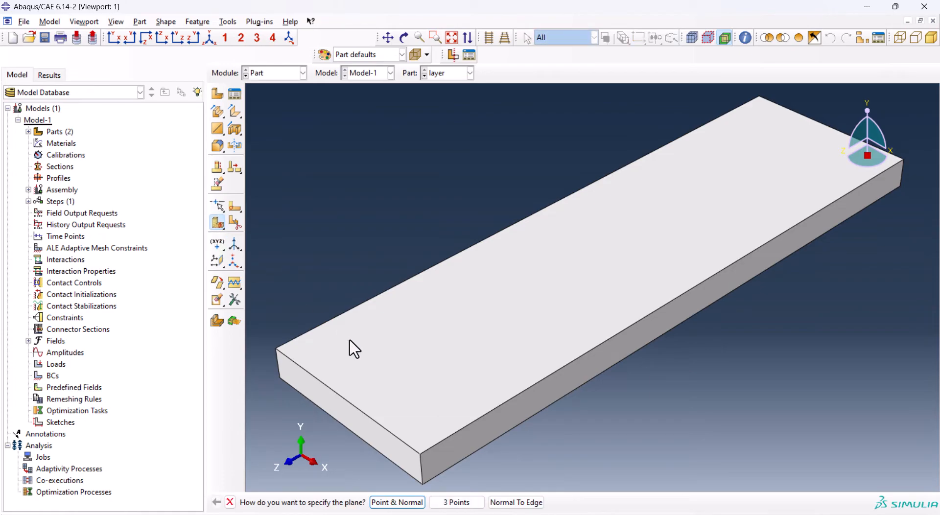
click(457, 503)
click(695, 287)
click(547, 206)
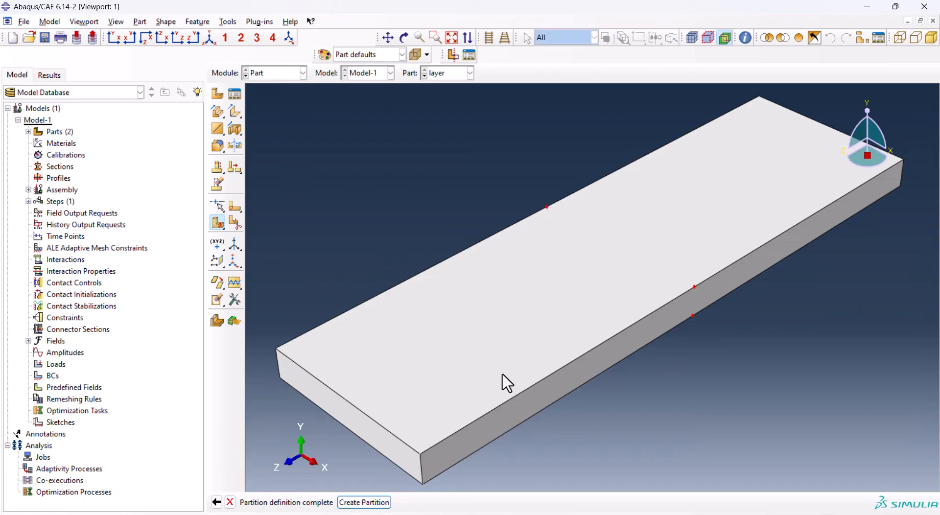
click(365, 502)
Partition the front half of the layer at its mid-length with a 3-point plane through its edge midpoints
click(527, 296)
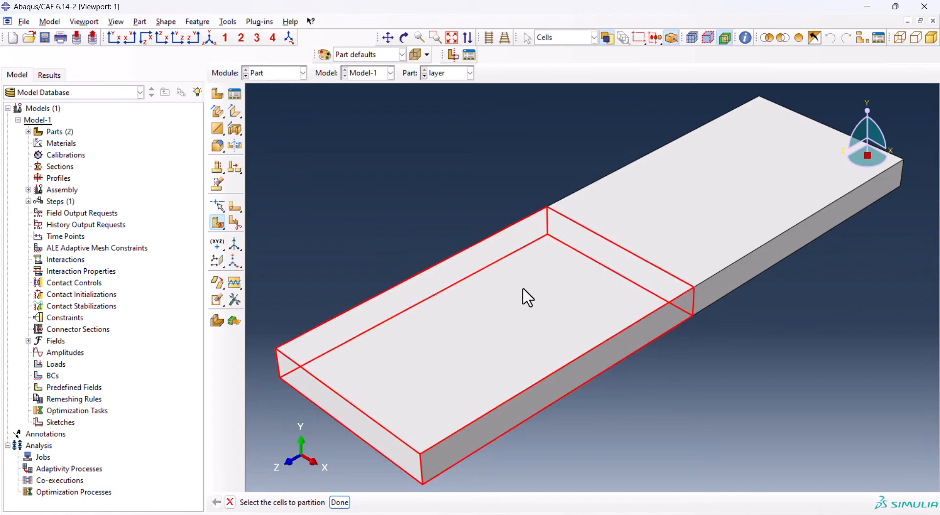
click(341, 507)
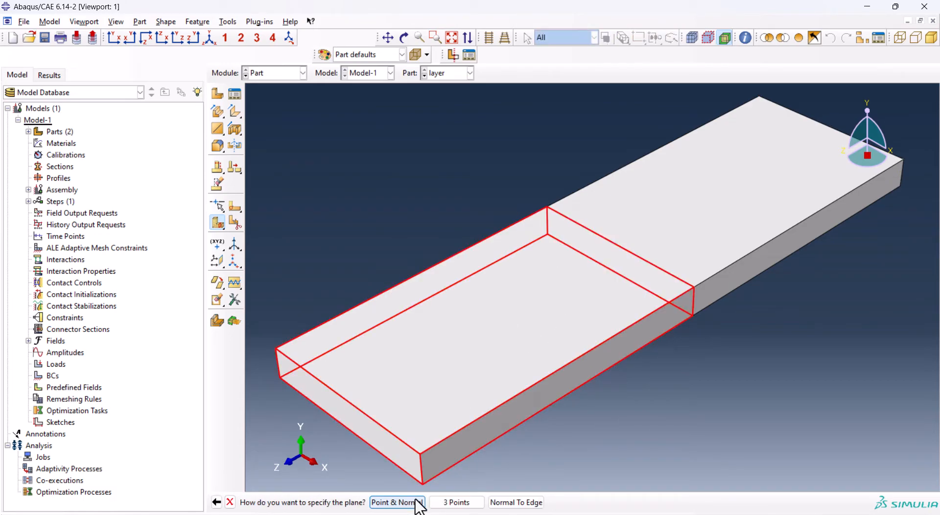
click(457, 503)
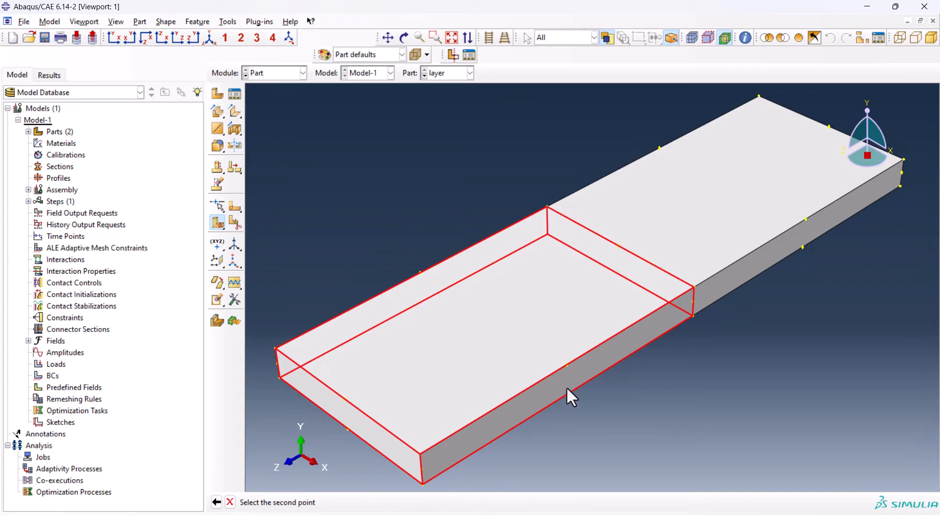
click(567, 365)
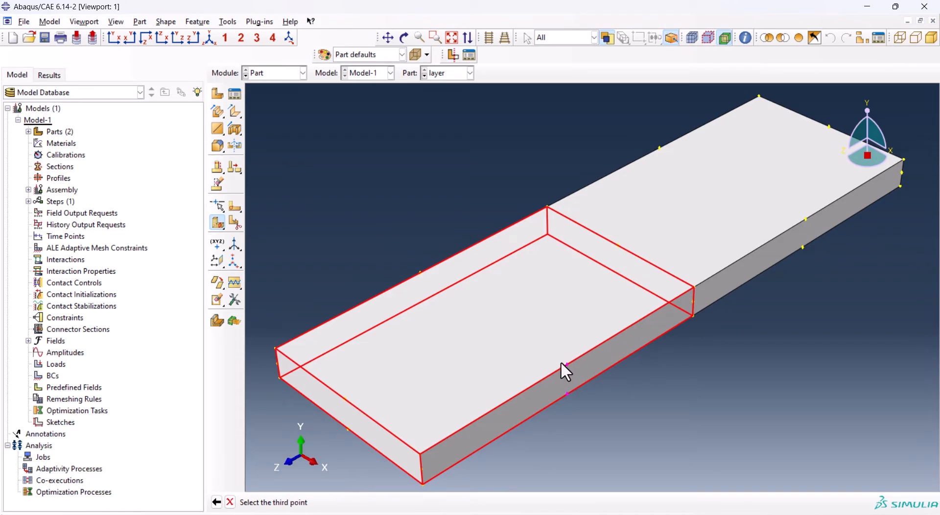
click(420, 272)
click(385, 503)
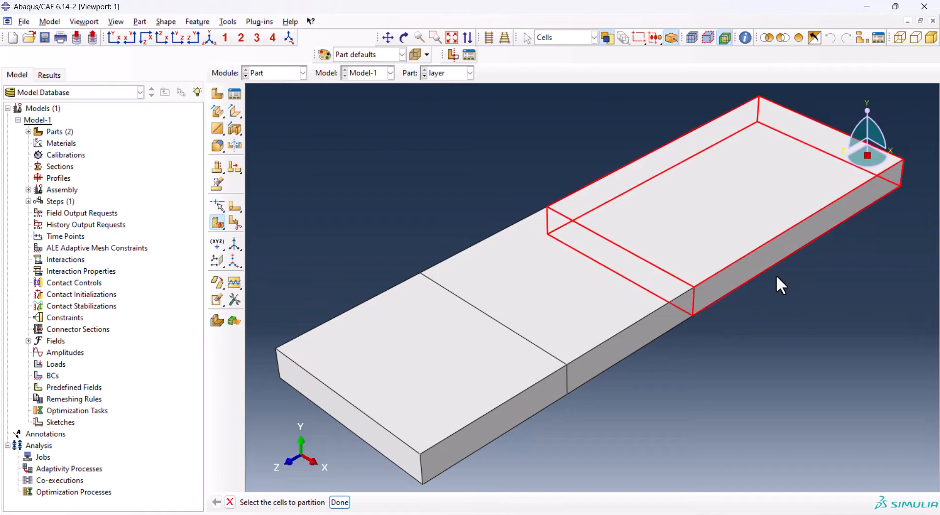
Partition the rear half of the layer at its mid-length with a 3-point plane, giving four equal cells
middle_click(801, 272)
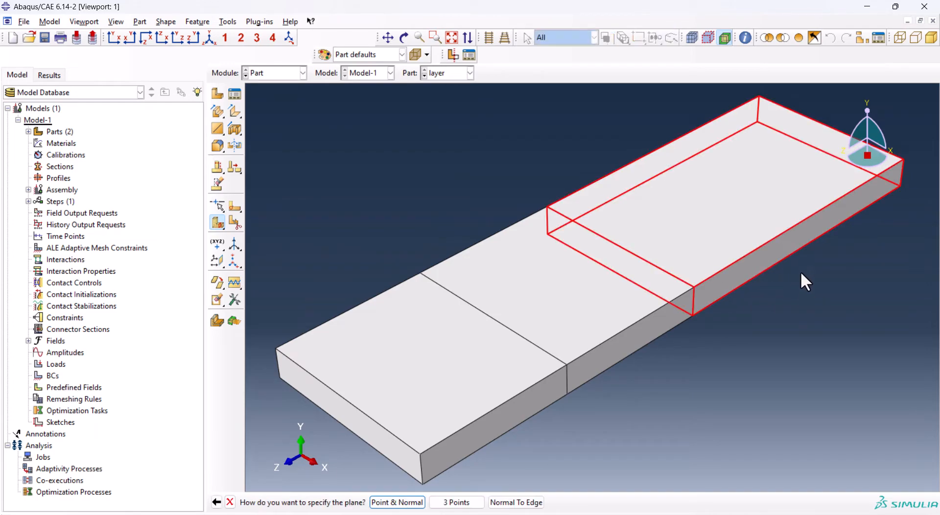
click(457, 503)
click(805, 219)
click(658, 149)
middle_click(560, 176)
click(593, 302)
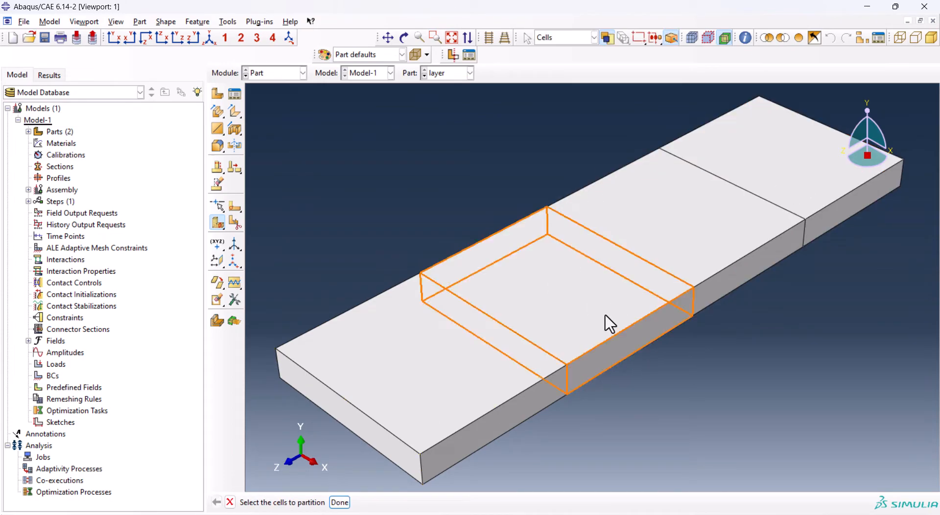
click(427, 128)
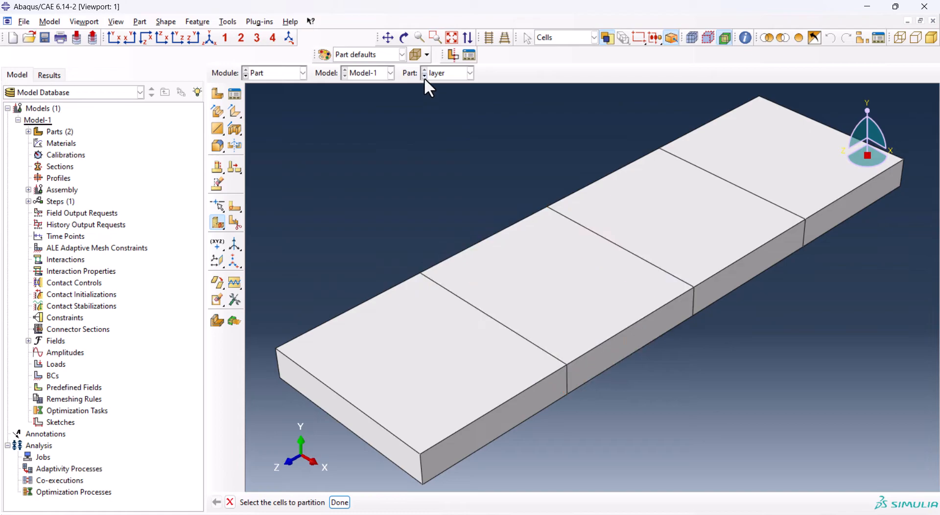
Display the substrate part and switch to the Property module
click(424, 76)
click(281, 73)
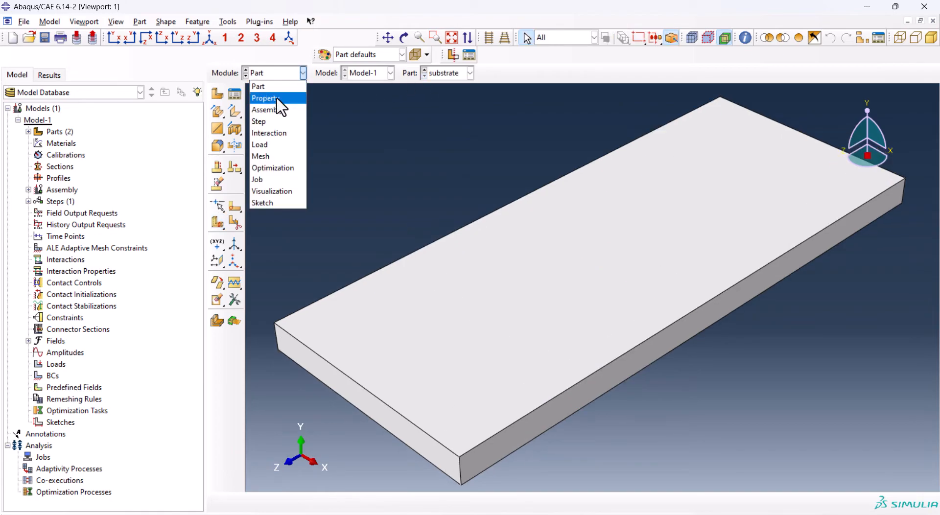
click(281, 100)
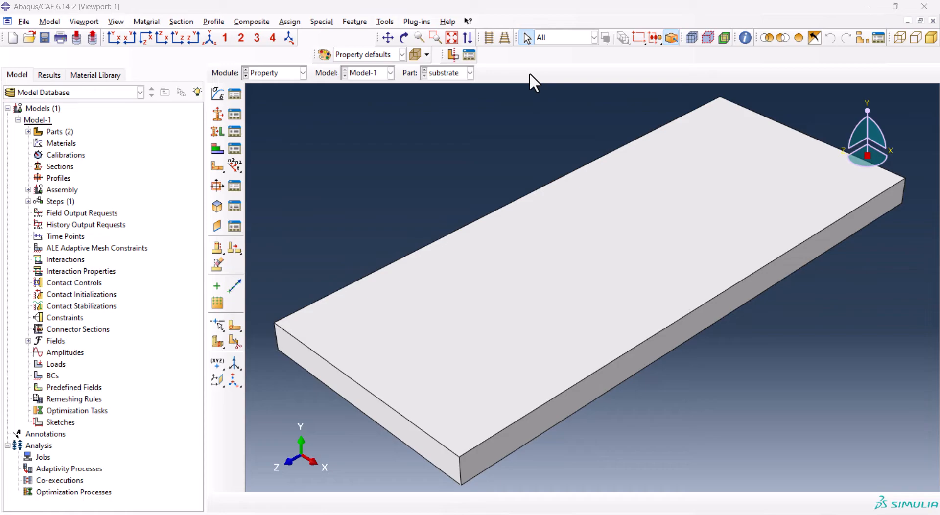
Create a material named layer and add a Density behavior to it
click(217, 94)
text(lay)
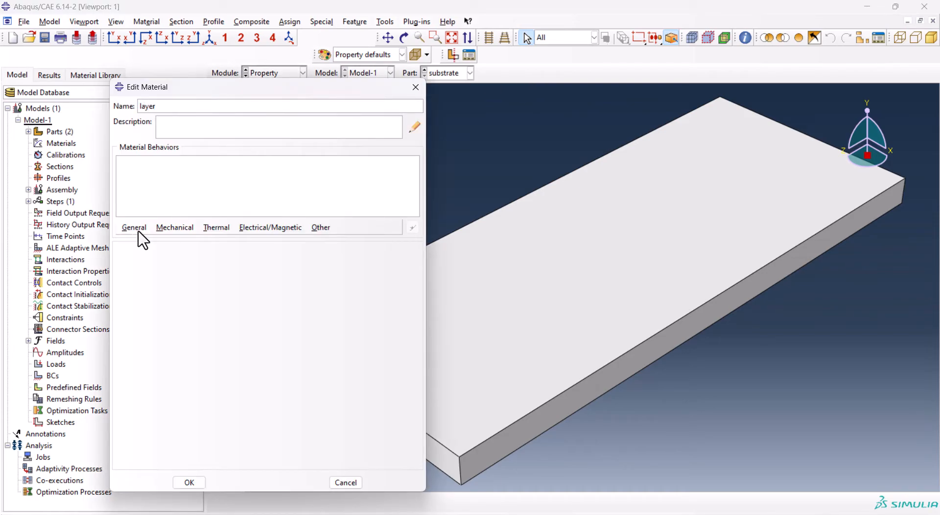
text(er)
click(134, 227)
click(146, 240)
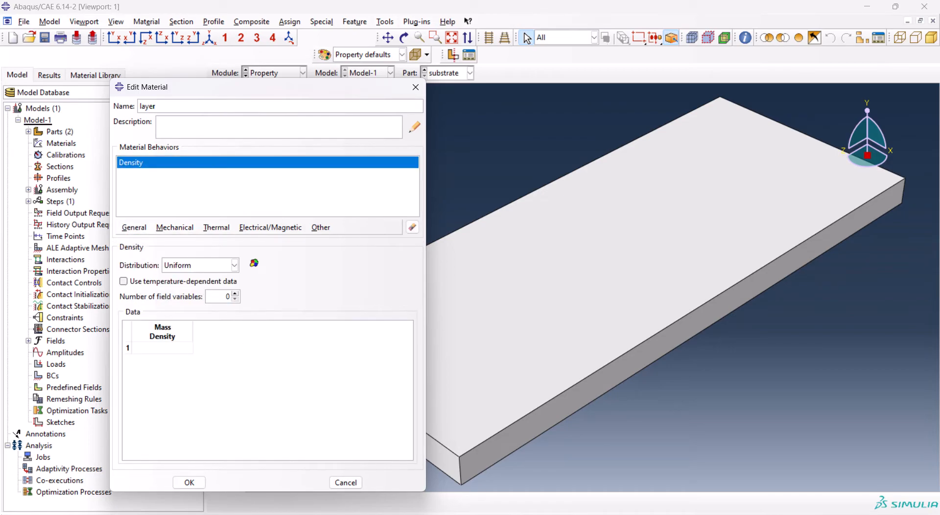
Copy the layer density 8.11E+03 from cell D3 of the TI6AI4V Excel workbook into the material's mass density
key(alt+Tab)
click(158, 174)
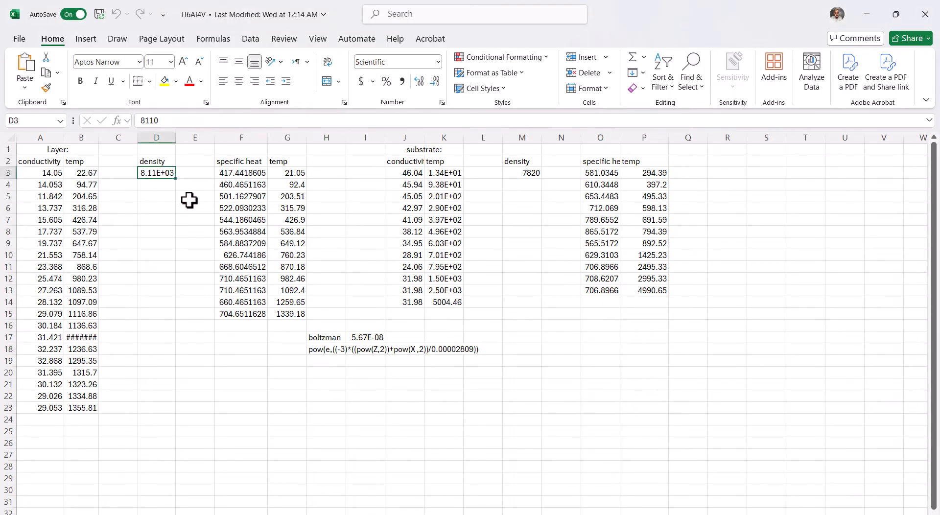
key(ctrl+c)
mouse_move(646, 514)
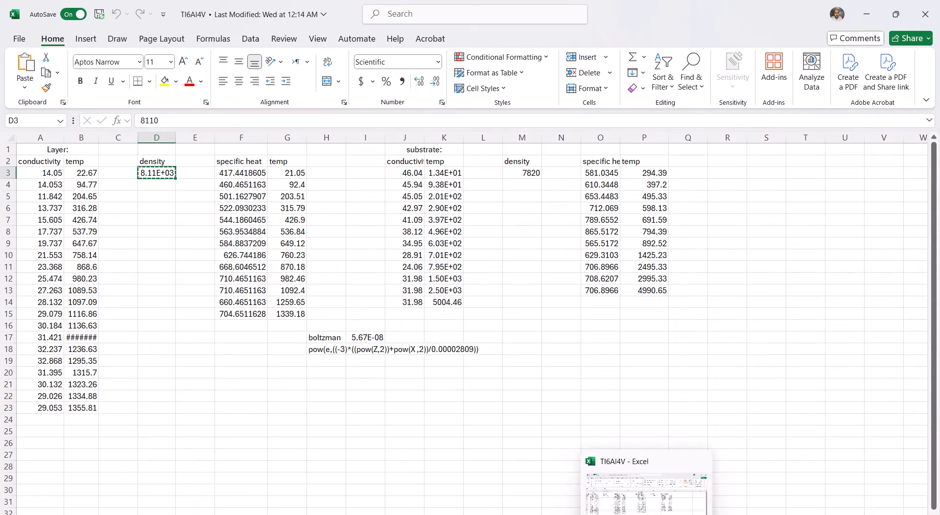
key(alt+Tab)
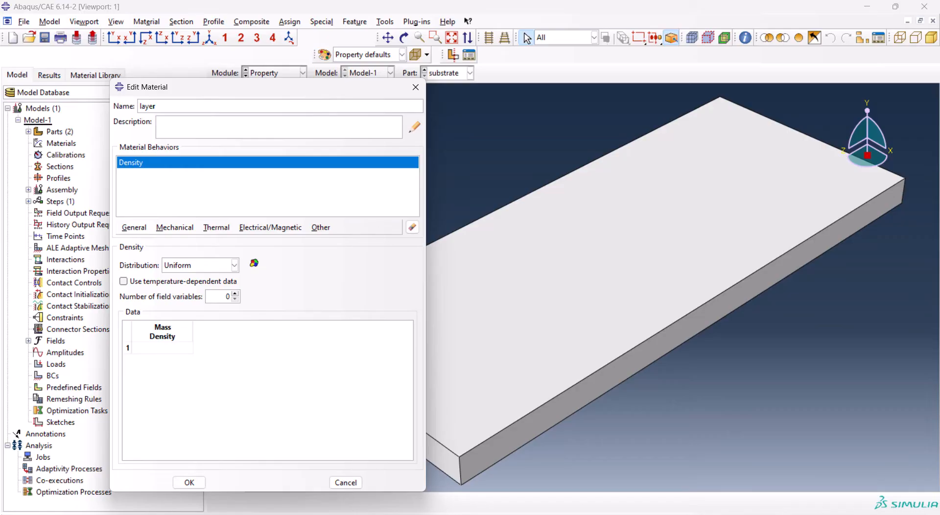
click(167, 347)
key(ctrl+v)
Add temperature-dependent isotropic Conductivity to the layer material, copying the layer conductivity and temperature data from A3:B23 of the Excel workbook
click(216, 228)
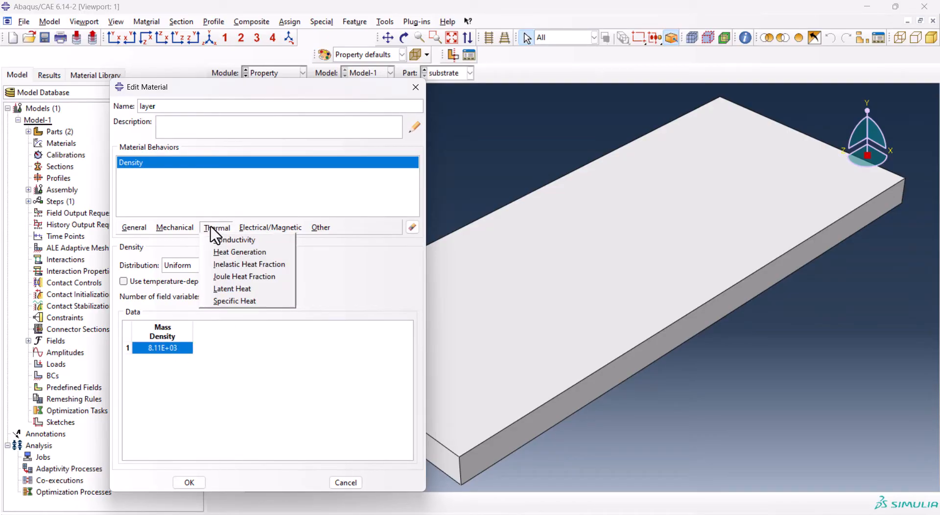
click(233, 240)
key(alt+Tab)
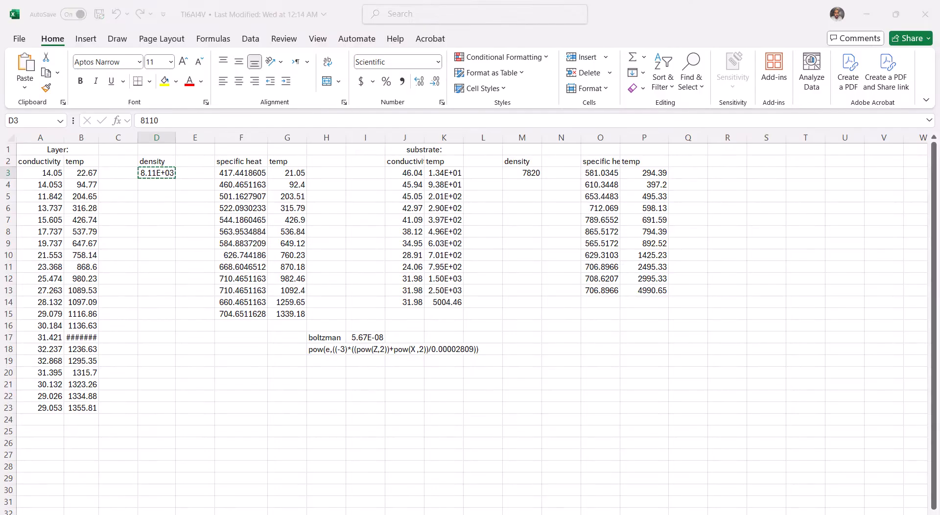
click(47, 173)
drag(46, 173, 81, 409)
key(ctrl+c)
key(alt+Tab)
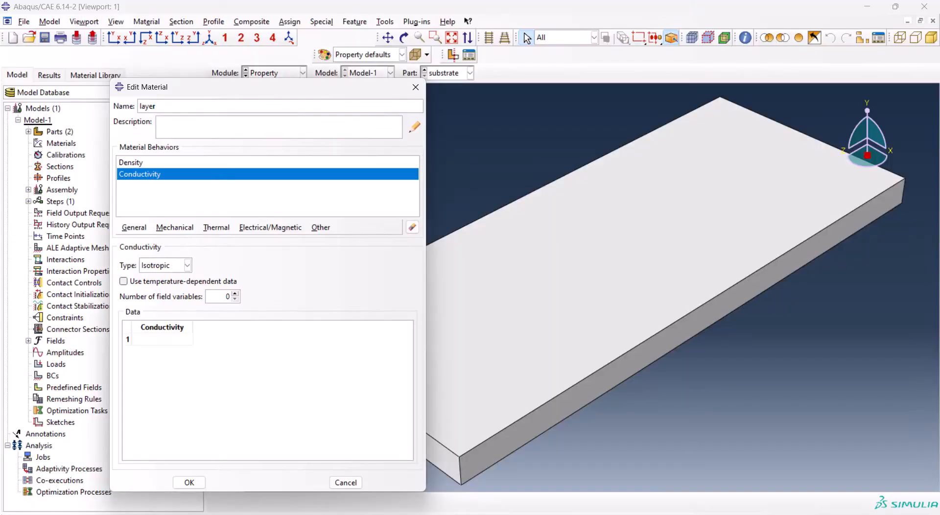
click(167, 340)
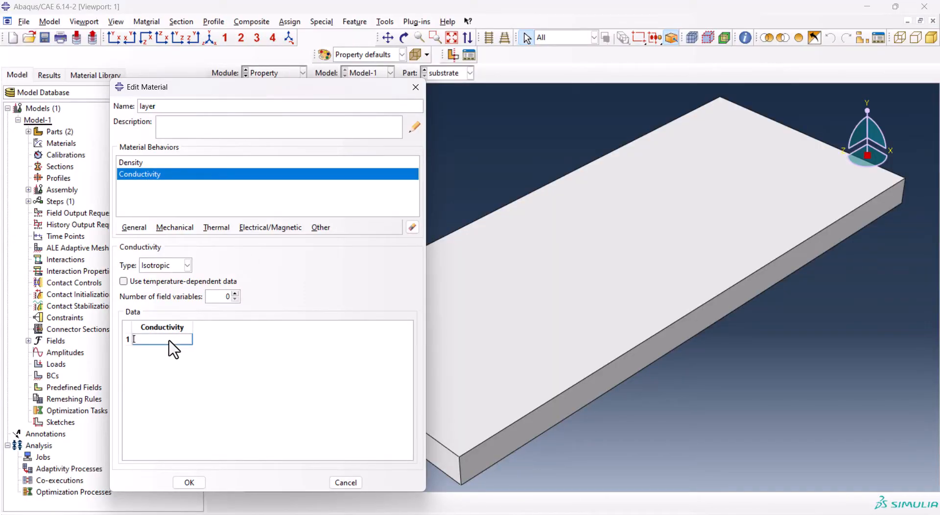
click(124, 282)
key(ctrl+v)
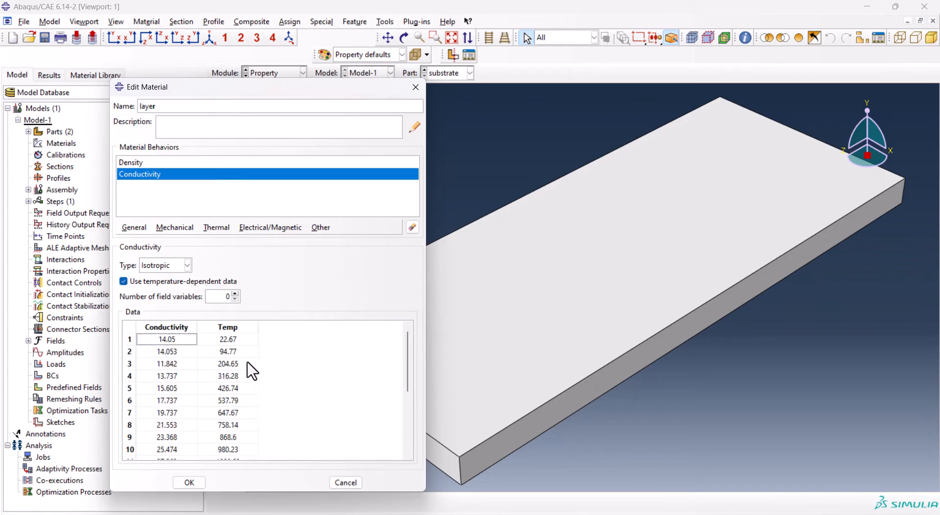
Add temperature-dependent Specific Heat from workbook cells F3:G15, rename the material In738, and save it
click(215, 227)
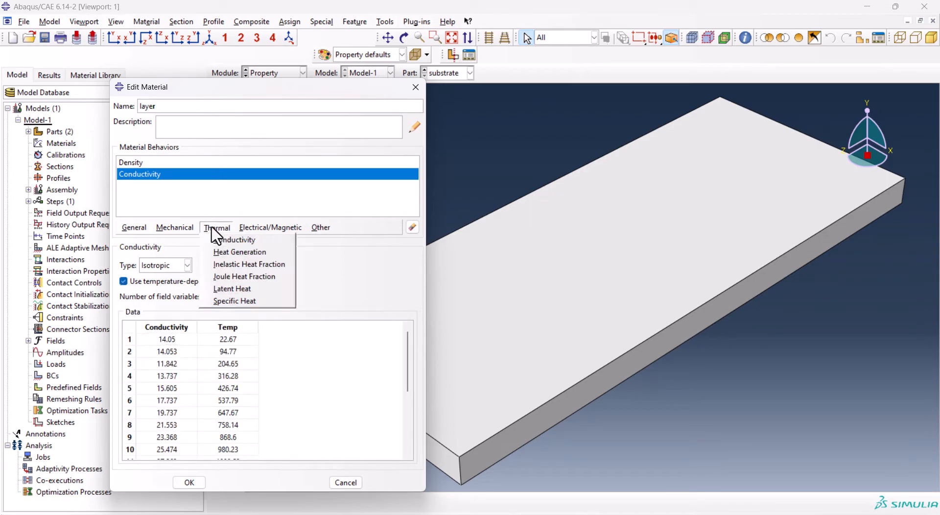
click(243, 302)
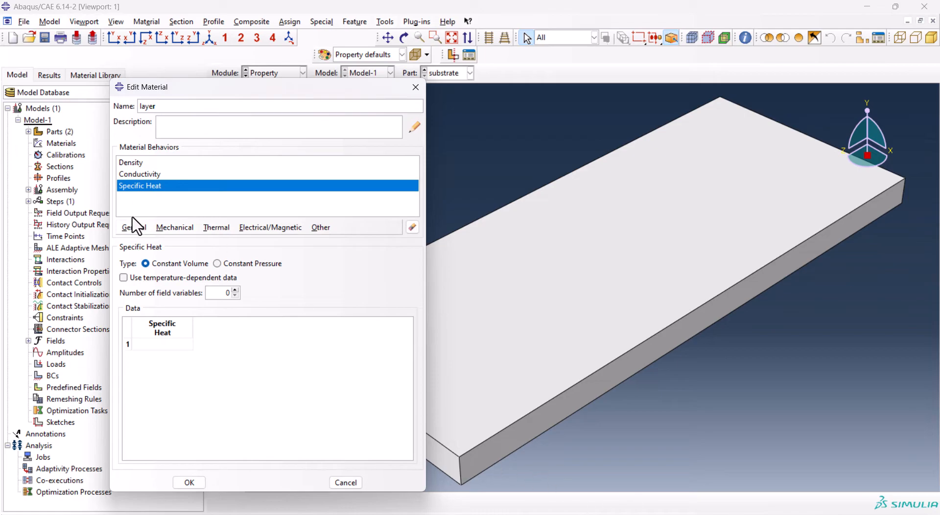
click(124, 278)
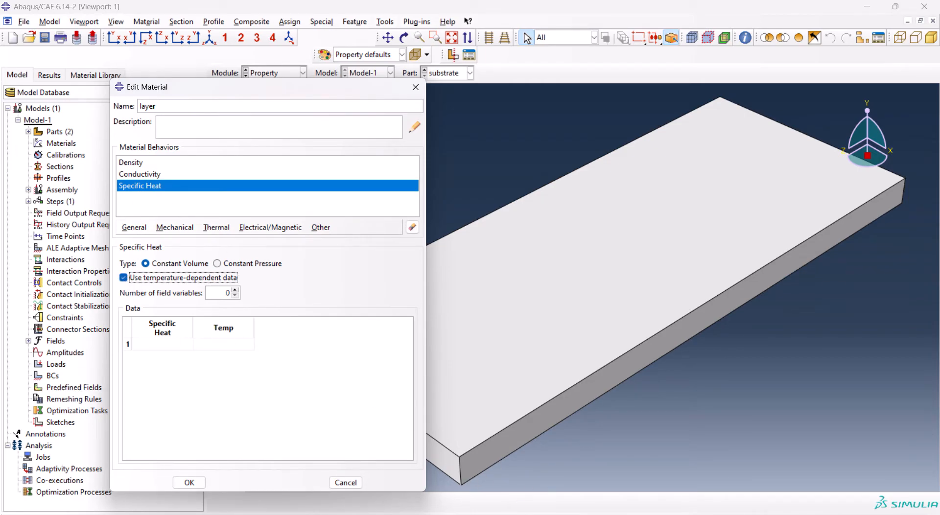
key(alt+Tab)
drag(240, 173, 285, 316)
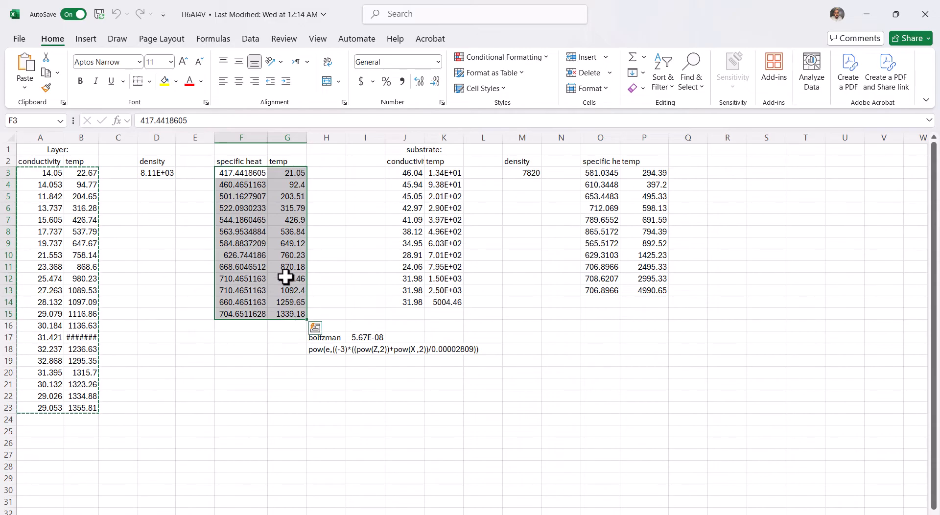
key(ctrl+c)
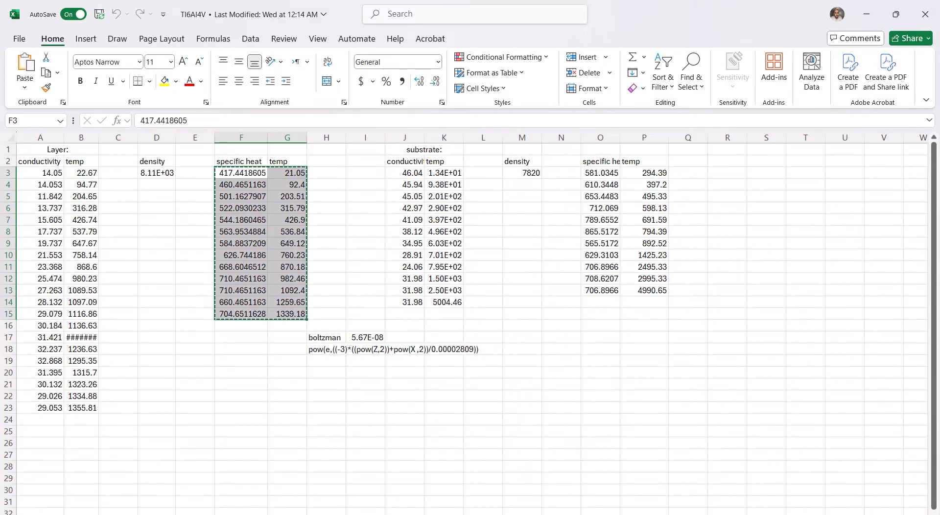
key(alt+Tab)
click(175, 345)
key(ctrl+v)
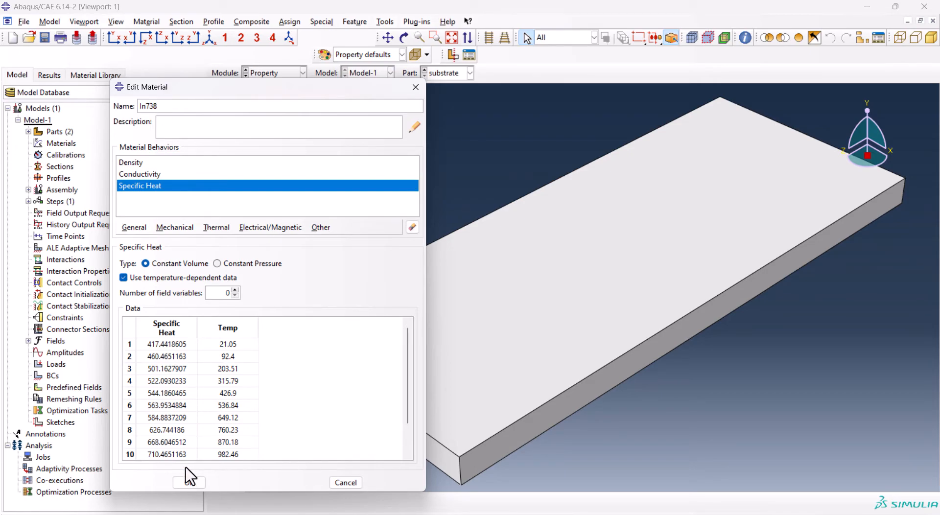
click(190, 483)
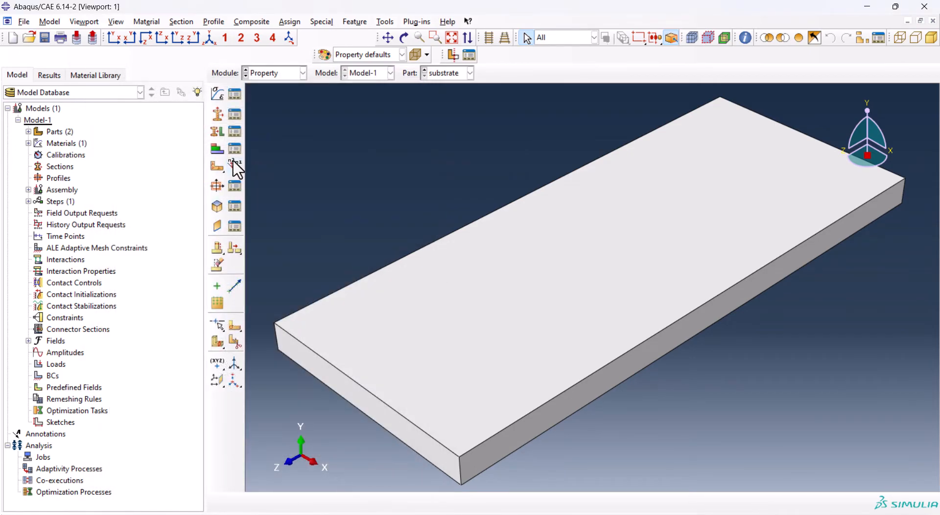
Create a second material named steel and add a Density behavior to it
click(221, 94)
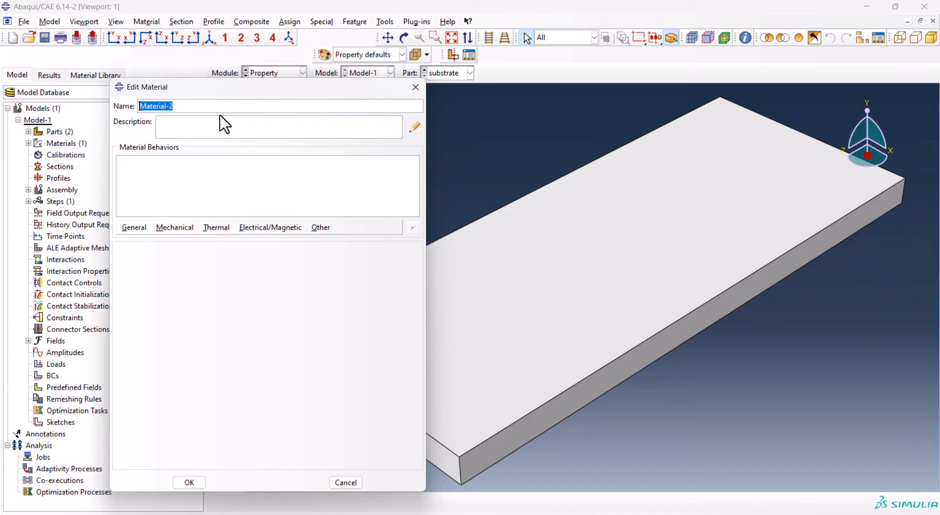
text(s)
click(135, 228)
click(146, 240)
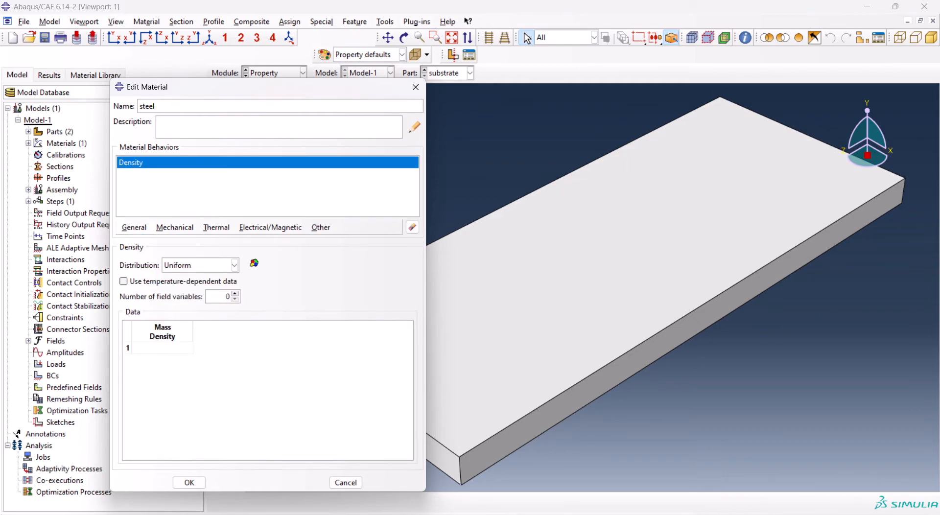
Copy the substrate density 7820 from cell M3 of the Excel workbook into the steel material's mass density
key(alt+Tab)
click(528, 174)
key(ctrl+c)
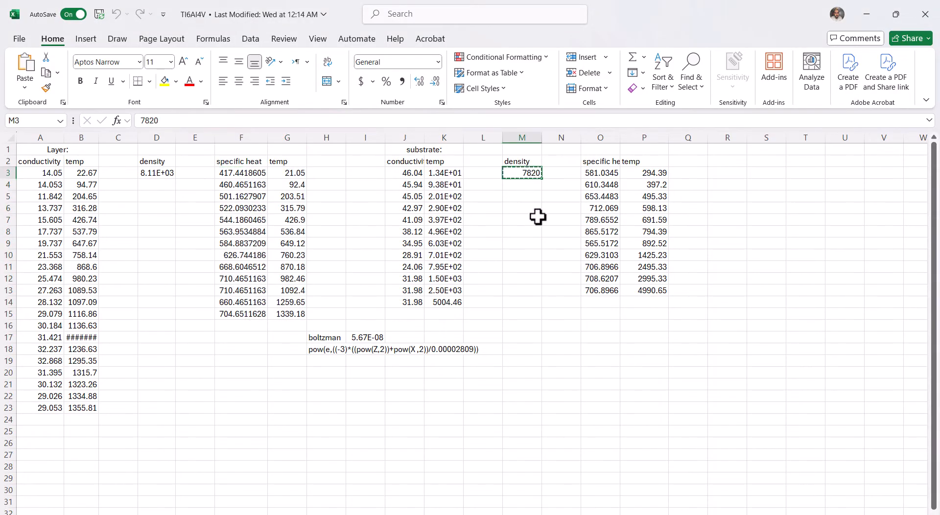
key(alt+Tab)
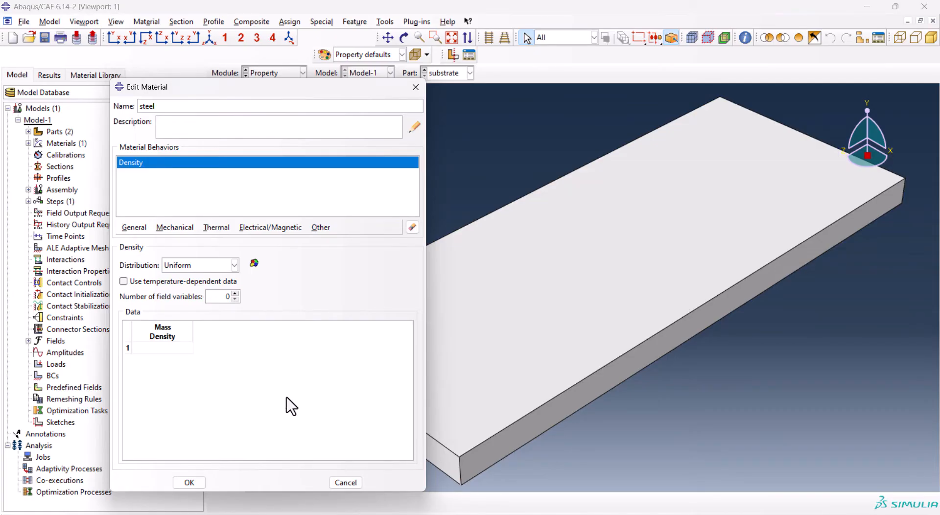
click(172, 348)
key(ctrl+v)
Add temperature-dependent isotropic Conductivity to the steel material, copying the substrate data from J3:K14 of the Excel workbook
click(216, 227)
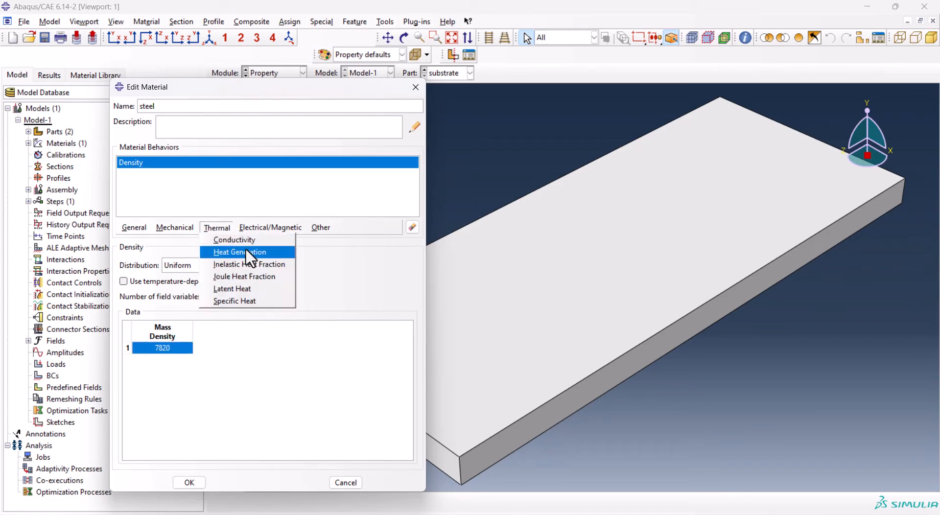
click(249, 240)
key(alt+Tab)
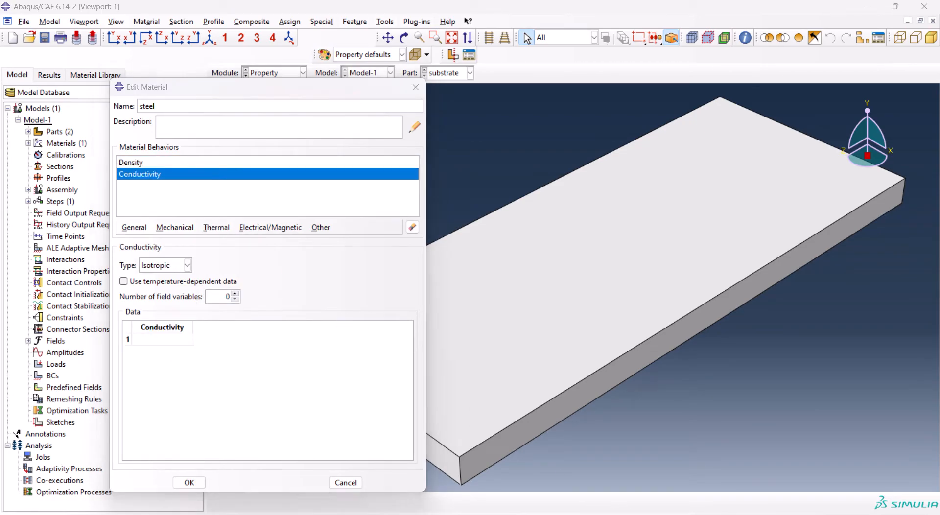
drag(411, 173, 444, 302)
key(ctrl+c)
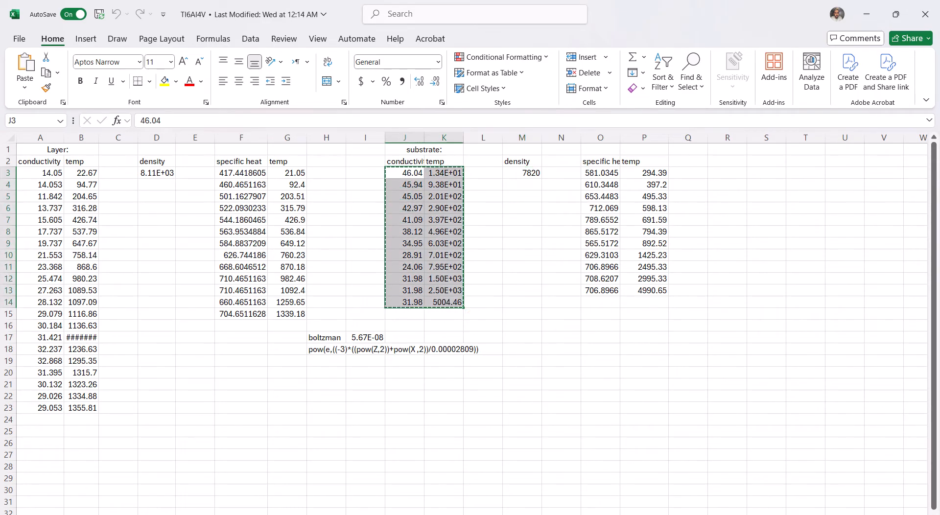
key(alt+Tab)
click(167, 283)
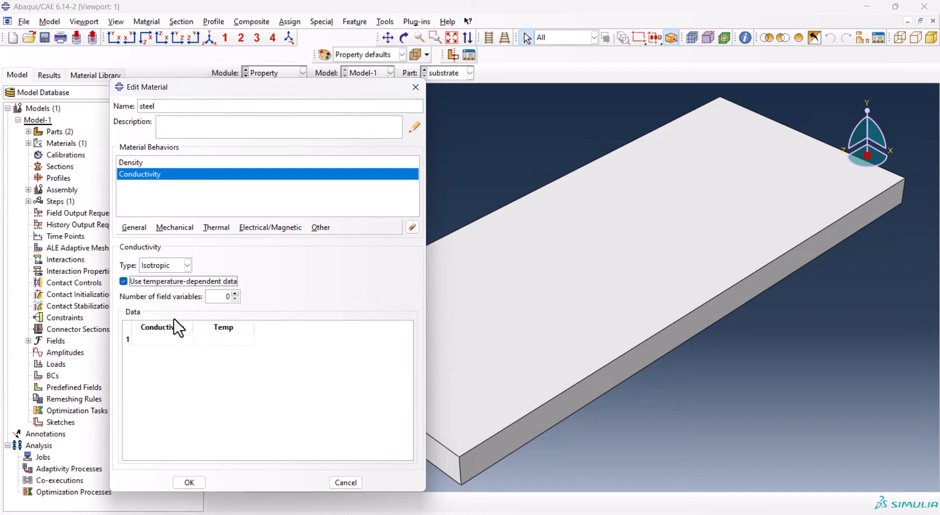
click(174, 340)
key(ctrl+v)
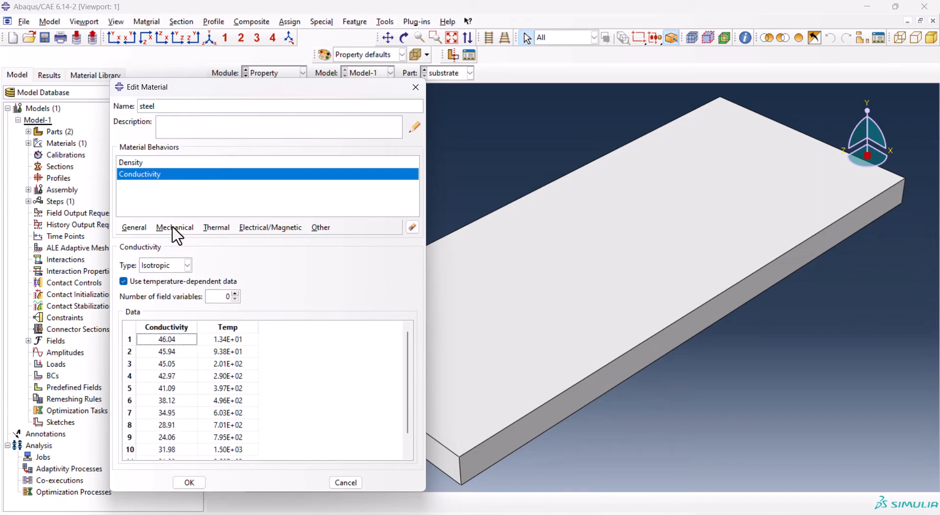
Add temperature-dependent Specific Heat to steel from workbook cells O3:P13 and save the material
click(217, 227)
click(247, 301)
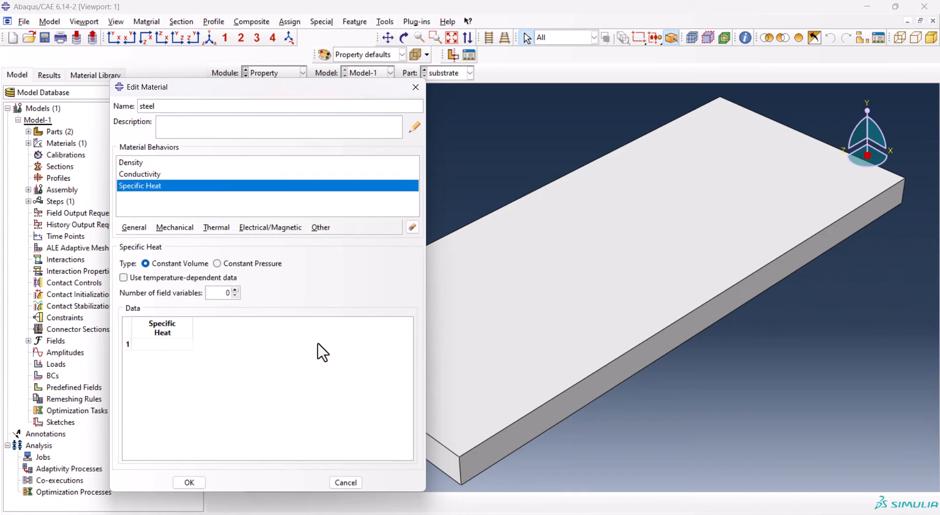
click(142, 282)
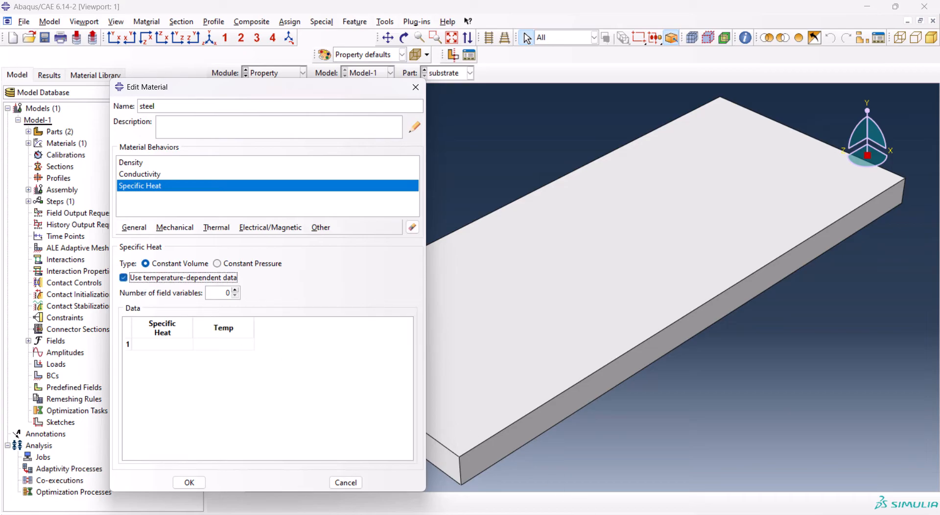
key(alt+Tab)
drag(595, 174, 644, 293)
key(ctrl+c)
key(alt+Tab)
click(173, 346)
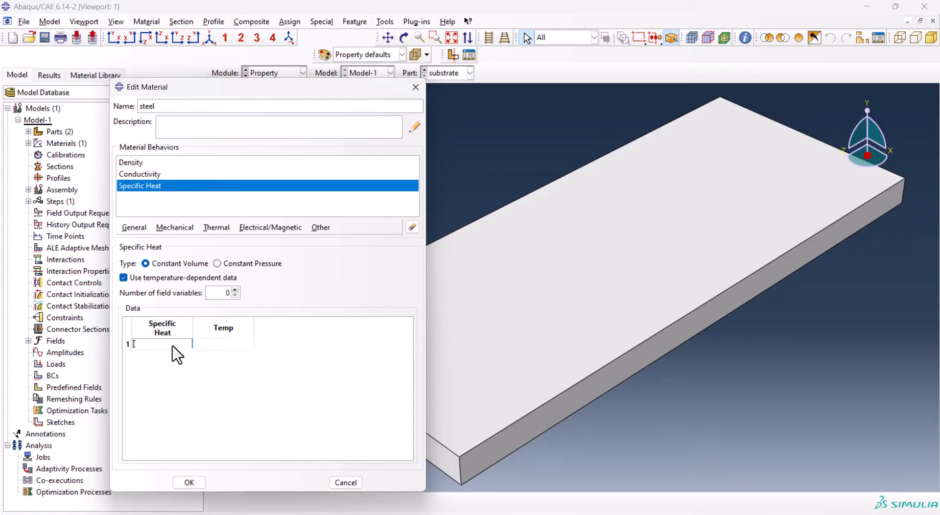
key(ctrl+v)
click(189, 483)
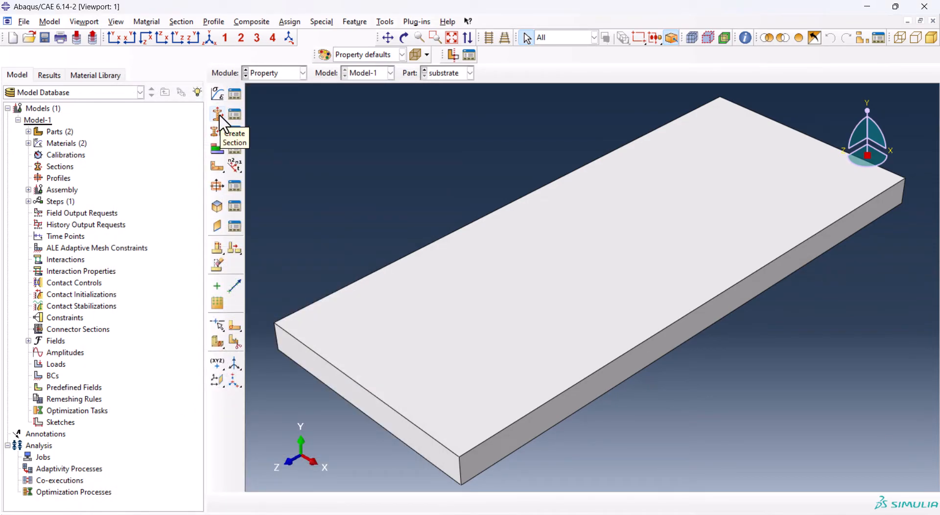
Create a solid homogeneous section named substrate that uses the steel material
click(218, 114)
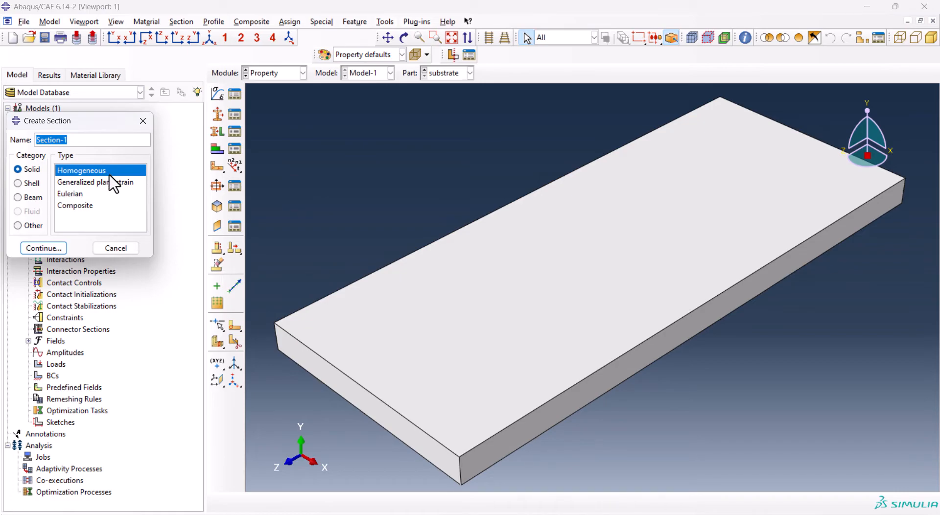
text(su)
text(rate)
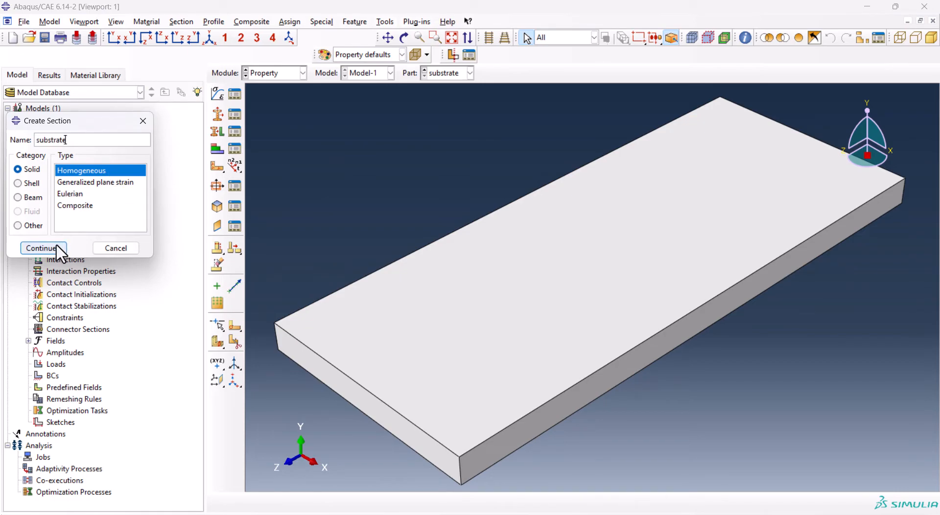
click(41, 247)
click(62, 189)
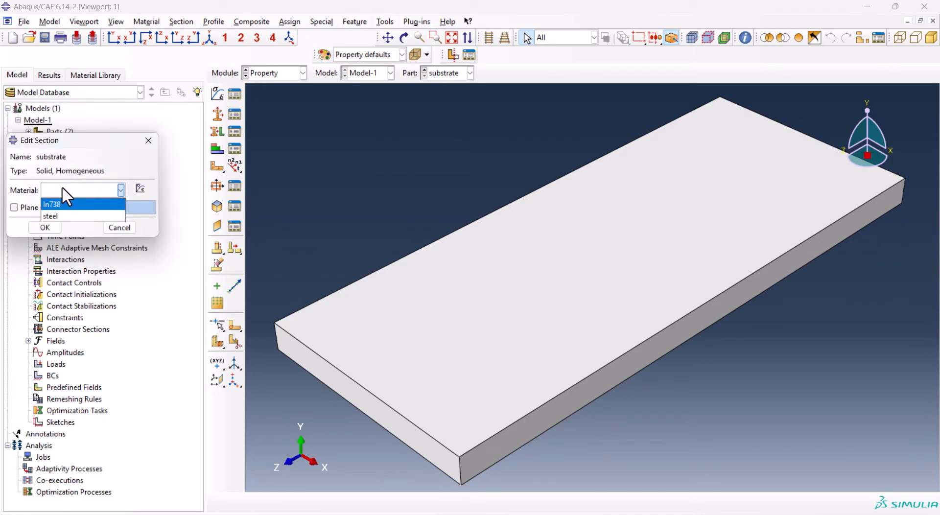
click(64, 216)
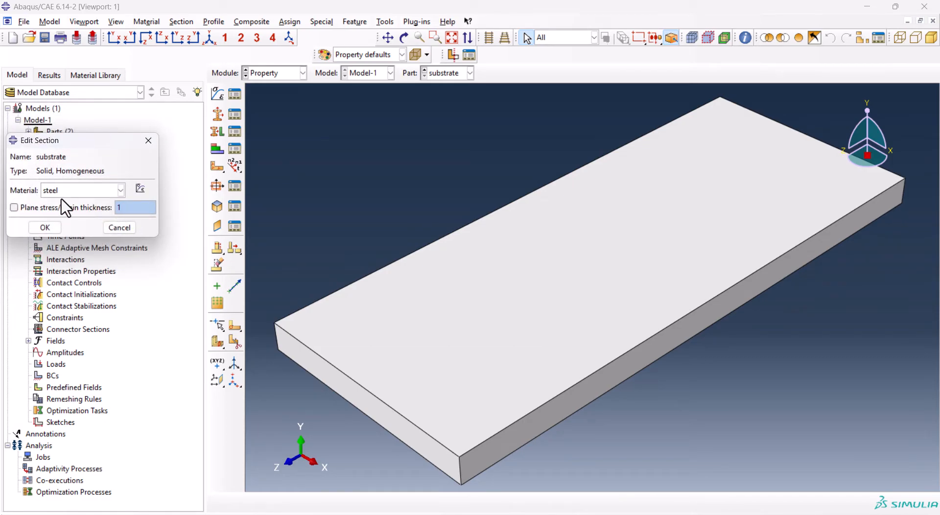
click(45, 227)
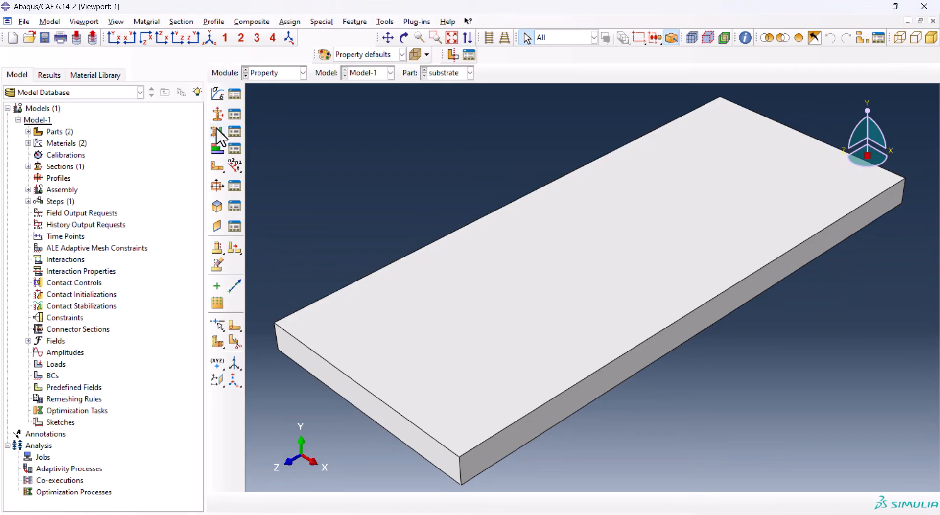
Create a solid homogeneous section named layer that uses the In738 material
click(217, 114)
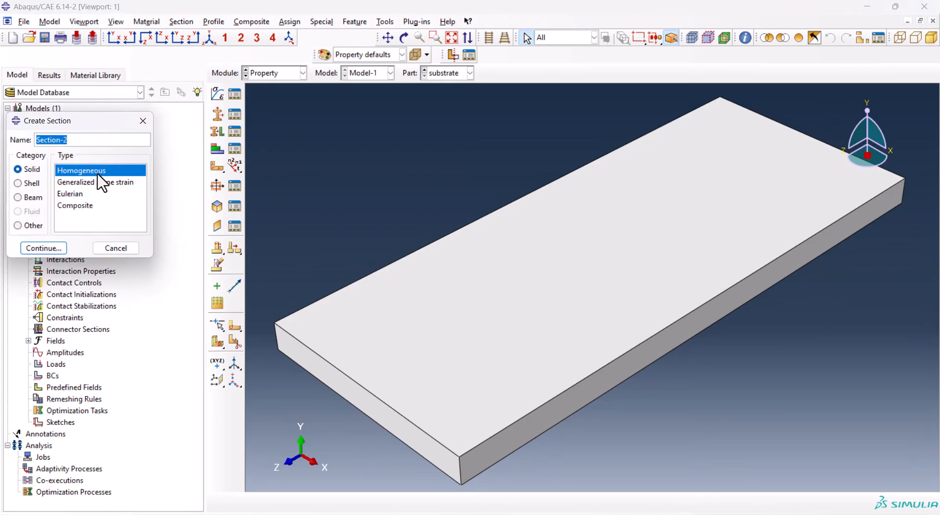
text(layer)
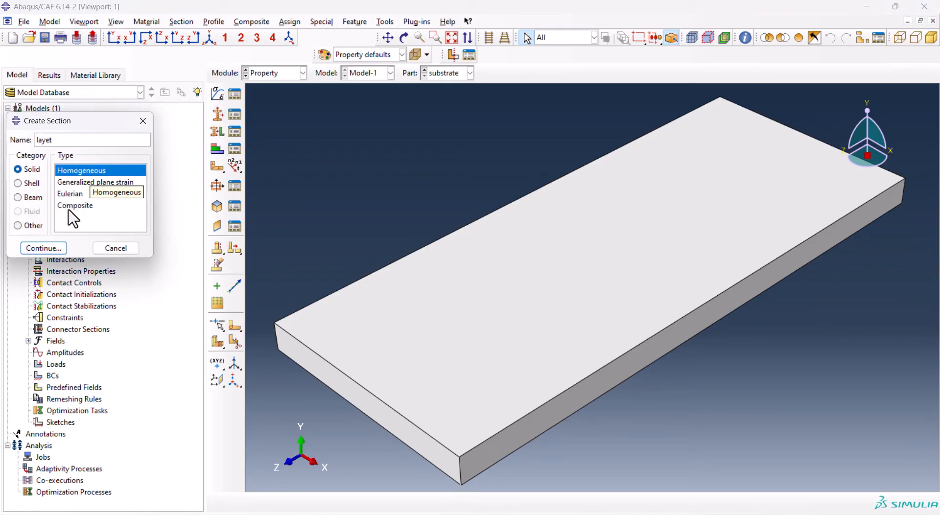
click(45, 248)
click(88, 190)
click(78, 204)
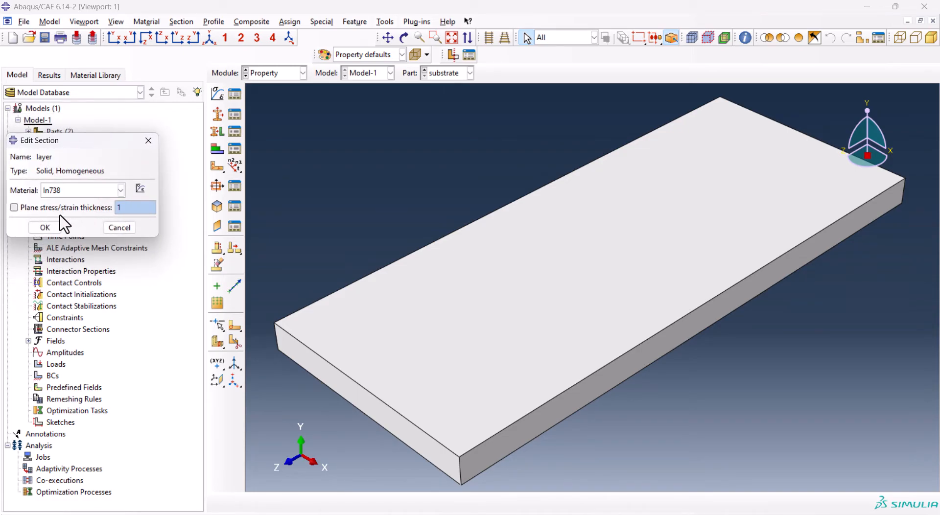
click(45, 228)
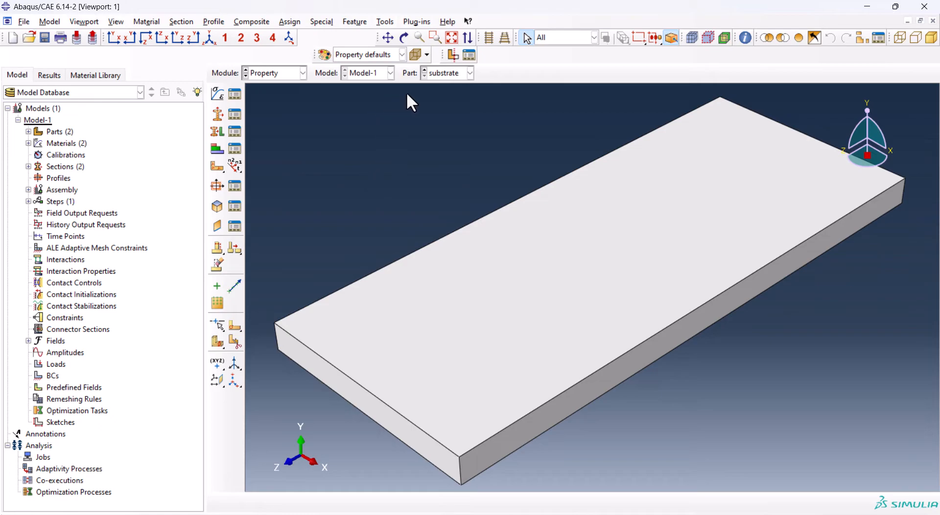
Assign the substrate section to the whole substrate part without creating a set
click(218, 133)
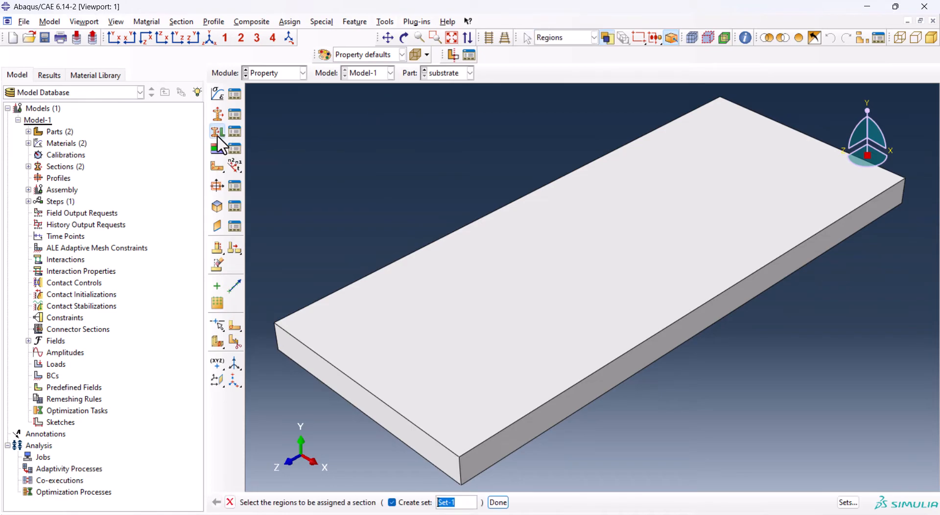
drag(357, 132, 735, 462)
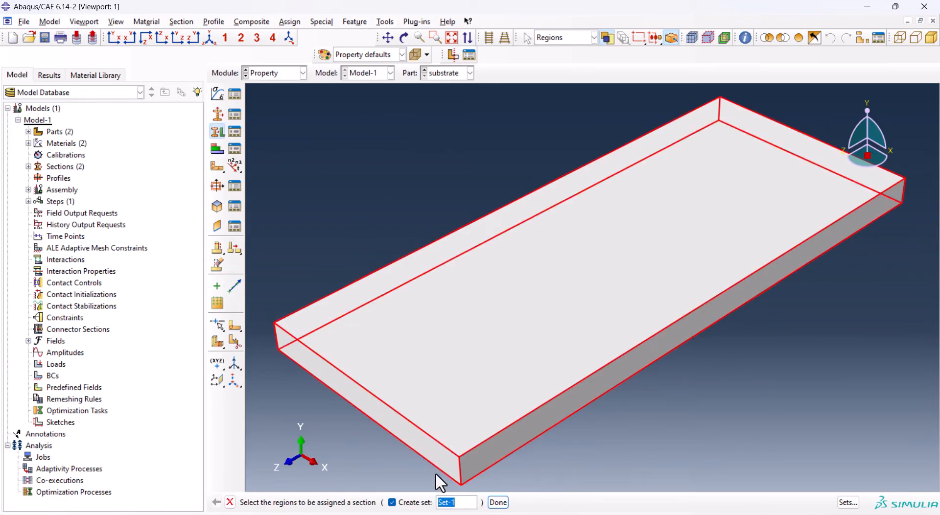
click(392, 503)
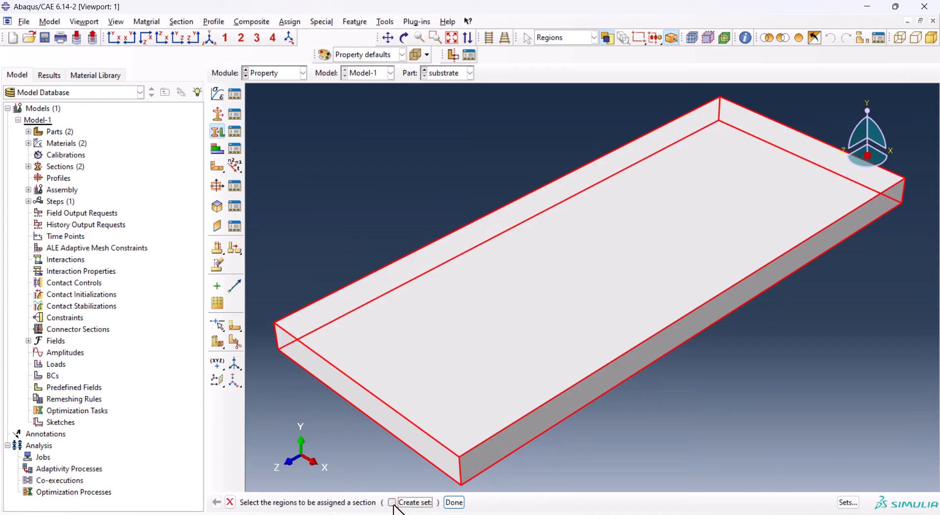
click(454, 503)
click(76, 224)
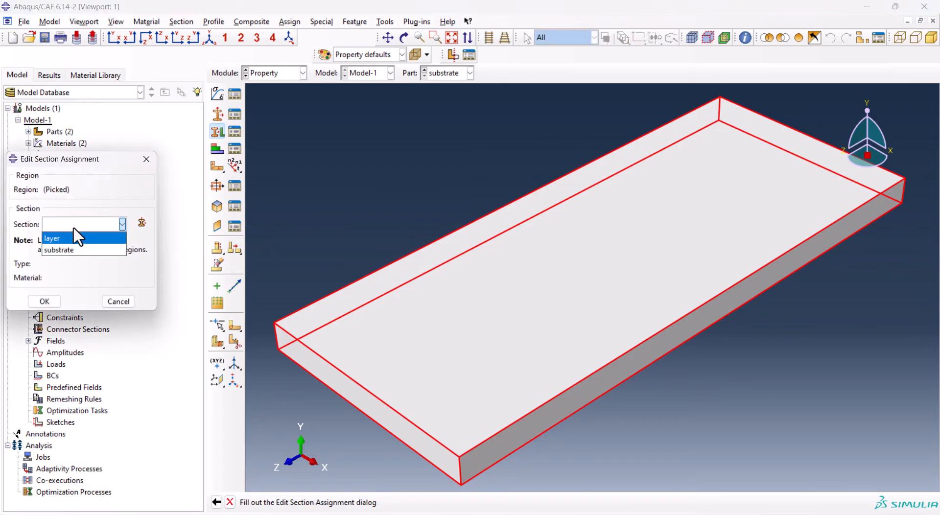
click(69, 249)
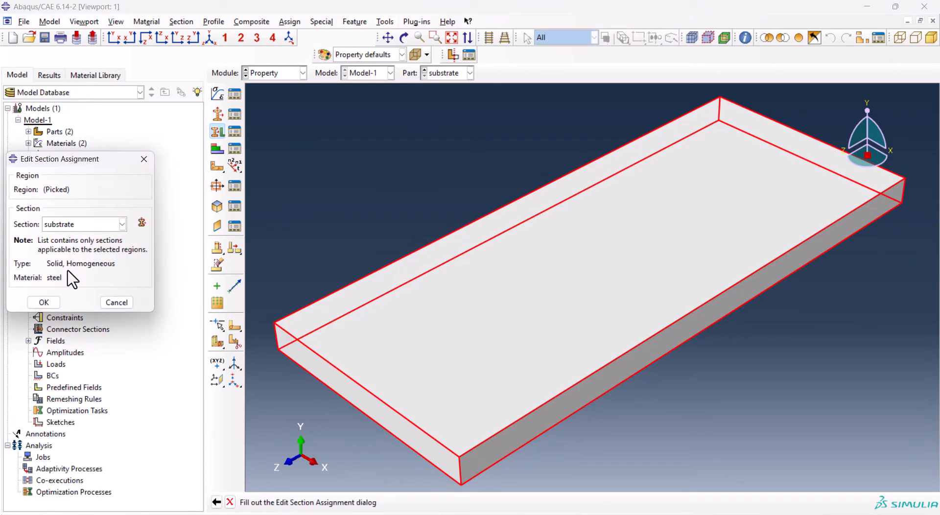
click(44, 301)
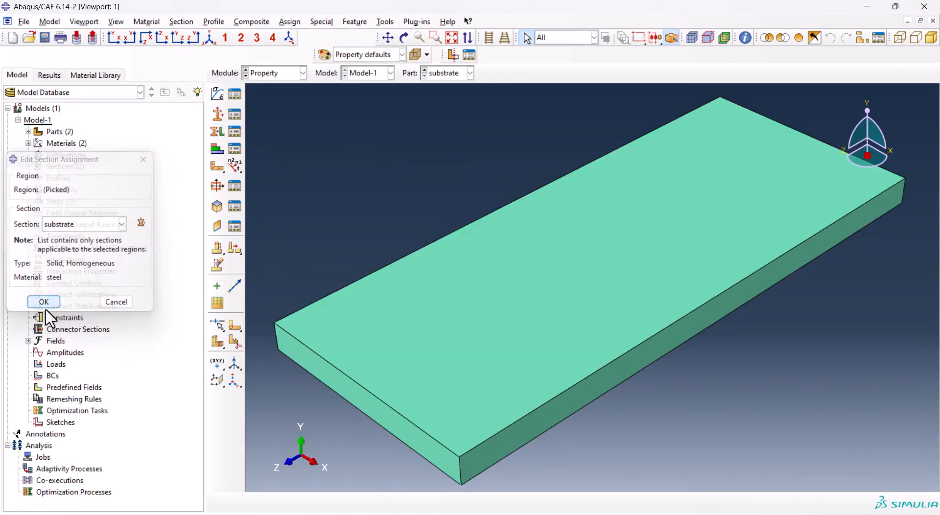
Assign the layer section to all partitioned cells of the layer part
click(424, 71)
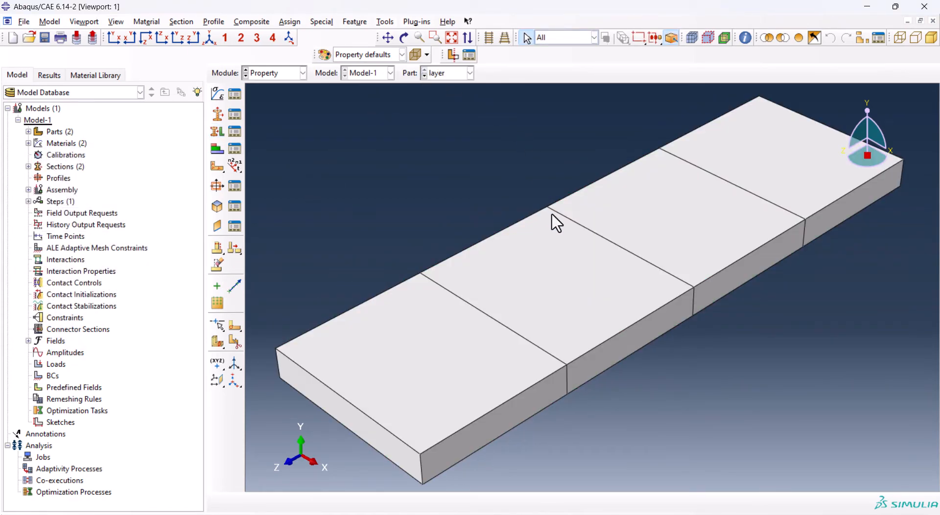
drag(328, 136, 872, 471)
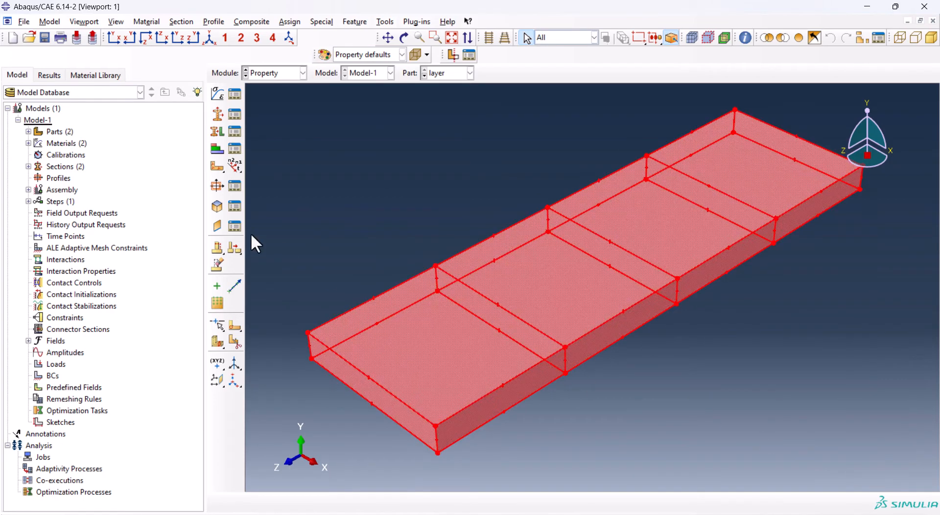
click(217, 131)
click(73, 226)
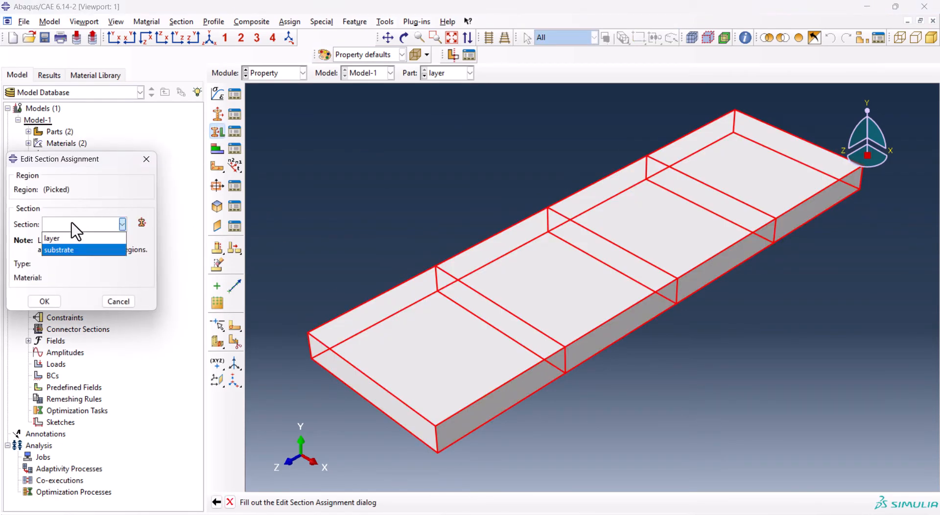
click(73, 237)
click(51, 302)
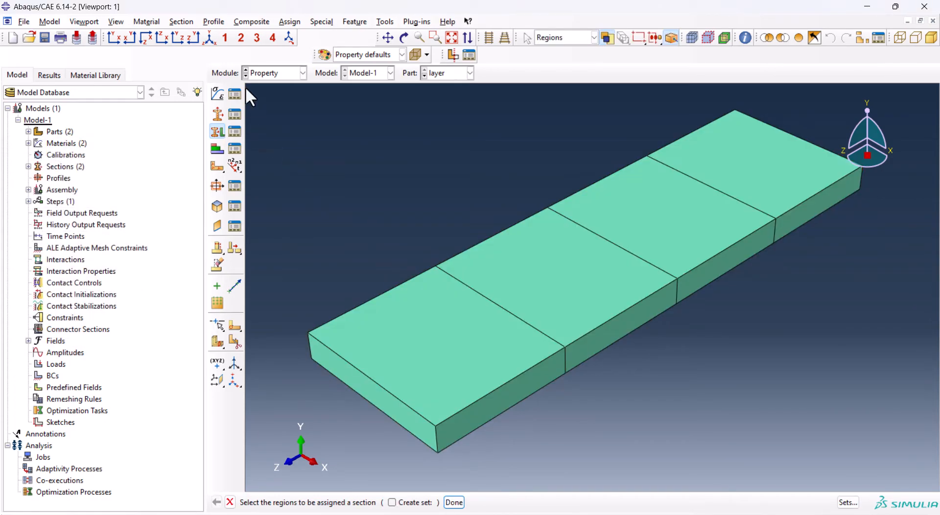
Switch to the Assembly module and create a dependent instance of the substrate part
click(274, 79)
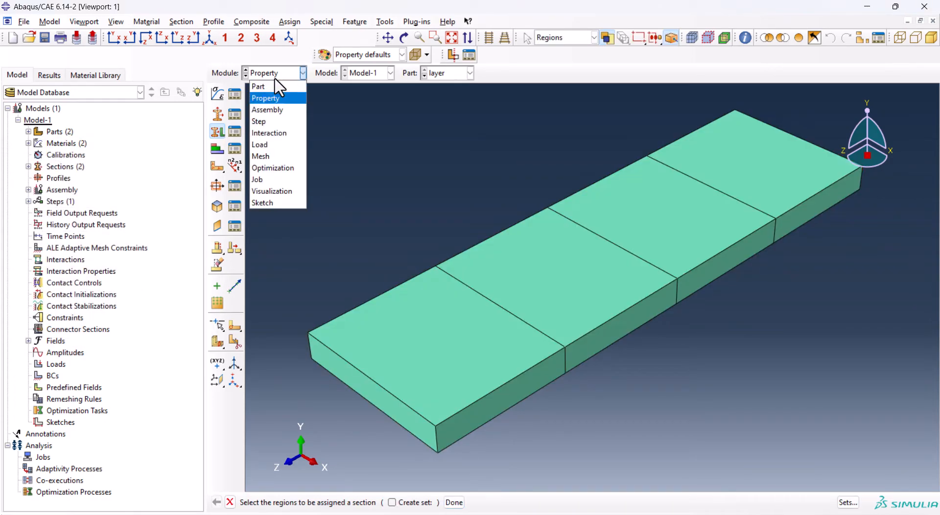
click(272, 110)
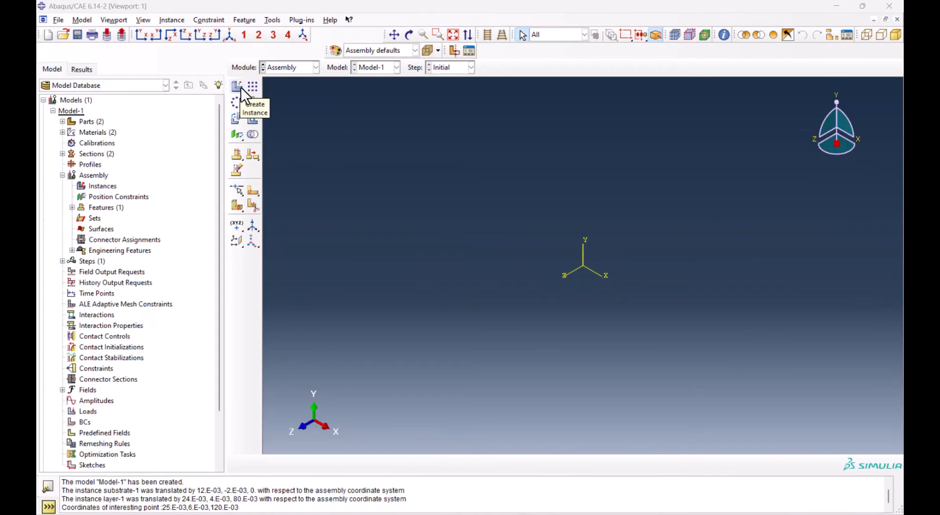
click(241, 88)
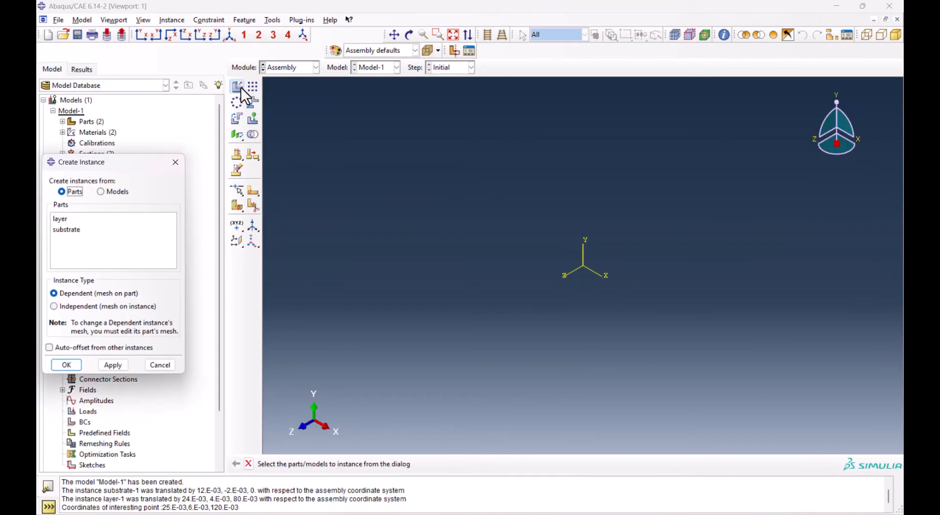
click(69, 226)
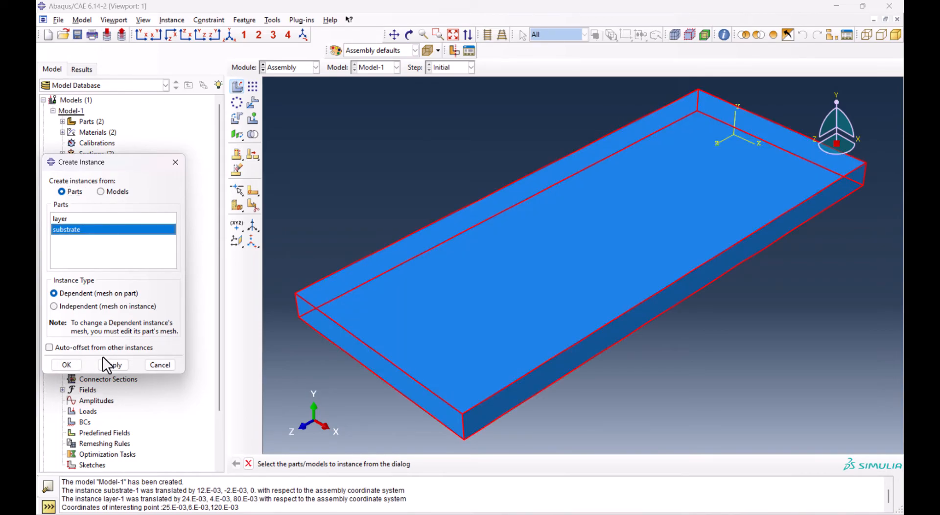
click(66, 365)
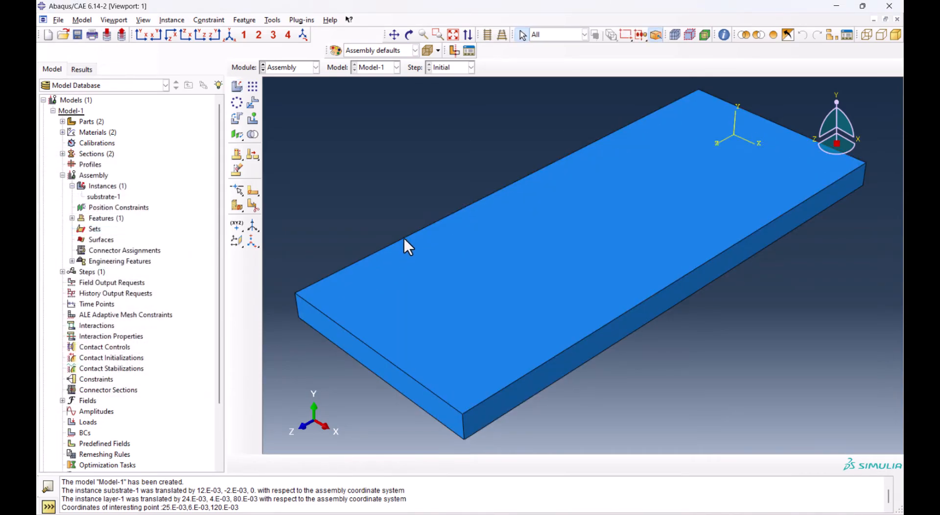
Translate the substrate instance so its lower rear corner sits at the assembly origin
click(255, 105)
click(596, 225)
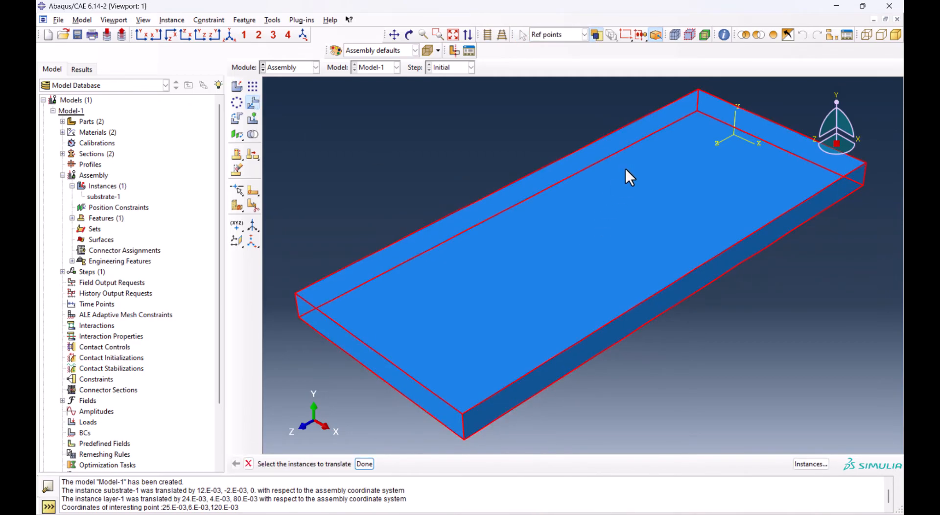
middle_click(693, 148)
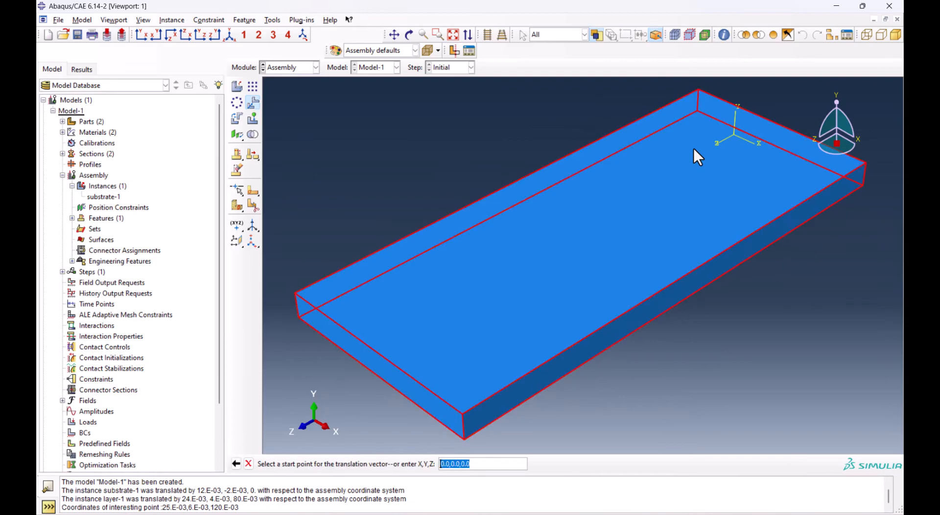
click(698, 111)
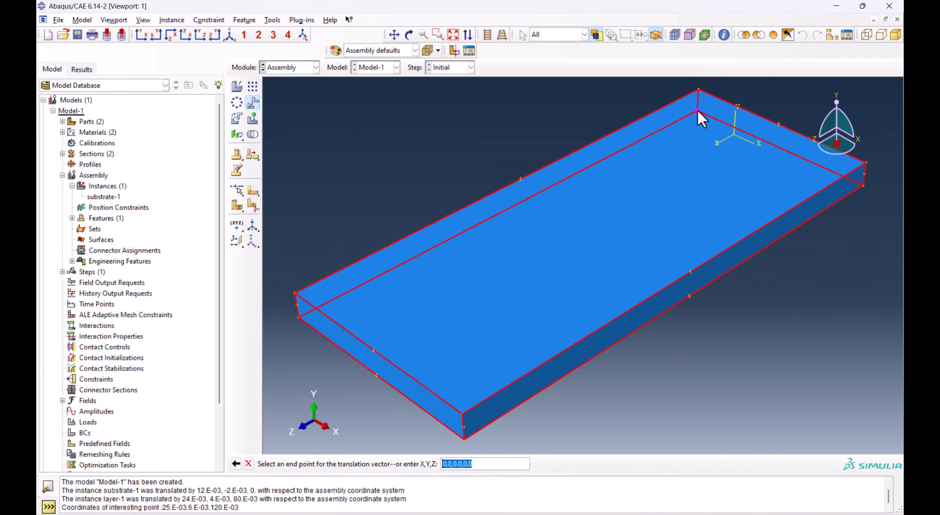
click(733, 134)
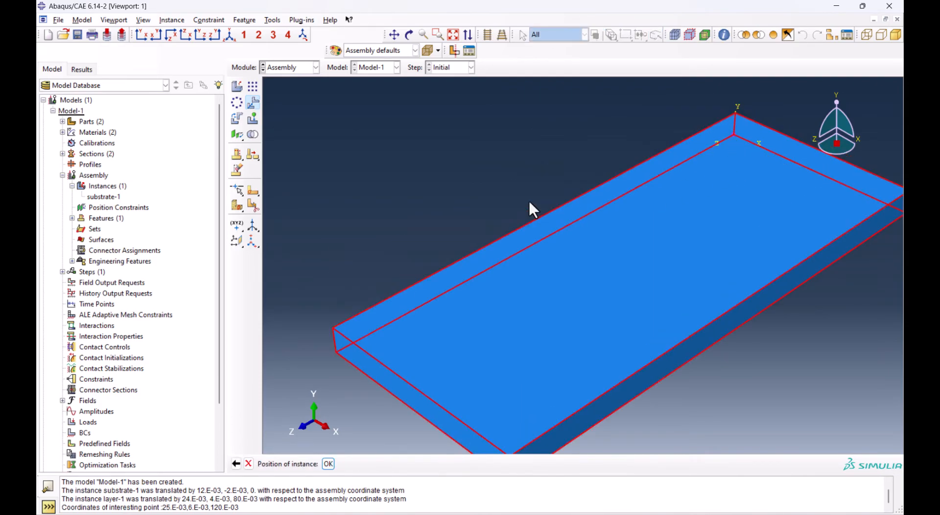
middle_click(489, 170)
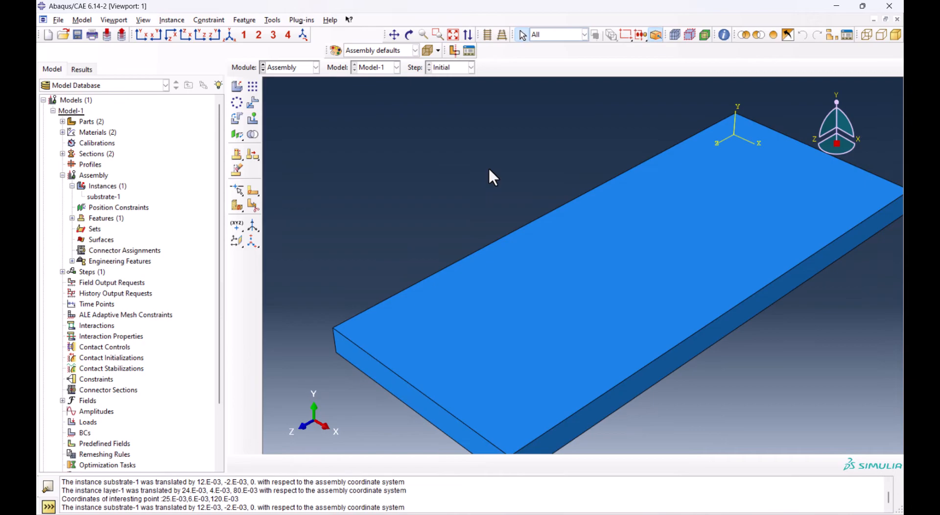
click(226, 35)
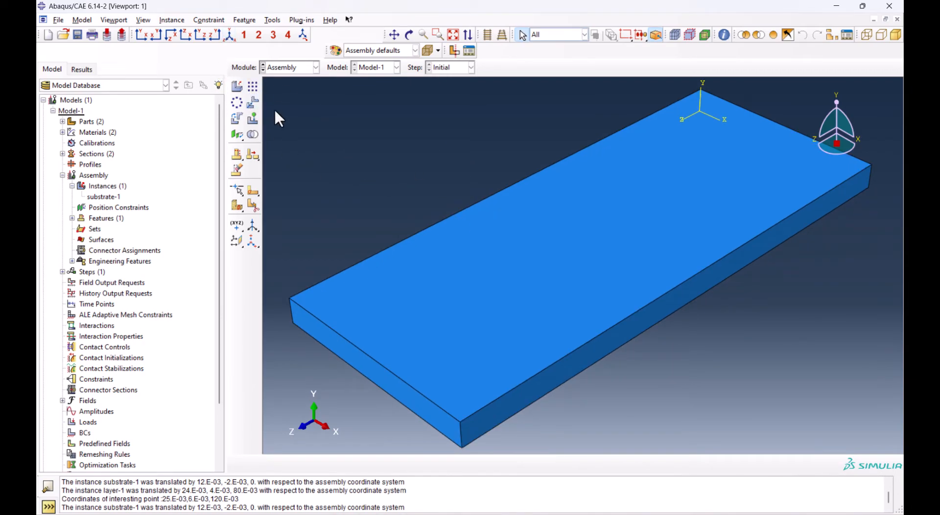
Create a dependent instance of the layer part in the assembly
click(240, 88)
click(64, 219)
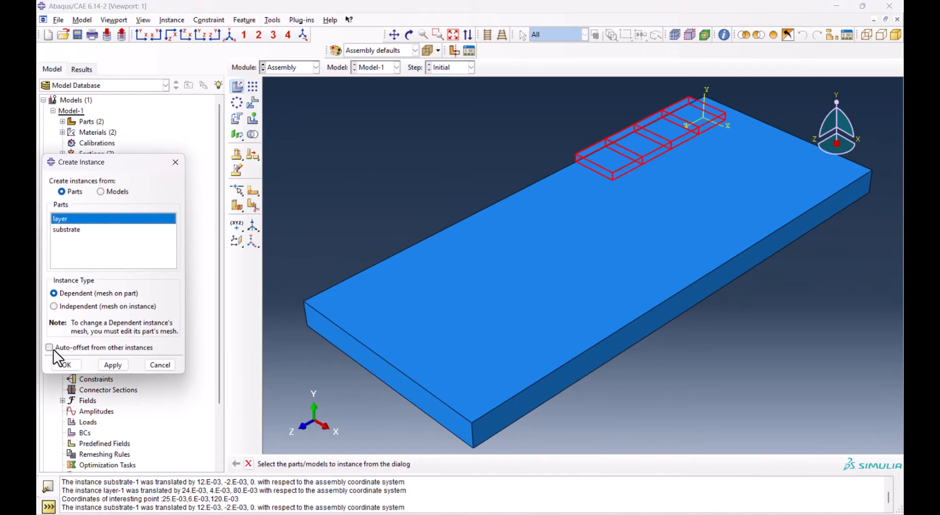
click(72, 367)
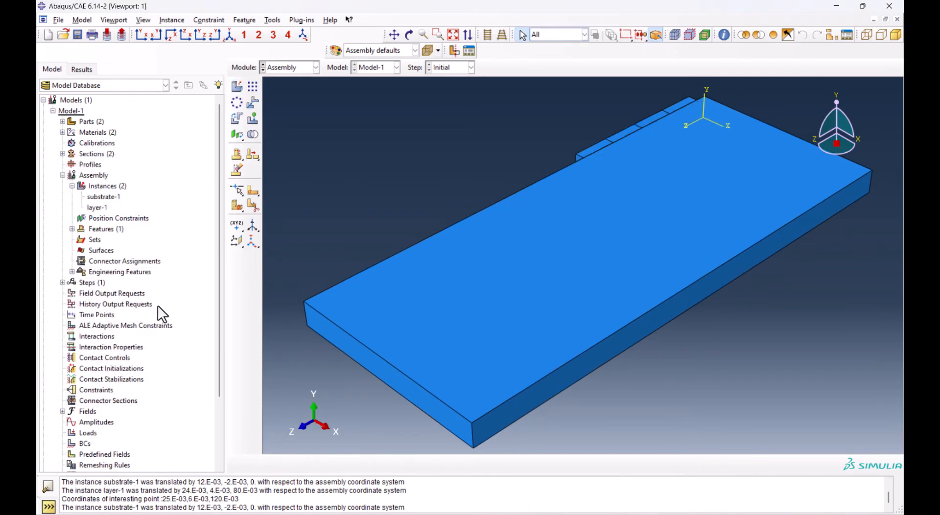
Translate the layer instance from its bottom front edge midpoint to the midpoint of the substrate's top front edge
click(253, 102)
click(604, 141)
middle_click(548, 154)
click(593, 170)
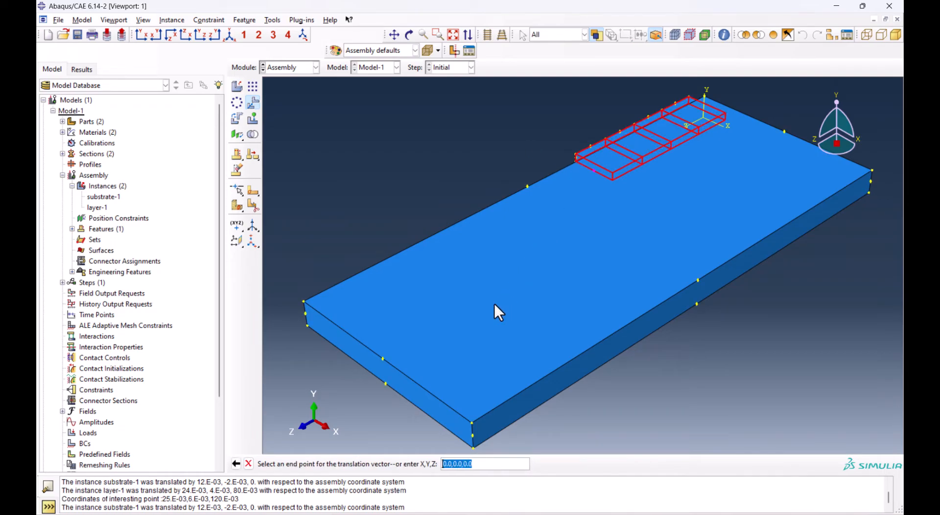
click(383, 358)
middle_click(355, 395)
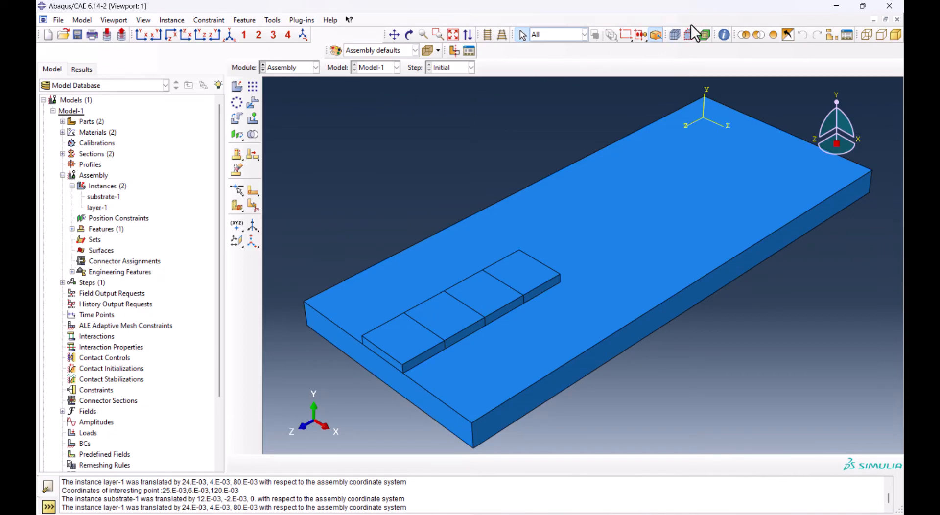
Query the coordinates of the midpoint where the layer's bottom front edge meets the substrate's top edge
click(724, 35)
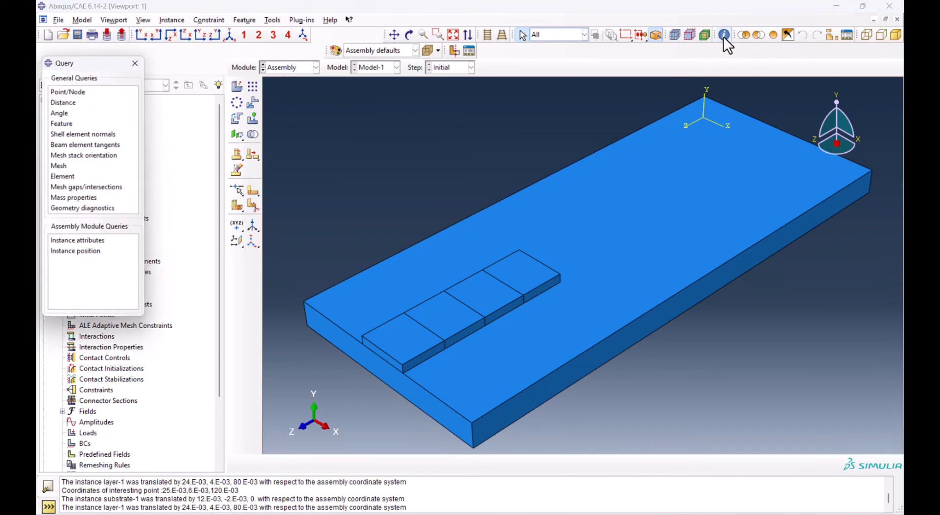
click(73, 93)
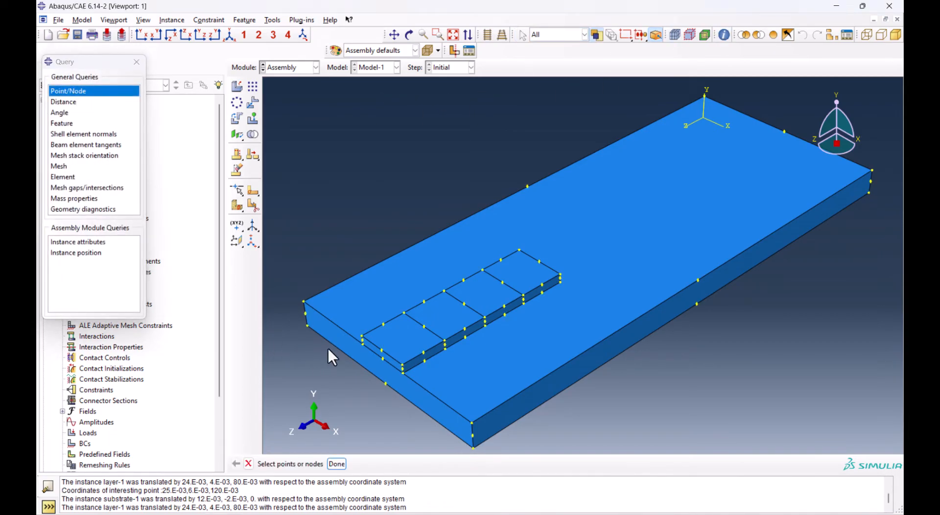
scroll(389, 375, up, 5)
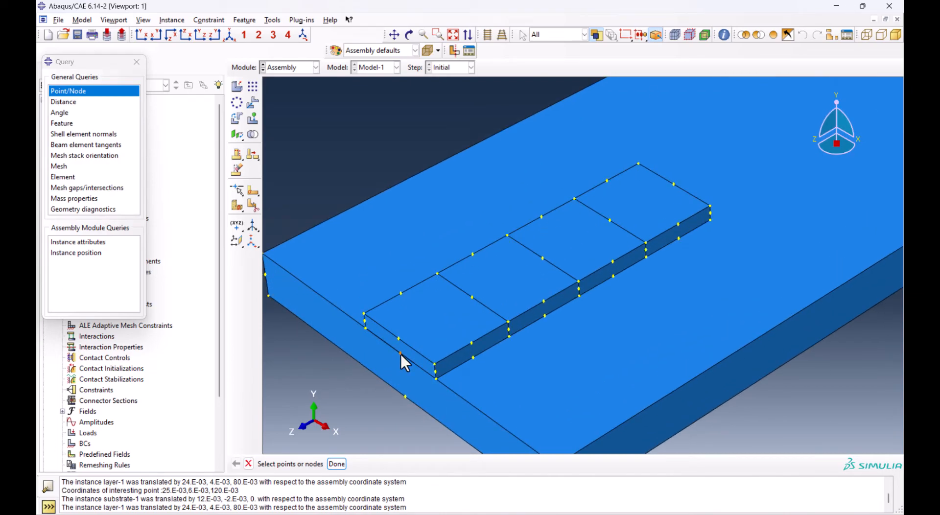
click(338, 465)
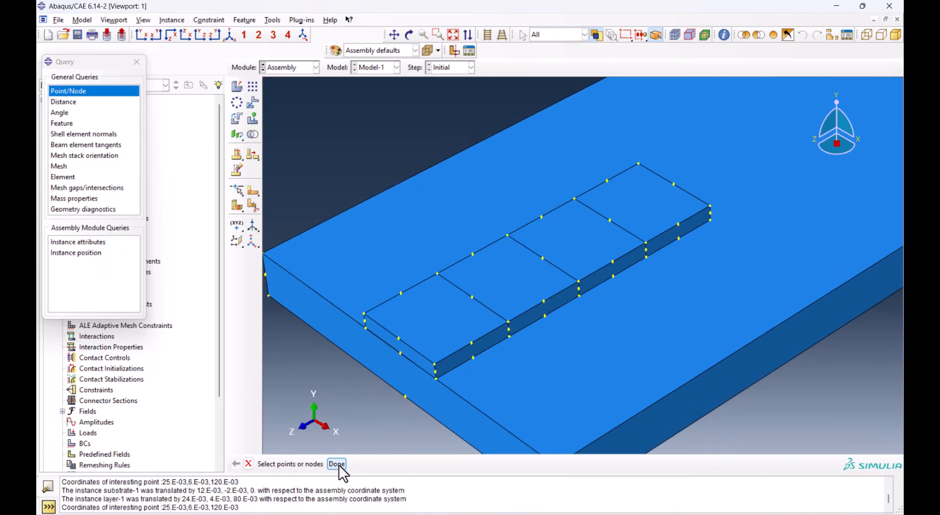
drag(162, 507, 245, 508)
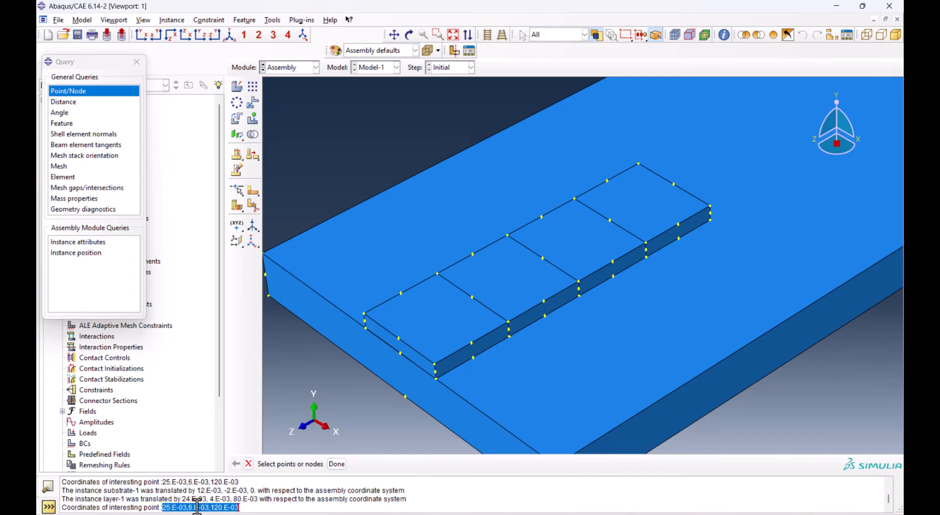
click(136, 62)
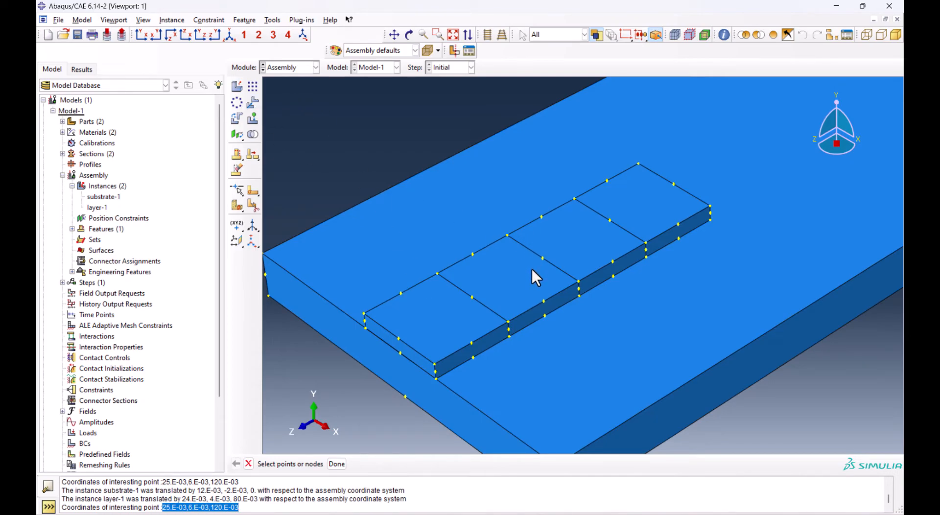
Translate the layer instance from the midpoint of its middle partition's bottom edge to the point 25.E-03,6.E-03,60.E-03
scroll(480, 269, down, 1)
scroll(480, 270, down, 1)
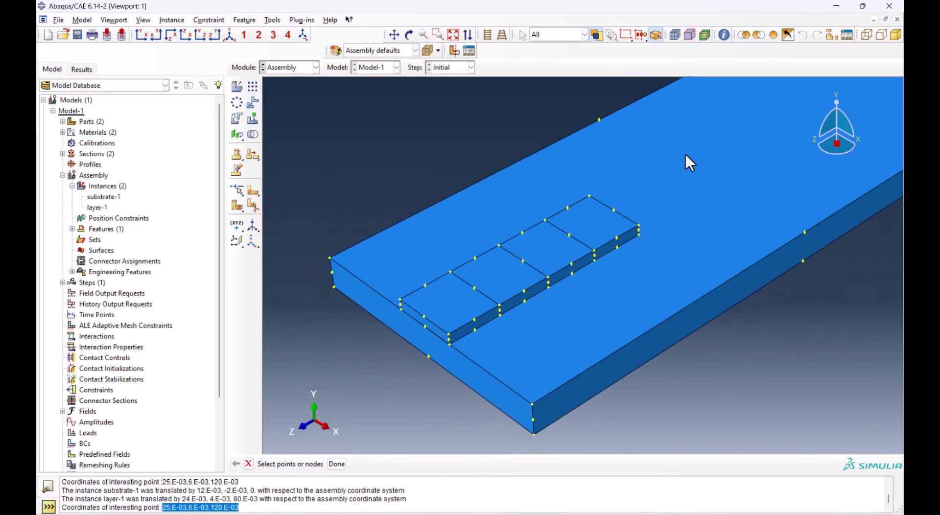
click(253, 103)
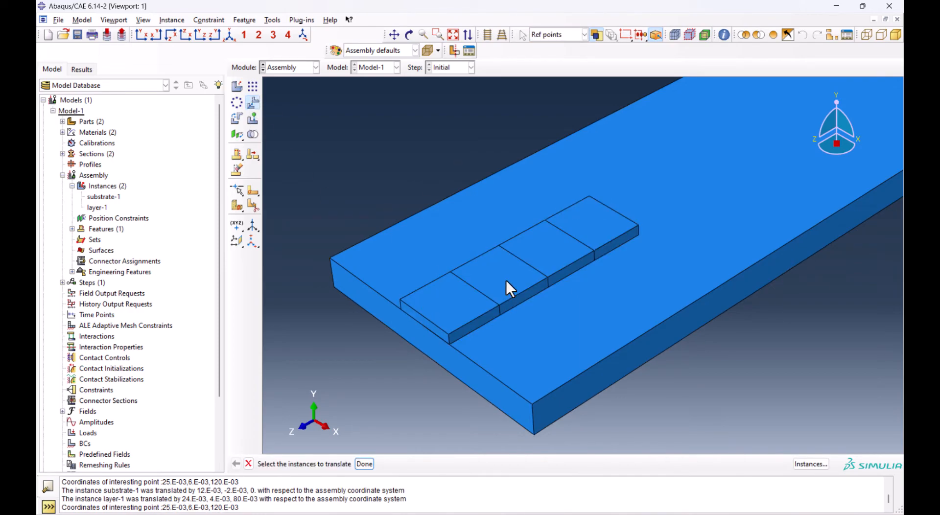
click(518, 271)
middle_click(519, 271)
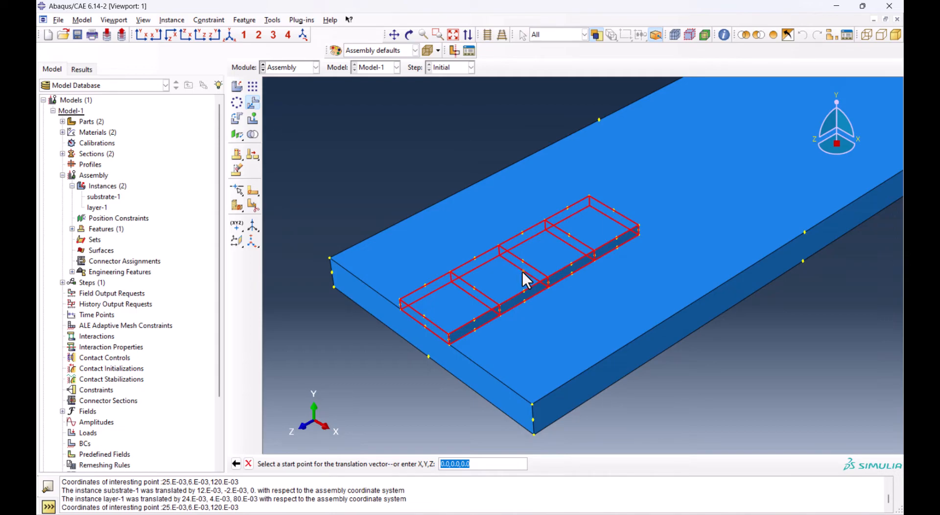
click(523, 272)
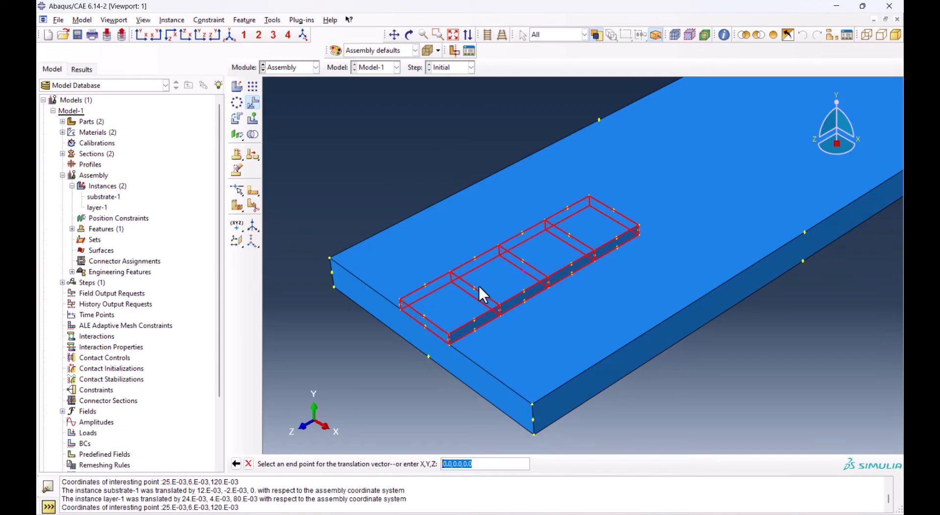
text(25.E-03,6.E-03,120.E-03)
drag(486, 463, 495, 464)
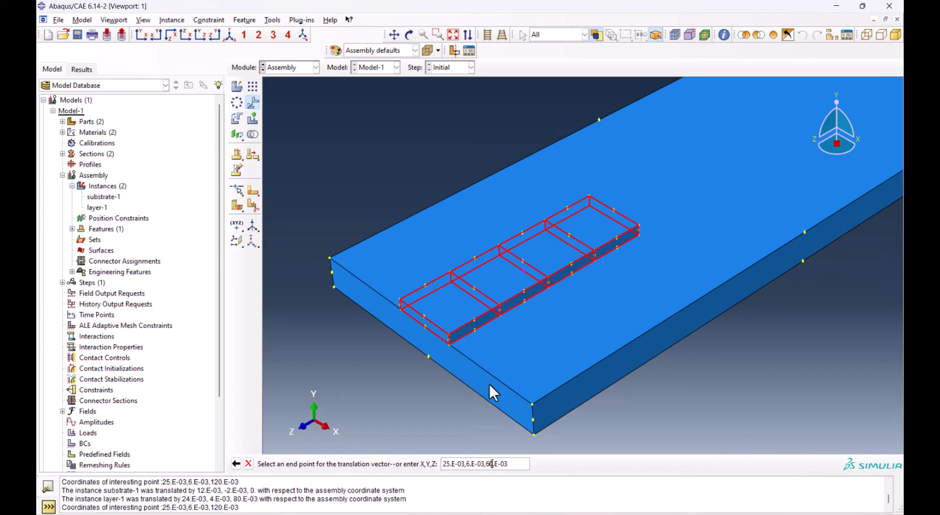
scroll(357, 331, down, 2)
key(Return)
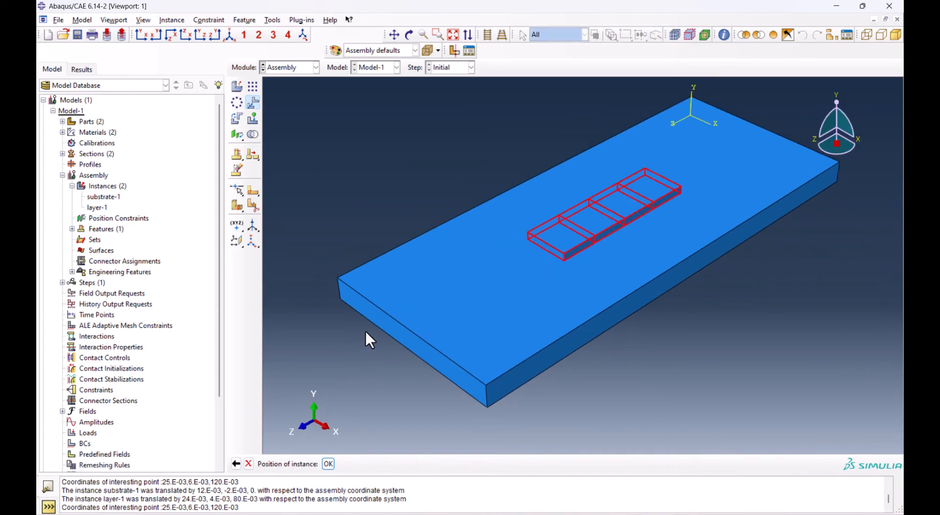
click(327, 463)
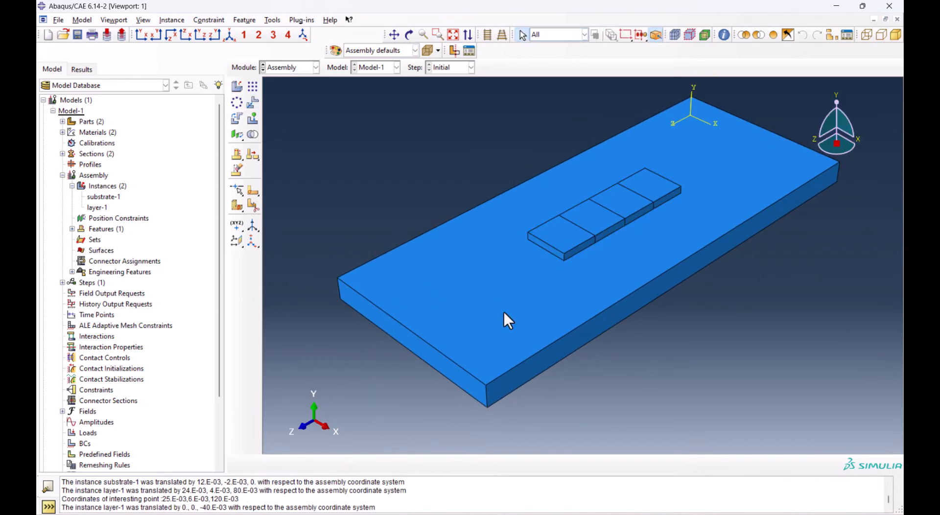
scroll(644, 204, up, 5)
scroll(603, 205, down, 3)
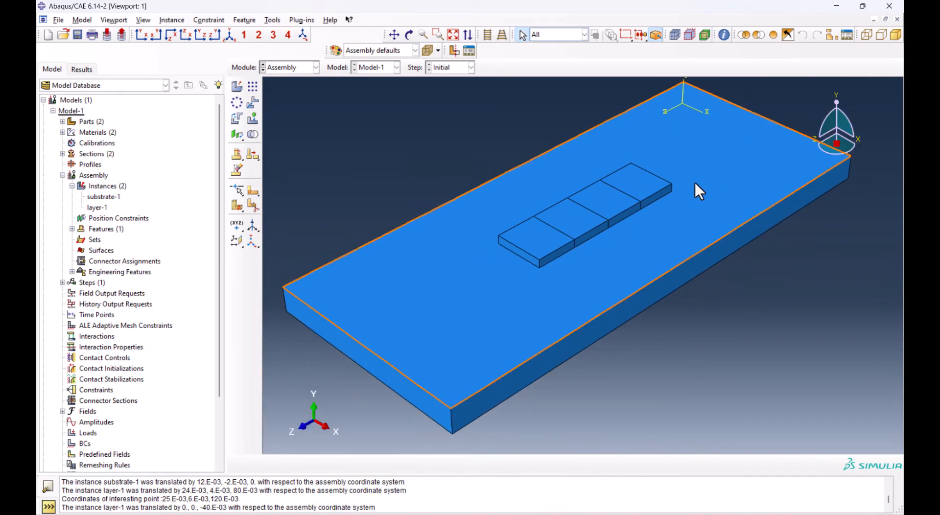
Switch to the Mesh module and display the substrate part instead of the assembly
click(291, 68)
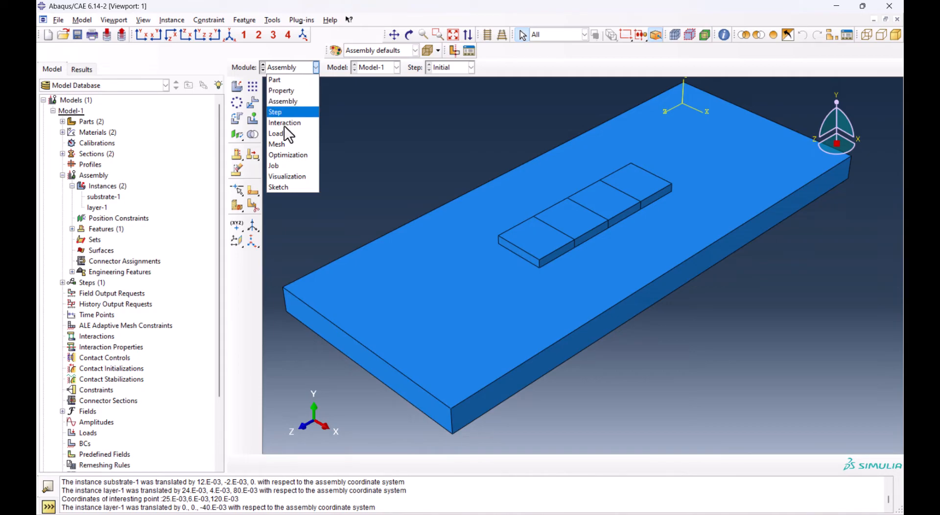
click(293, 144)
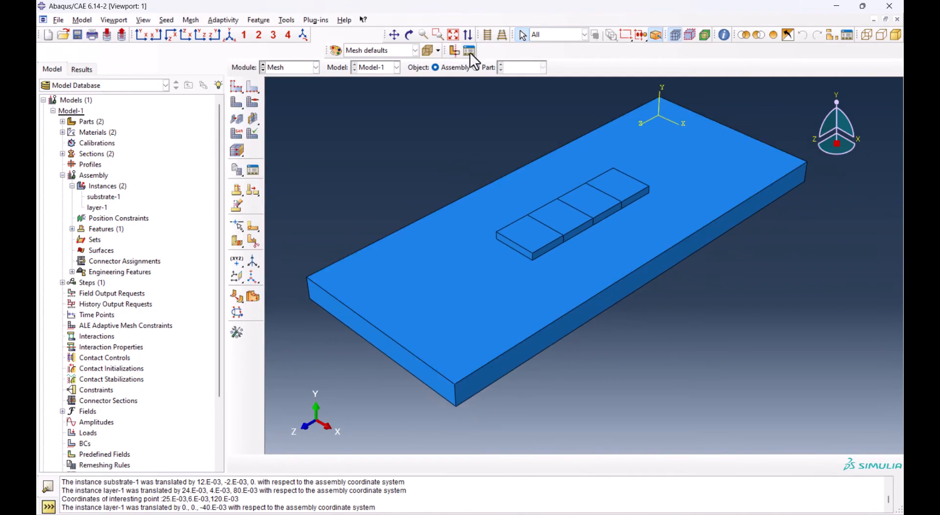
click(483, 66)
click(522, 68)
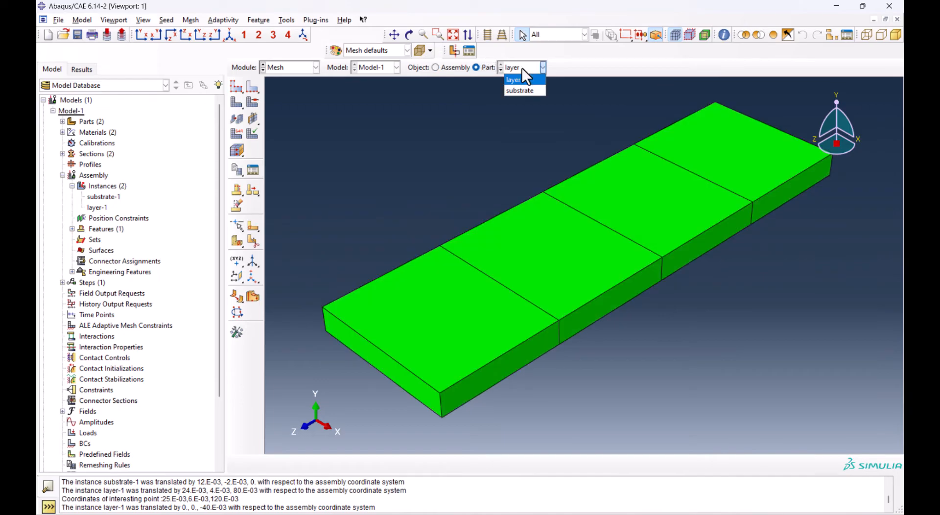
click(523, 91)
Start a face partition sketch on the substrate's front end face, orienting its right-hand short edge vertical and on the right
click(381, 365)
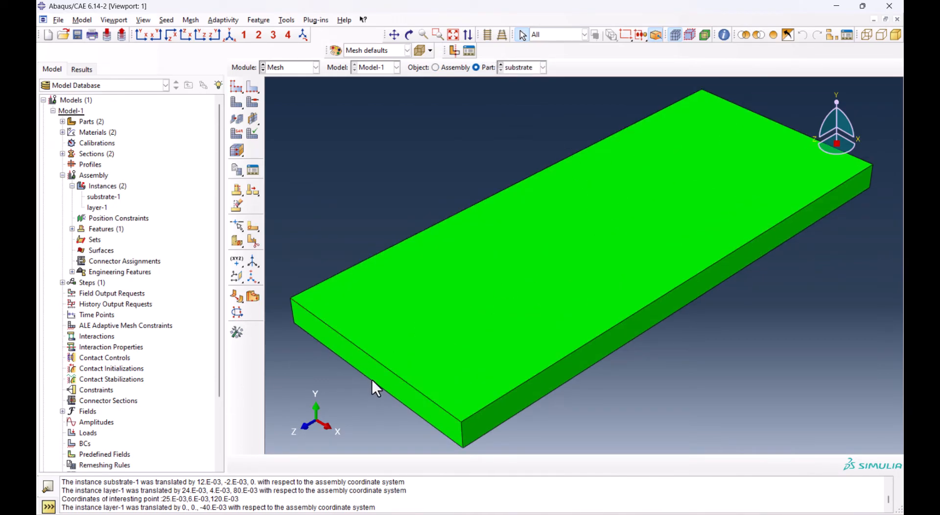
click(375, 372)
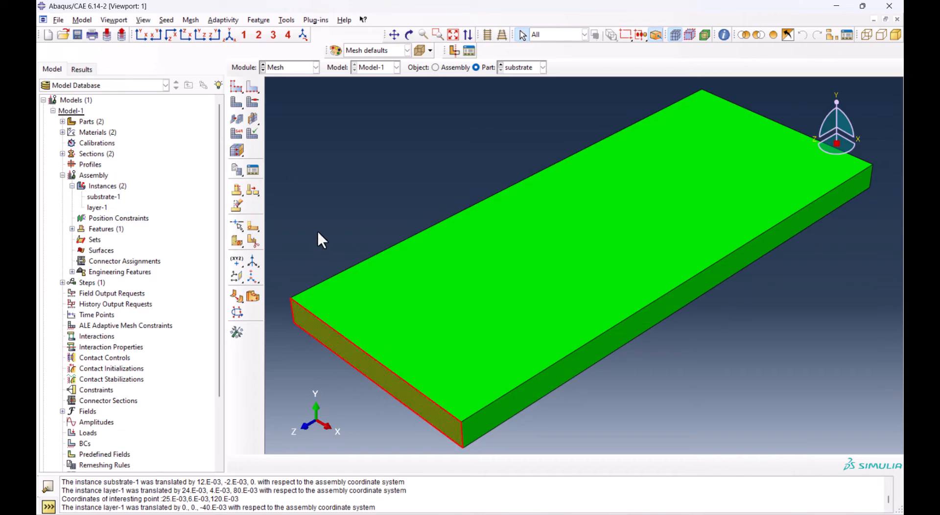
click(251, 228)
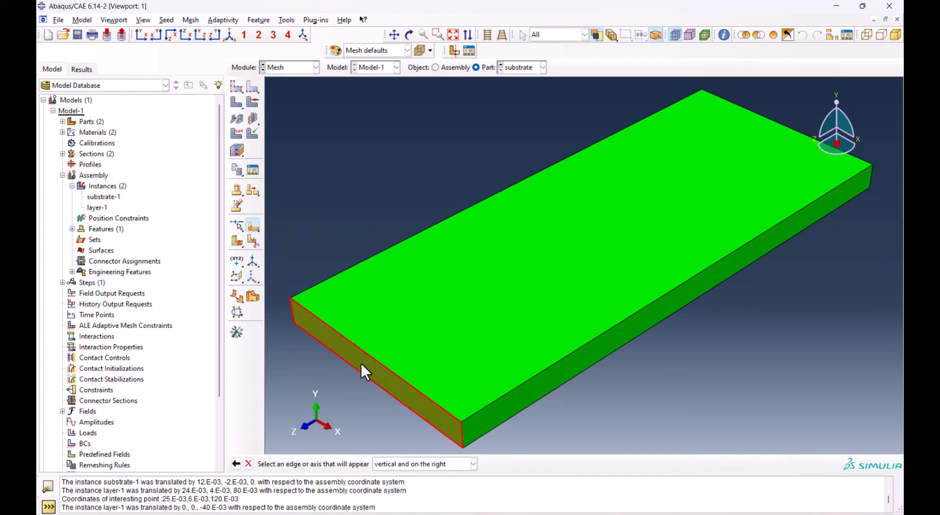
click(462, 433)
Sketch two full-height vertical lines across the end face, symmetric about its centre and about 0.012 apart
click(253, 71)
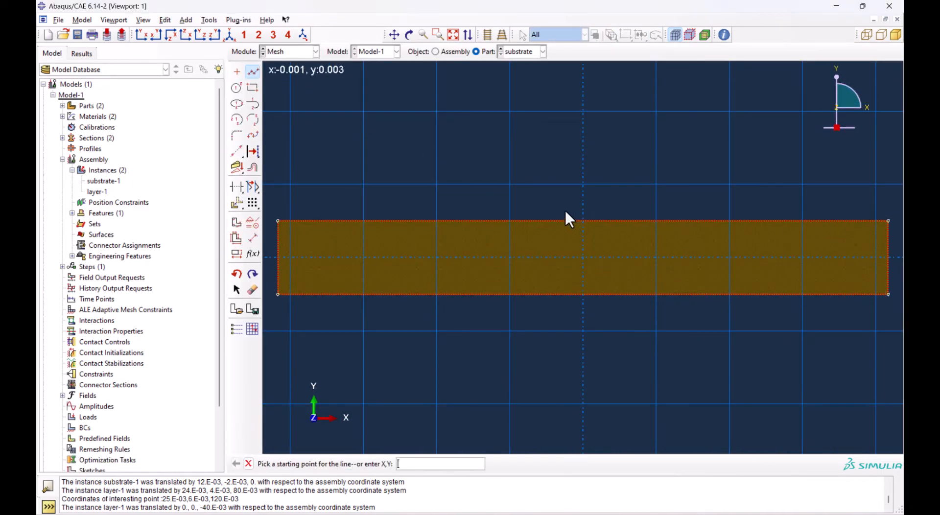
click(510, 222)
click(510, 293)
middle_click(512, 289)
click(656, 221)
click(656, 293)
middle_click(661, 263)
Dimension the distance between the left partition line and the face's left edge
click(252, 239)
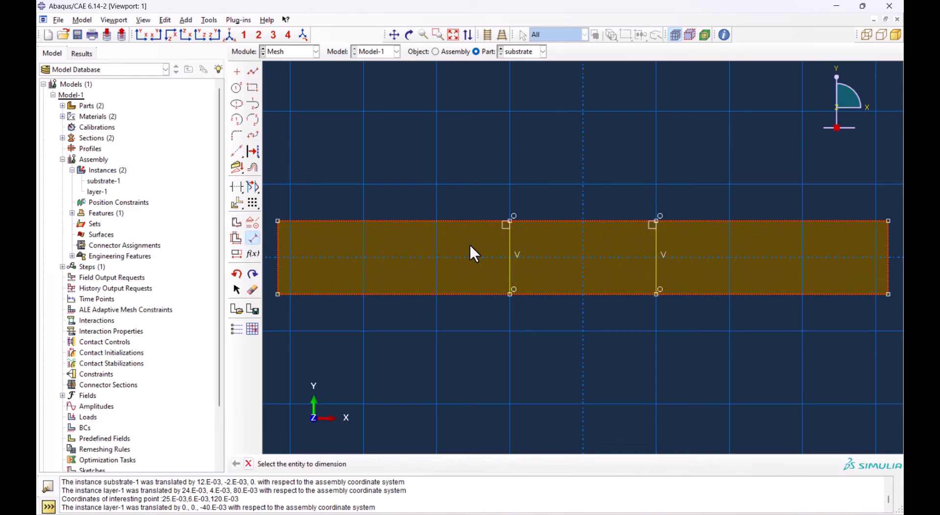
click(511, 252)
click(287, 259)
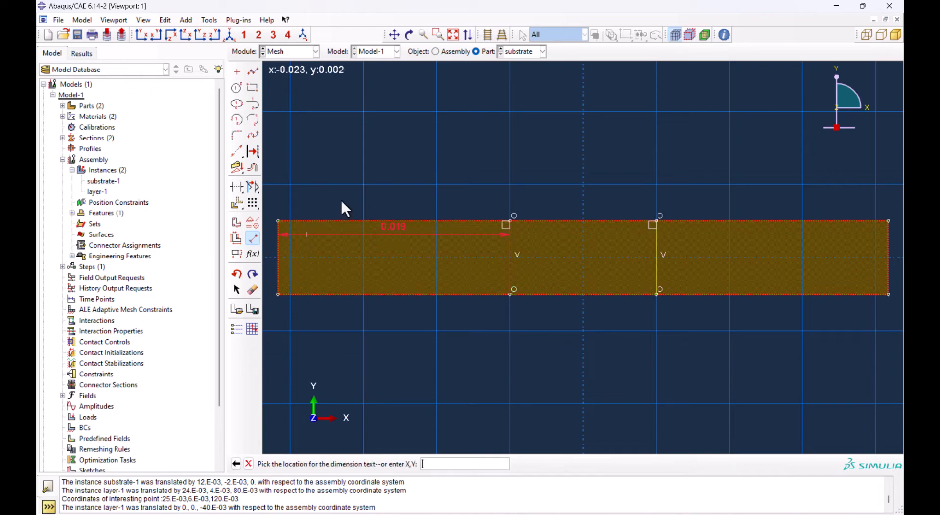
click(401, 162)
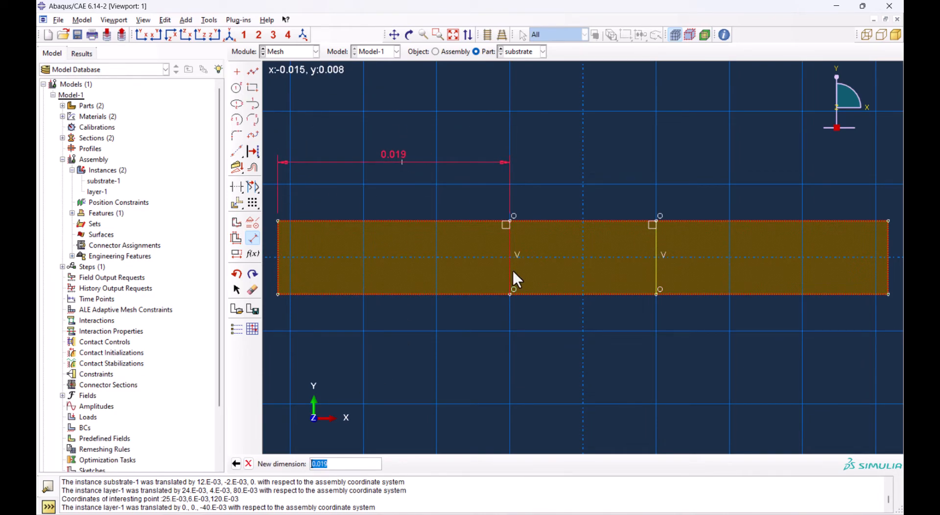
key(Return)
Dimension the distance from the right partition line to the face's right edge and the spacing between the two lines
click(657, 251)
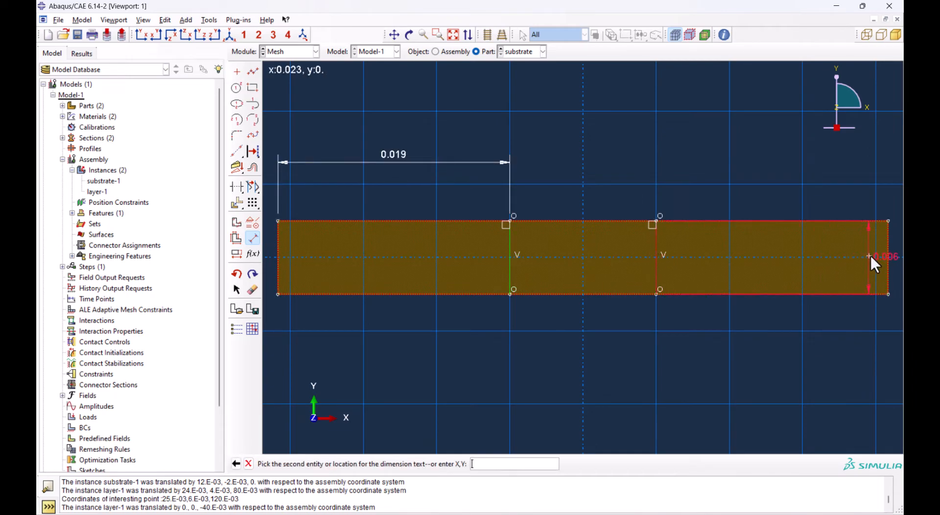
click(883, 252)
click(800, 158)
key(Return)
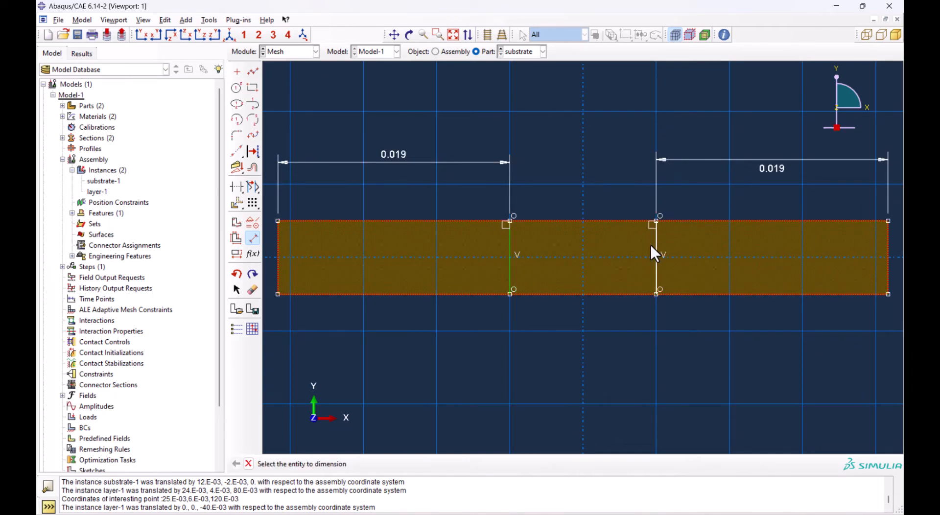
click(656, 247)
click(511, 252)
click(557, 98)
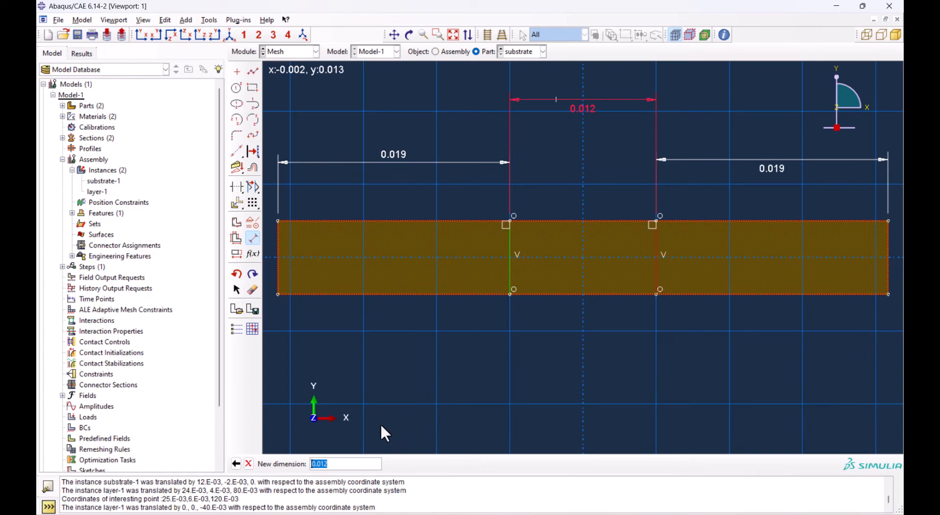
key(Return)
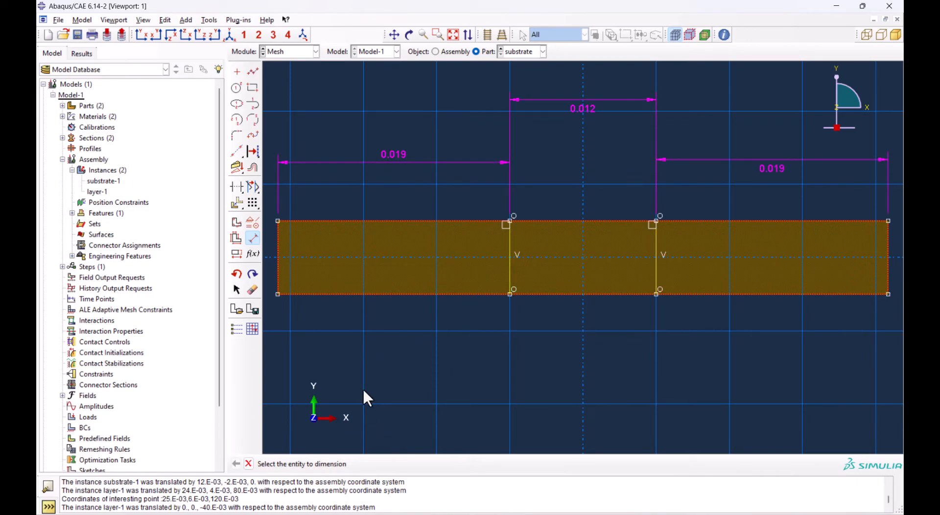
Delete the left-hand dimension from the sketch and finish the face partition
click(255, 288)
click(402, 161)
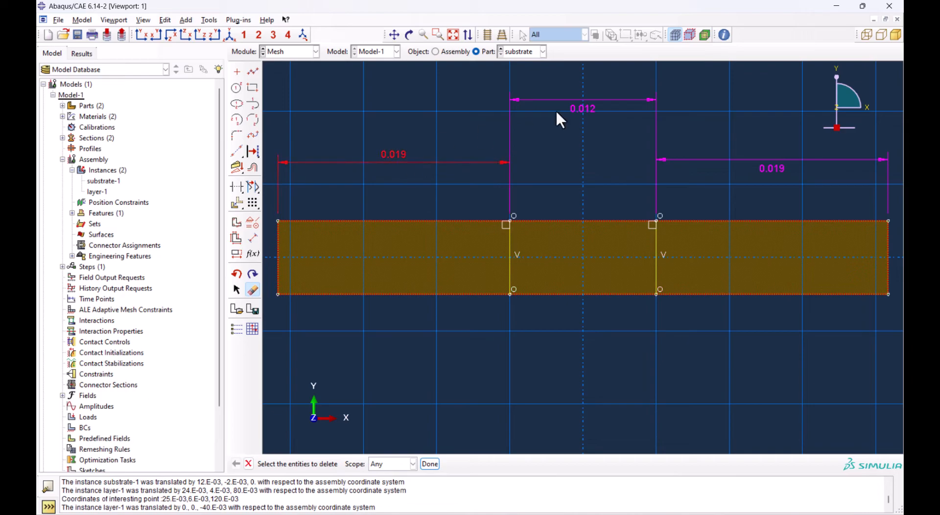
middle_click(610, 149)
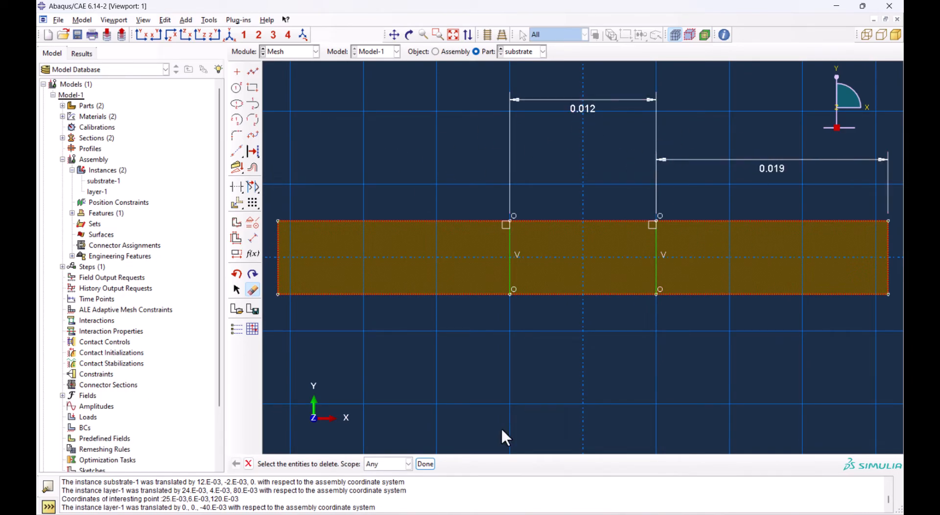
click(424, 464)
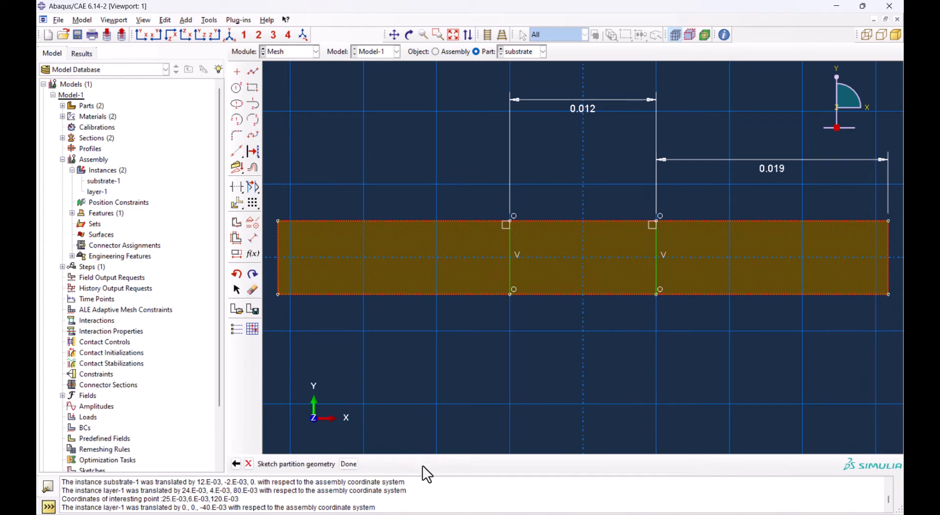
click(349, 464)
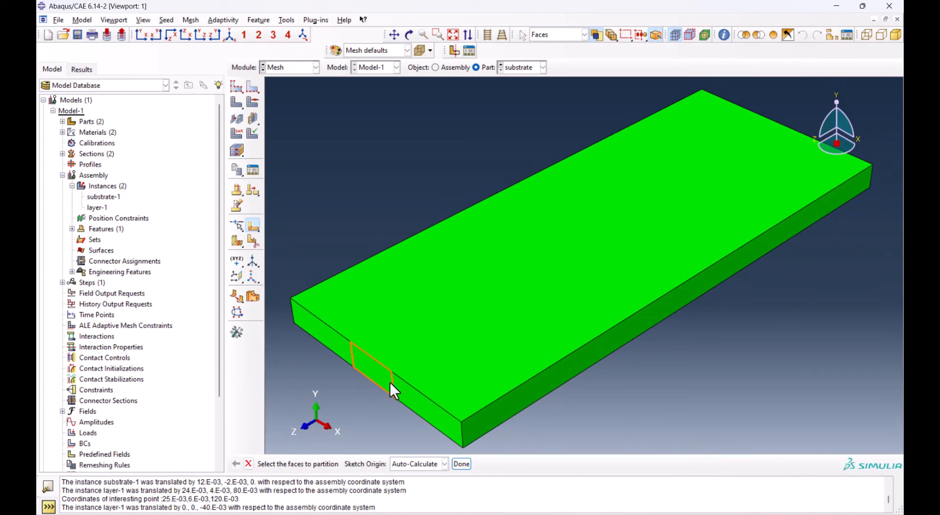
Partition the substrate cell by sweeping the right partition line of the end face along the substrate's long upper edge
click(237, 243)
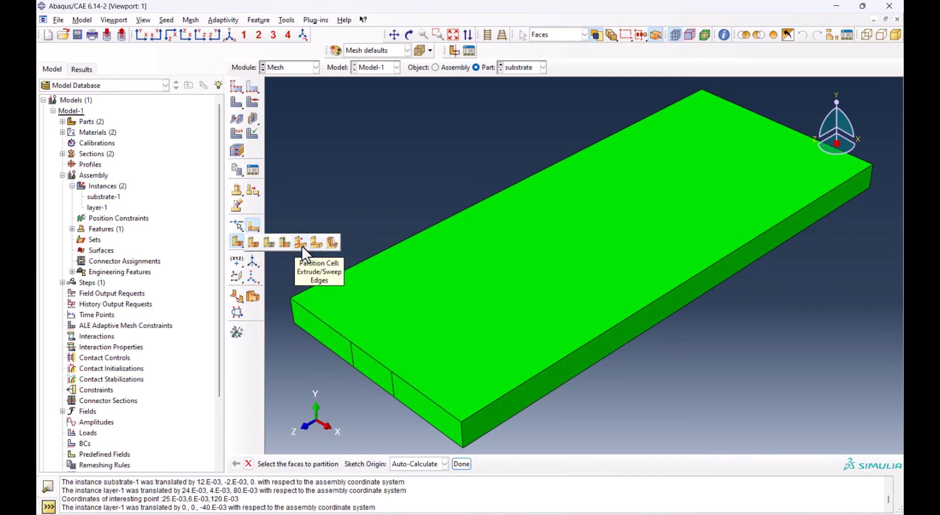
click(302, 244)
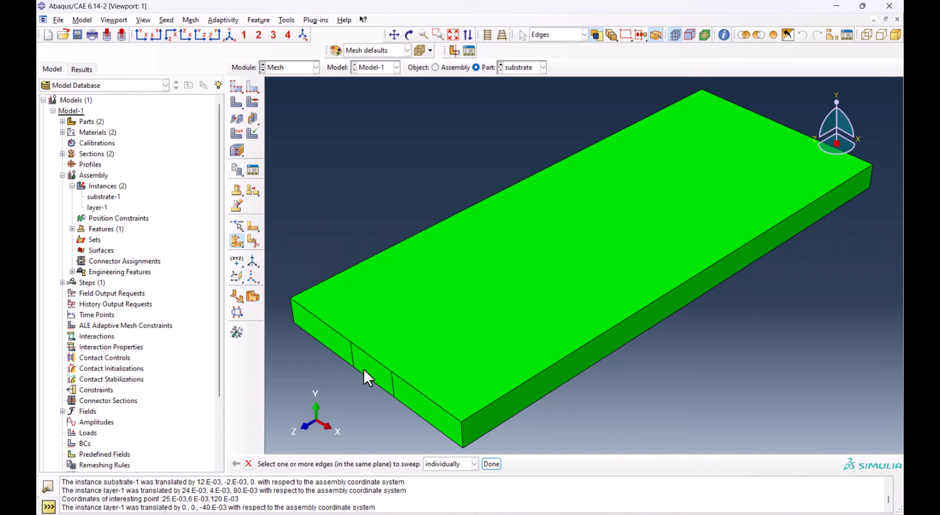
click(370, 407)
middle_click(372, 404)
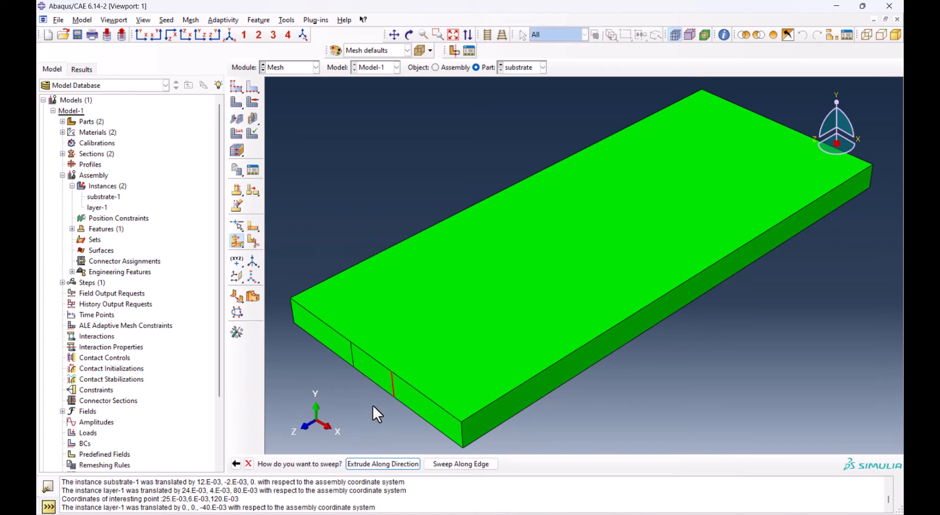
click(447, 463)
click(556, 362)
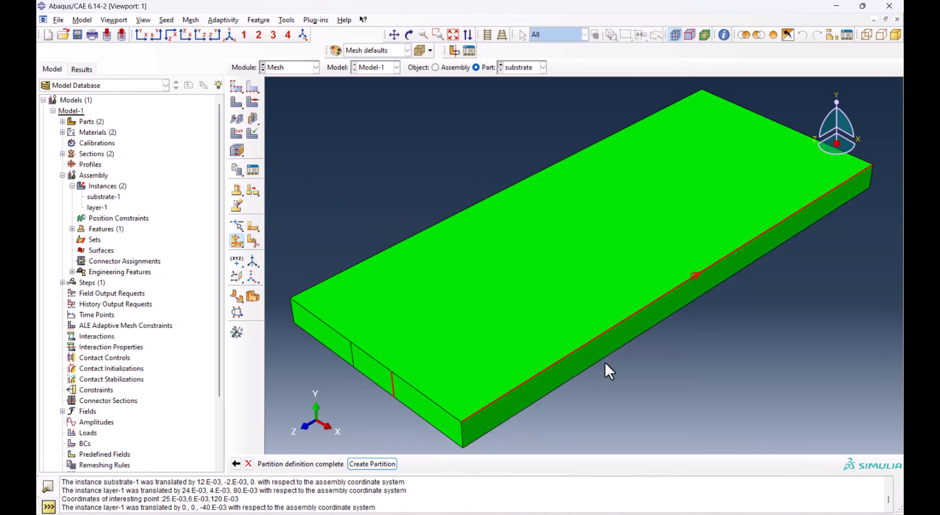
click(371, 463)
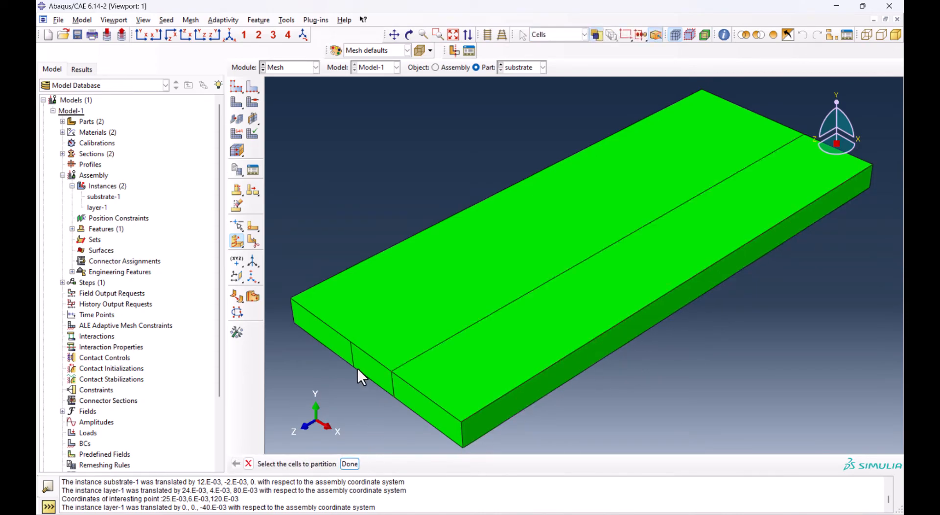
Partition the larger remaining substrate cell by sweeping the left partition line along the long upper edge on the left side
click(351, 358)
middle_click(348, 377)
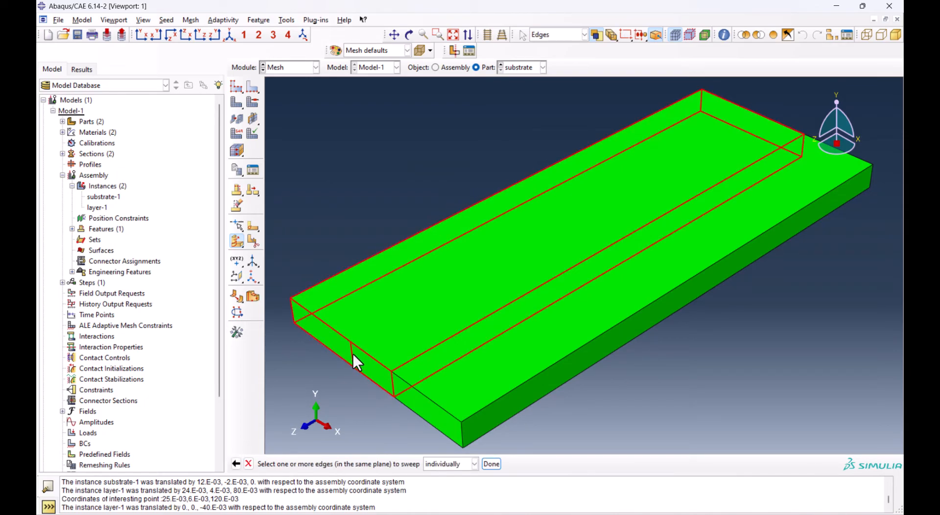
middle_click(348, 420)
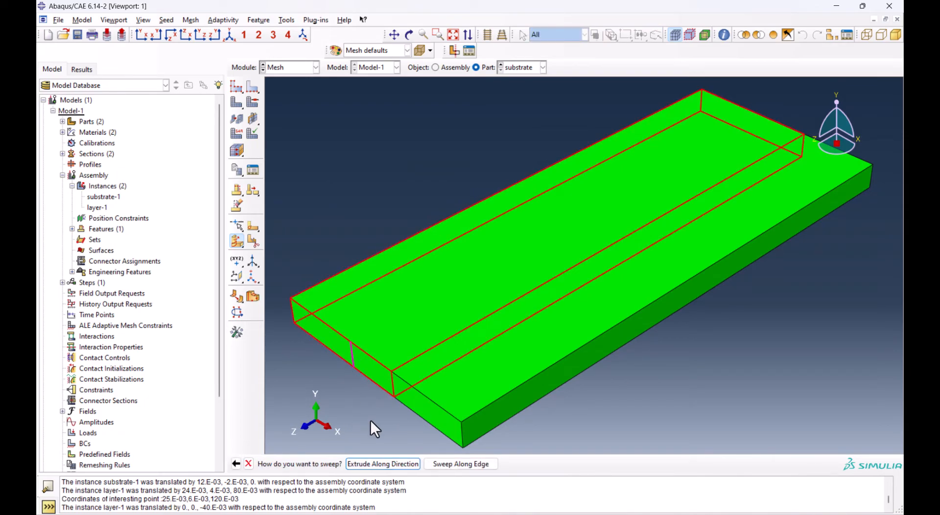
click(449, 462)
click(370, 262)
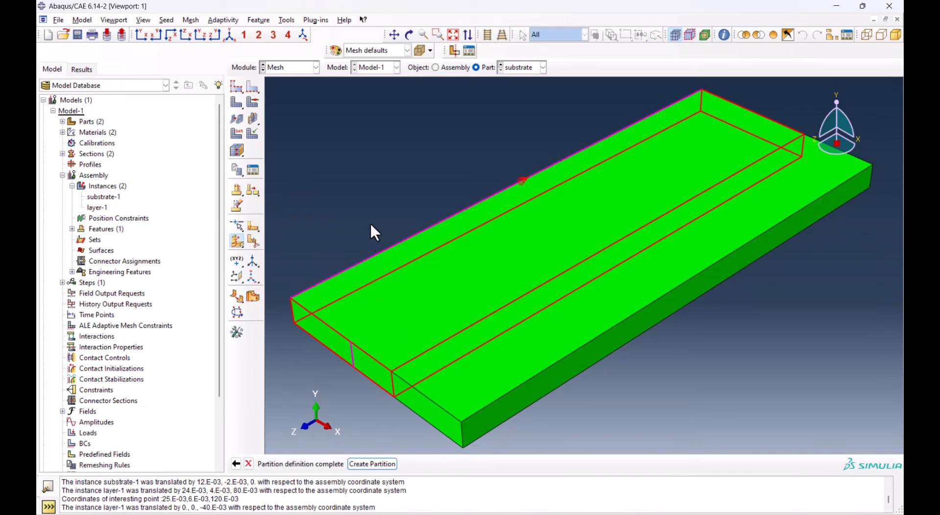
middle_click(371, 220)
key(Escape)
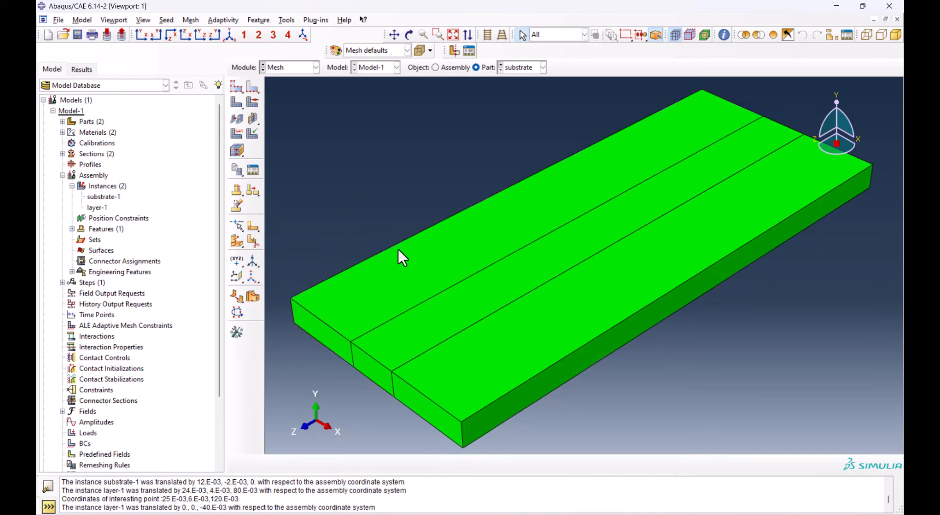
Examine the partitioned substrate from another angle and check how the partitions line up with the layer in the assembly
click(410, 35)
drag(438, 309, 570, 184)
drag(707, 256, 732, 223)
drag(682, 319, 675, 251)
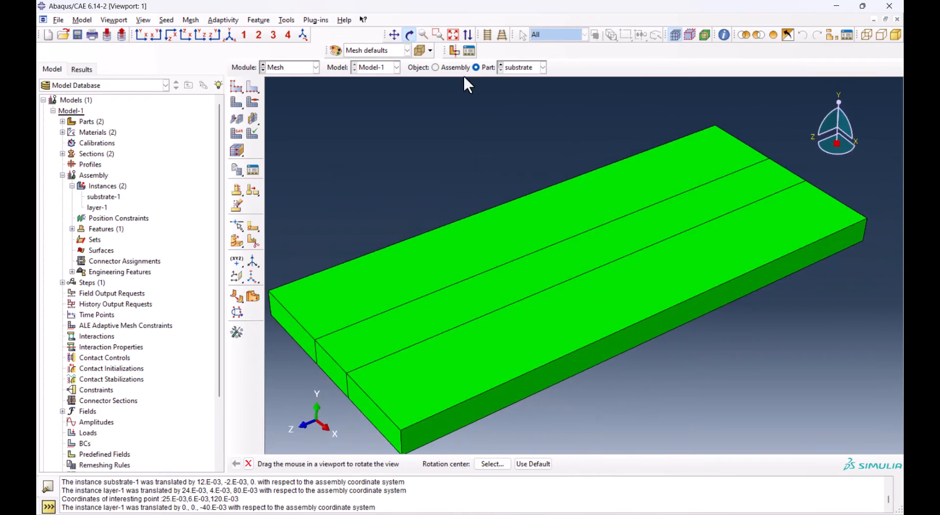
key(Escape)
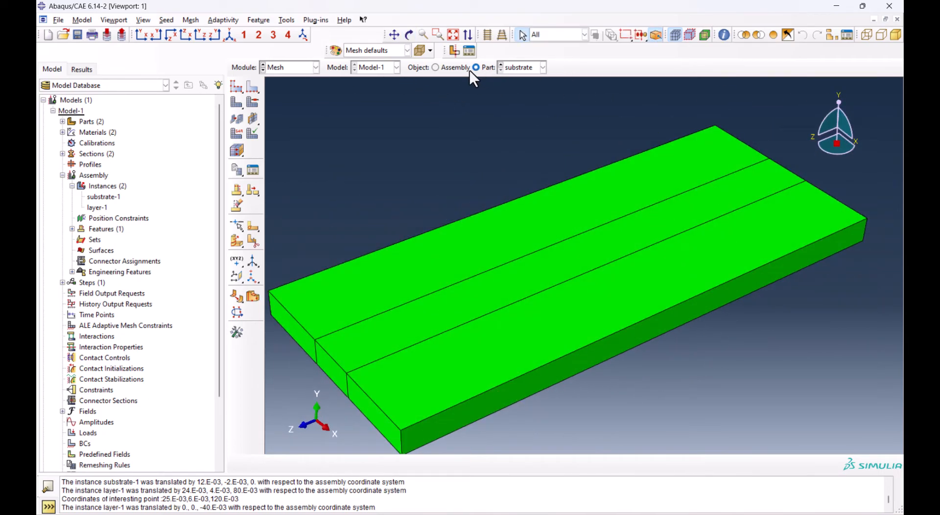
click(436, 68)
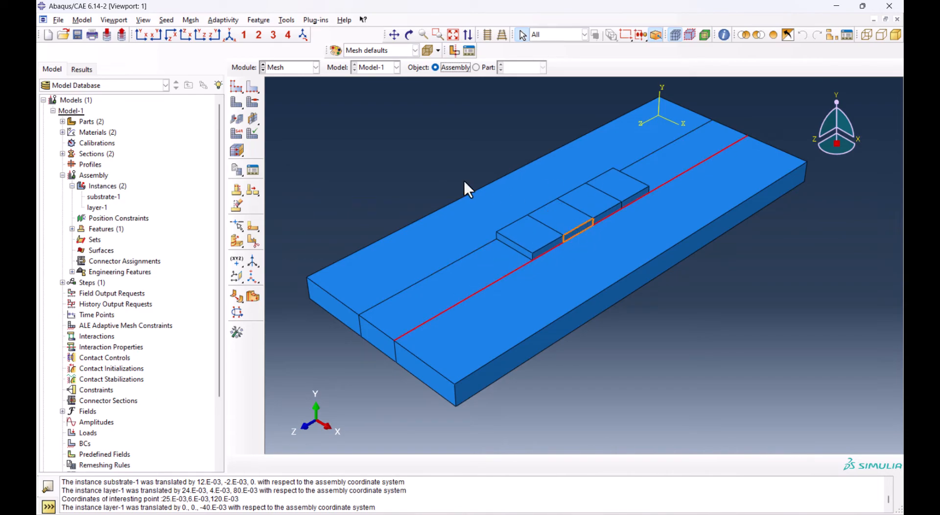
Seed all edges of the layer part by number with 4 elements per edge, and mesh the part
click(485, 67)
click(522, 68)
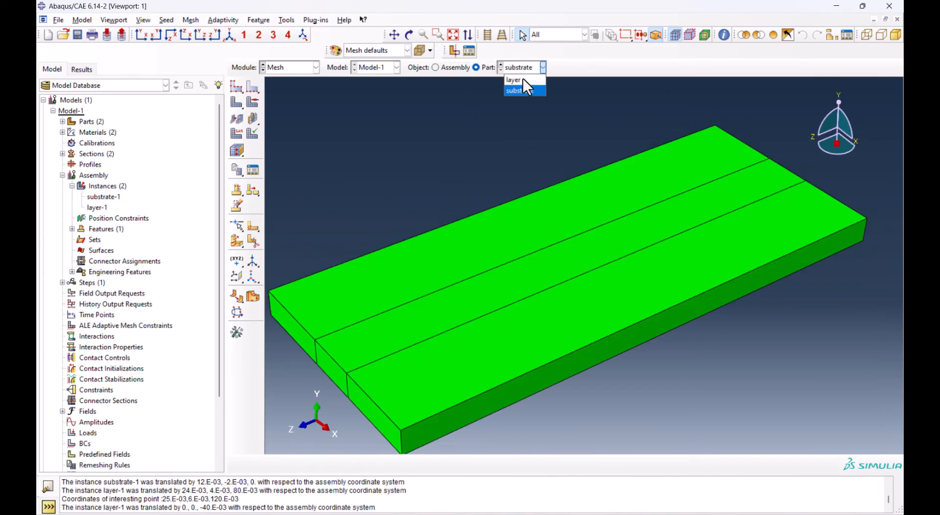
click(514, 80)
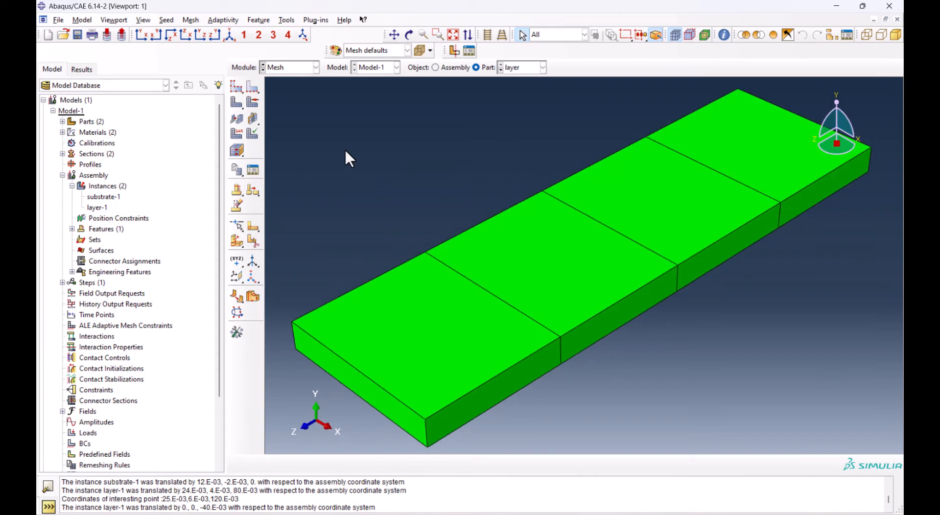
click(253, 87)
drag(301, 121, 741, 368)
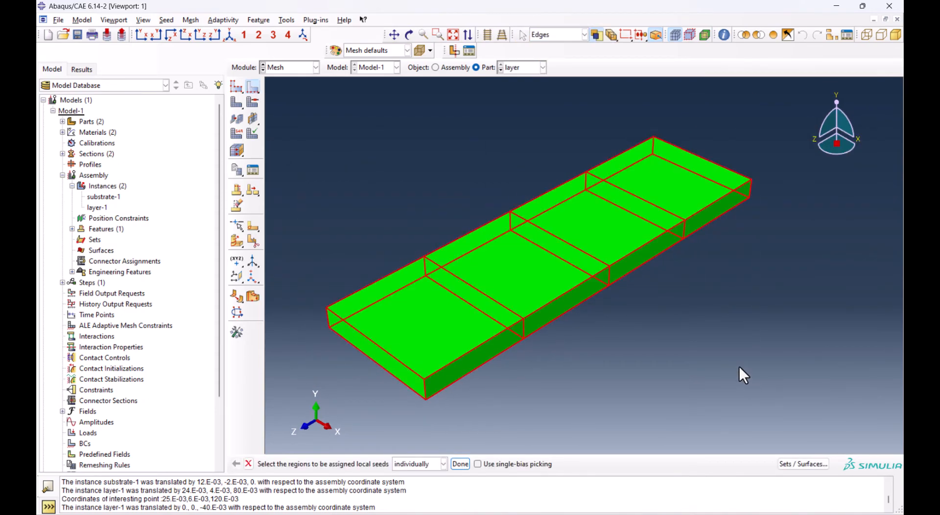
click(459, 464)
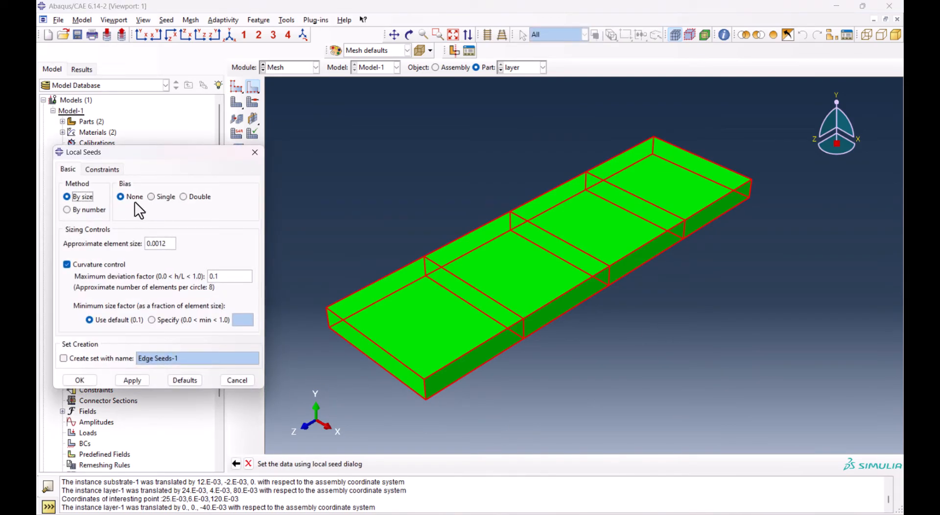
click(67, 209)
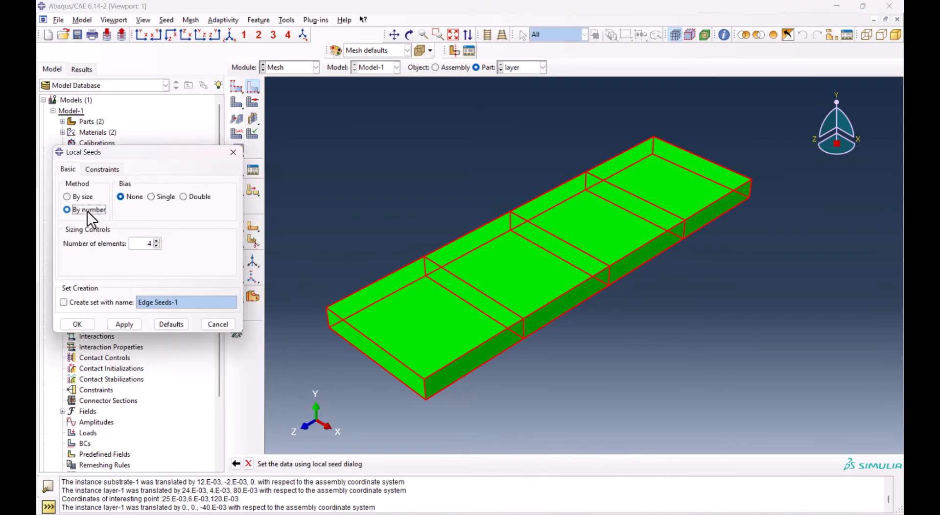
click(78, 324)
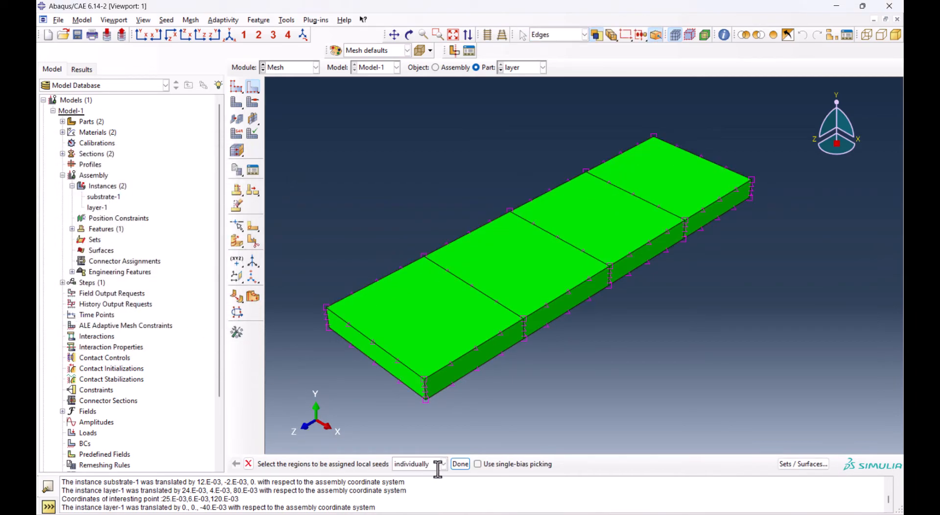
click(460, 464)
click(254, 132)
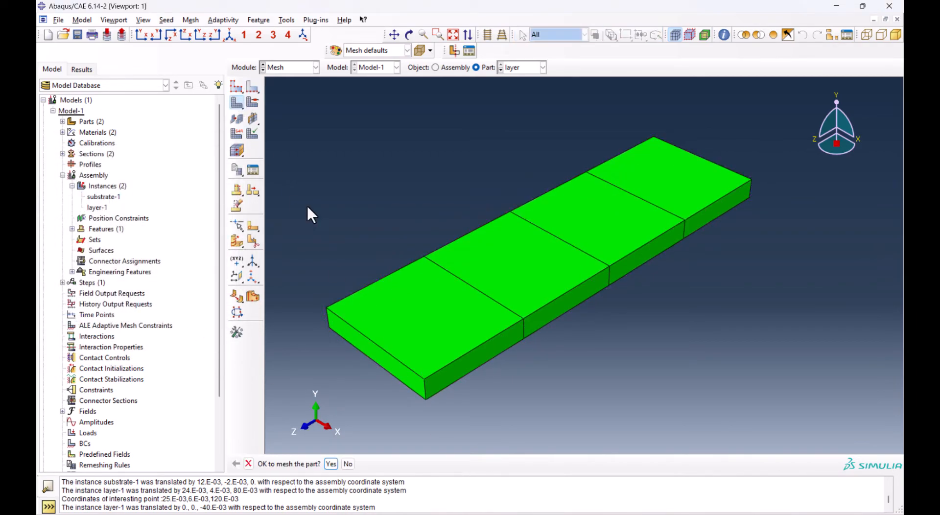
click(331, 464)
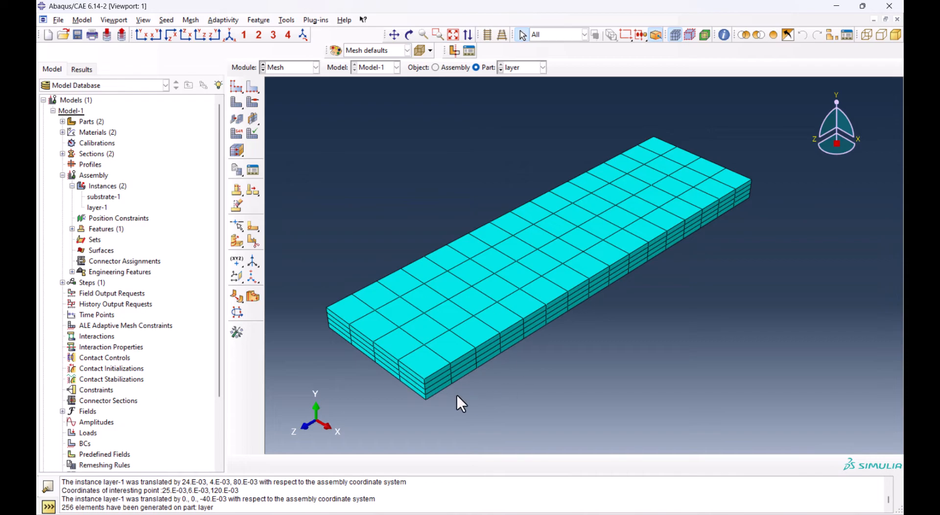
Seed all the lengthwise edges of the substrate part, including those along the partition lines, by number with 40 elements
click(510, 67)
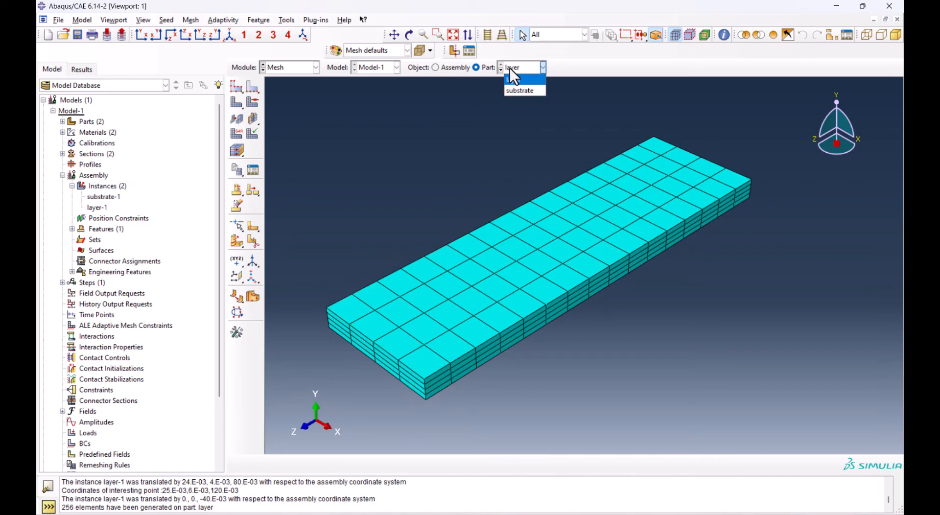
click(518, 91)
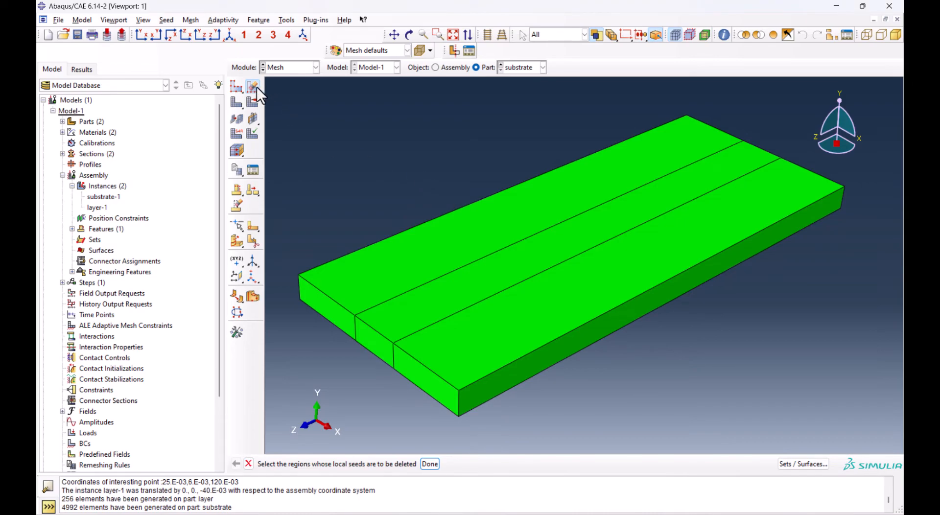
drag(253, 89, 265, 87)
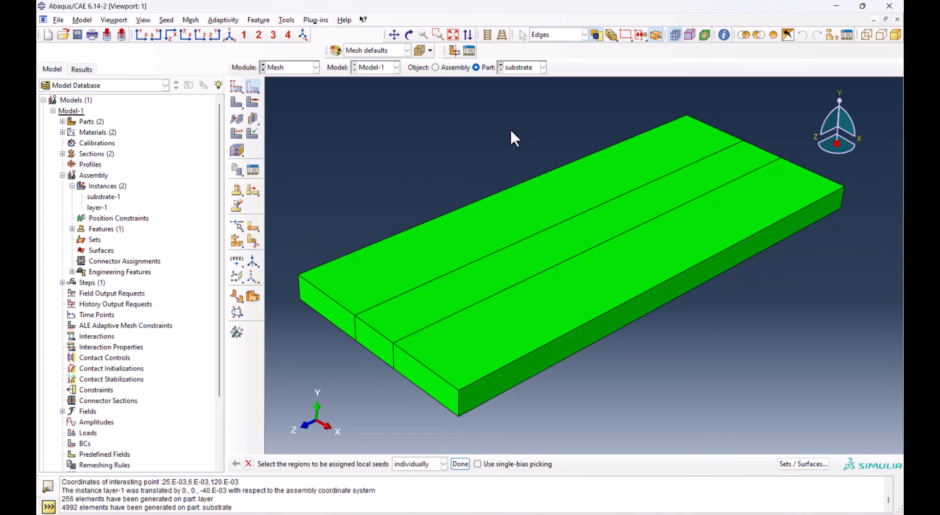
click(510, 222)
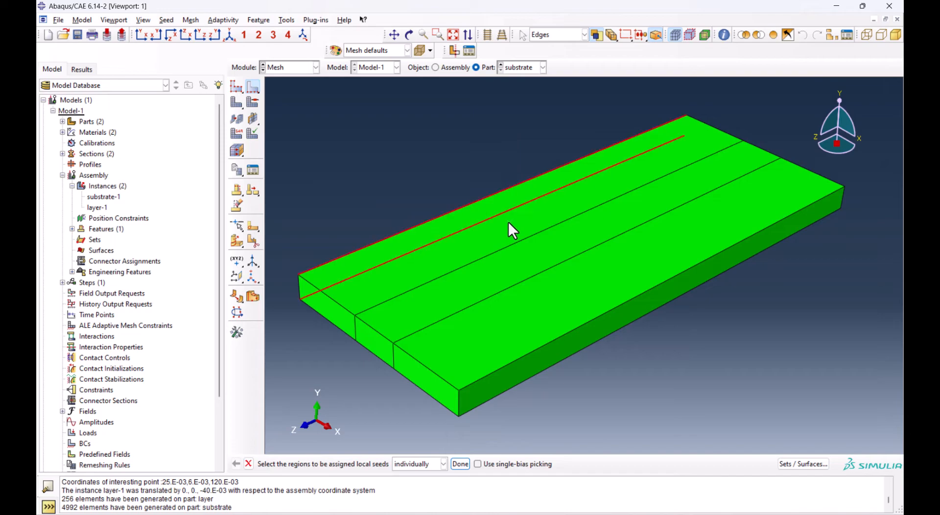
drag(493, 284, 559, 327)
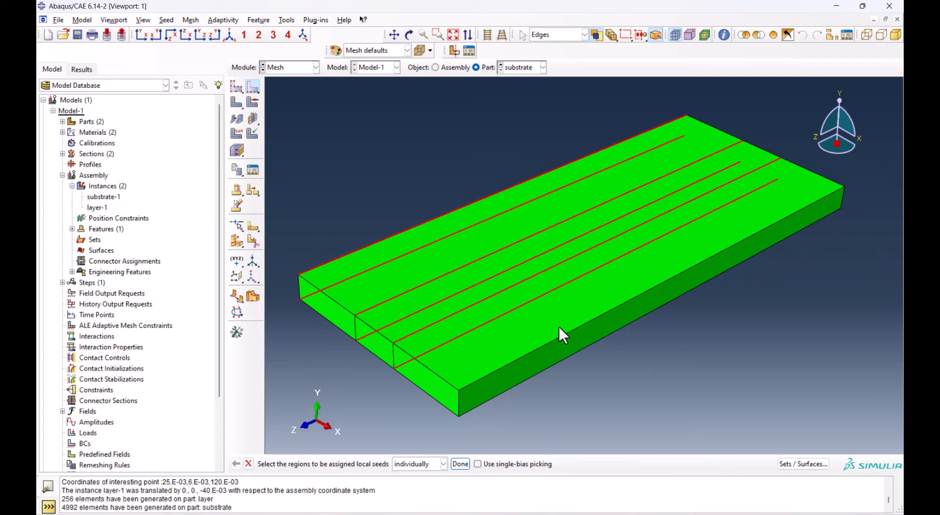
drag(562, 371, 562, 371)
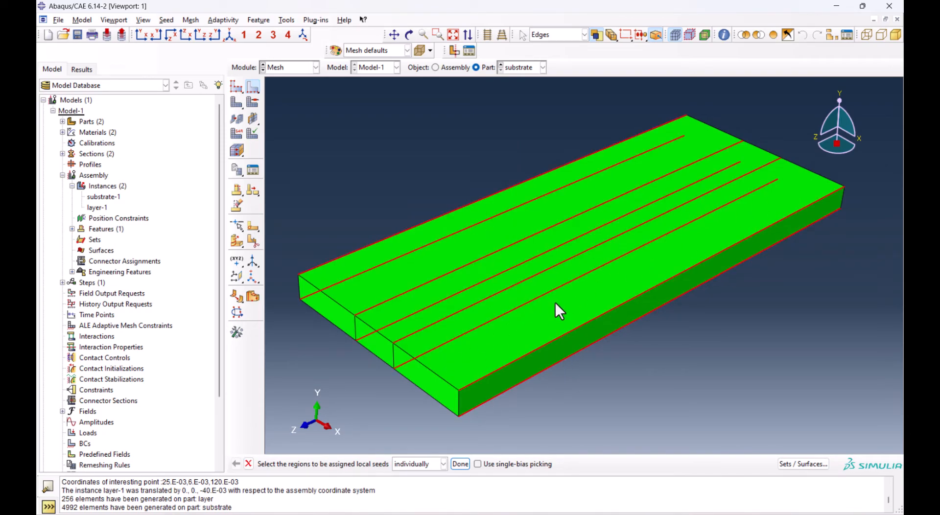
click(459, 463)
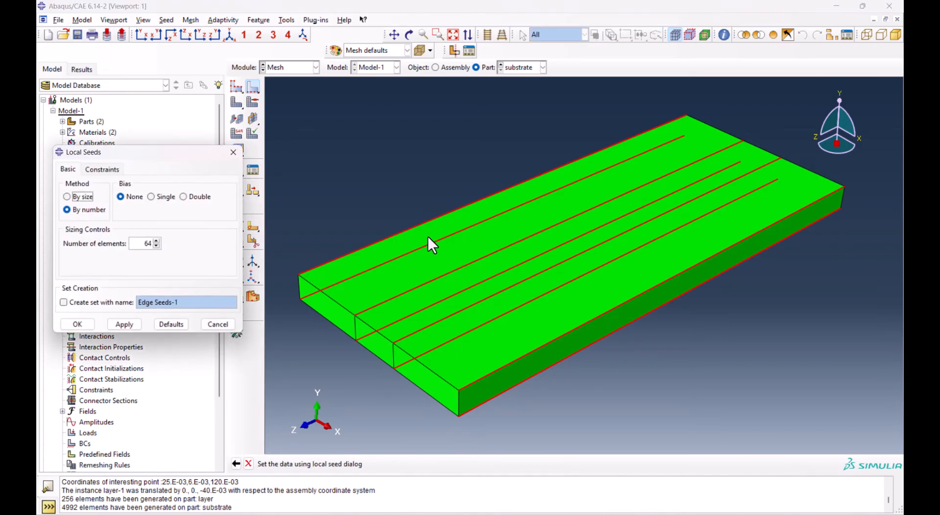
double_click(138, 243)
text(40)
click(90, 322)
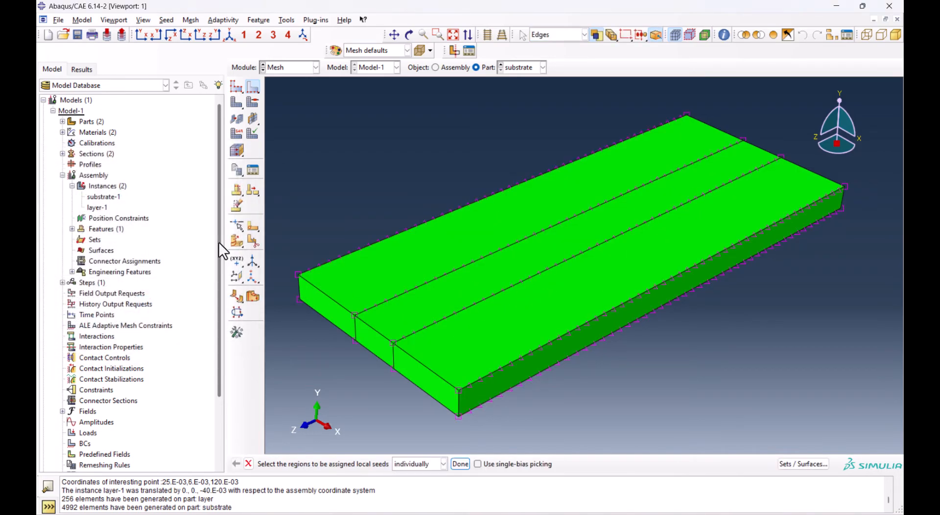
Mesh the substrate part and compare its elements with those of the layer in the assembly
click(232, 104)
middle_click(391, 163)
click(452, 67)
scroll(594, 228, down, 8)
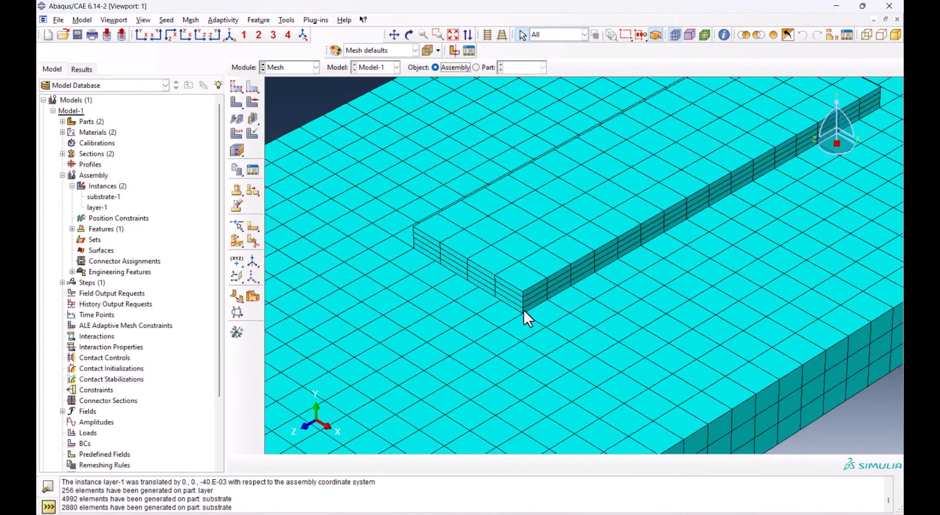
scroll(524, 312, down, 2)
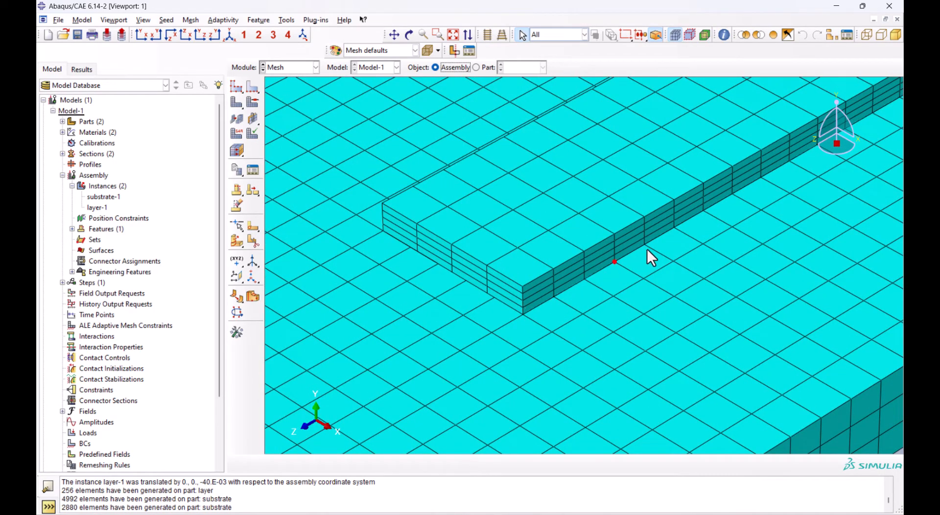
scroll(470, 279, up, 2)
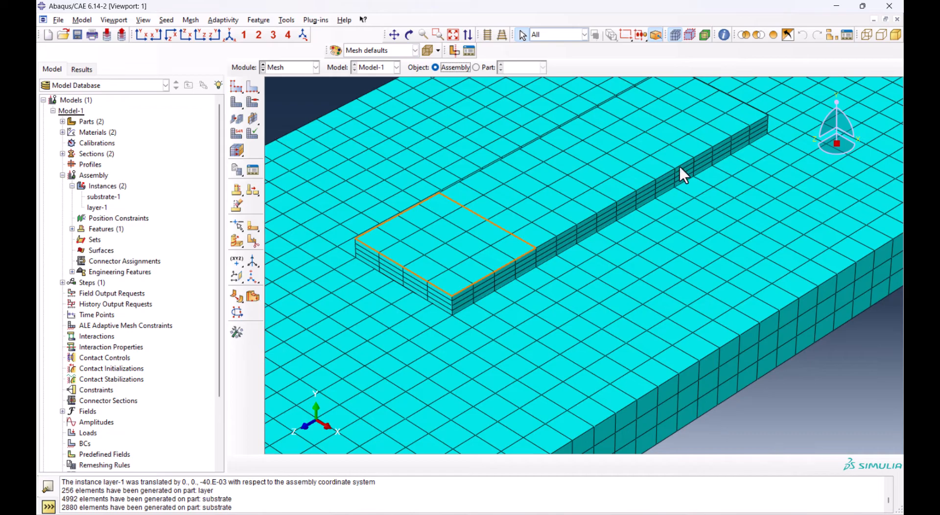
scroll(624, 196, up, 5)
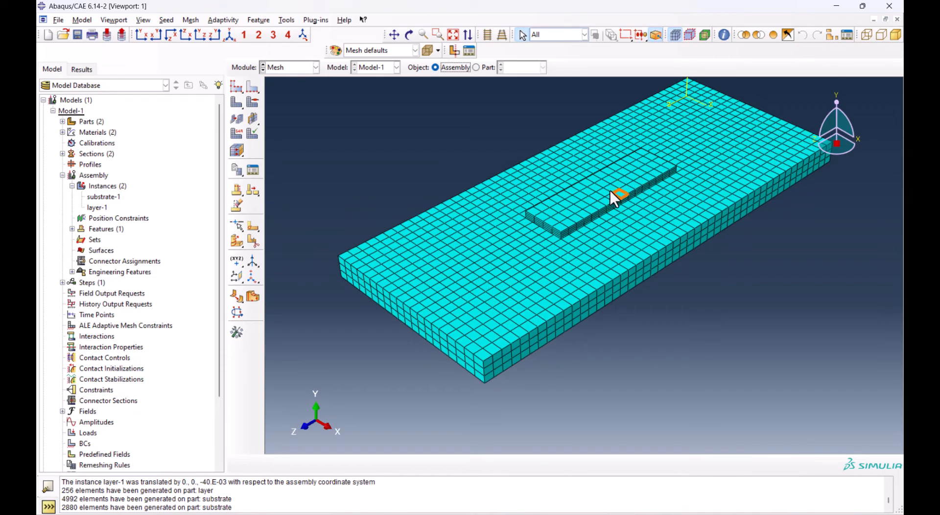
Return to the substrate part and delete its mesh
click(476, 68)
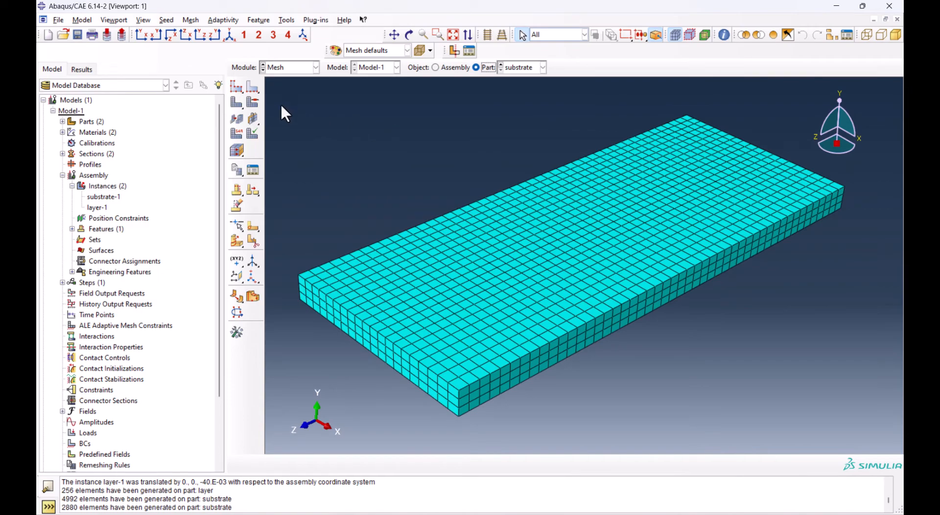
click(252, 88)
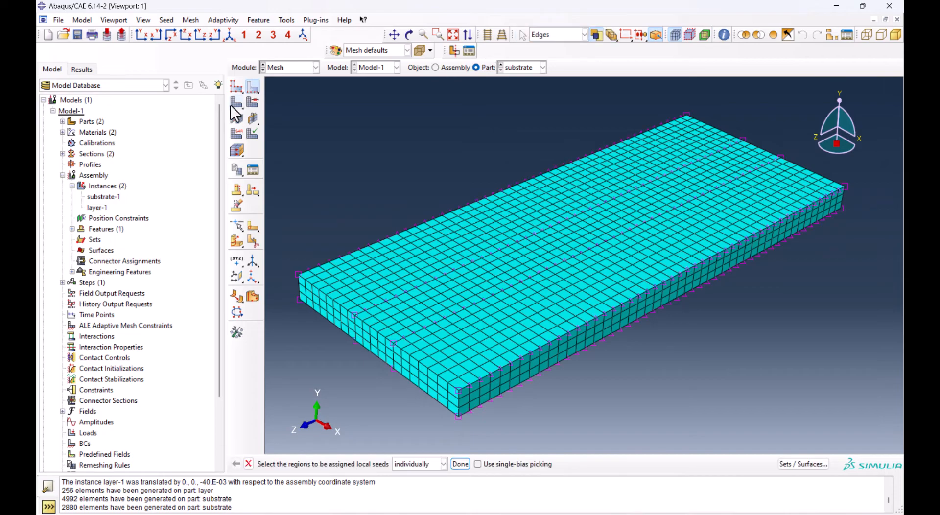
drag(233, 103, 283, 103)
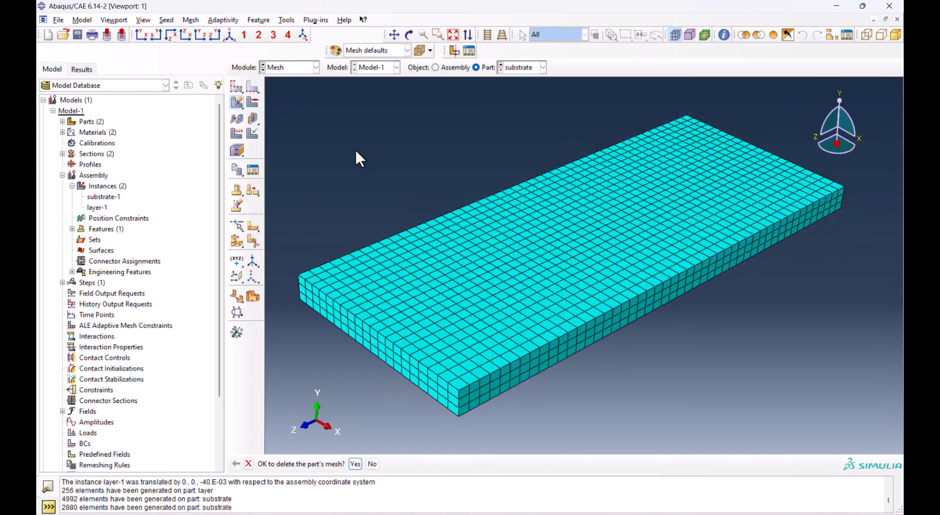
middle_click(398, 245)
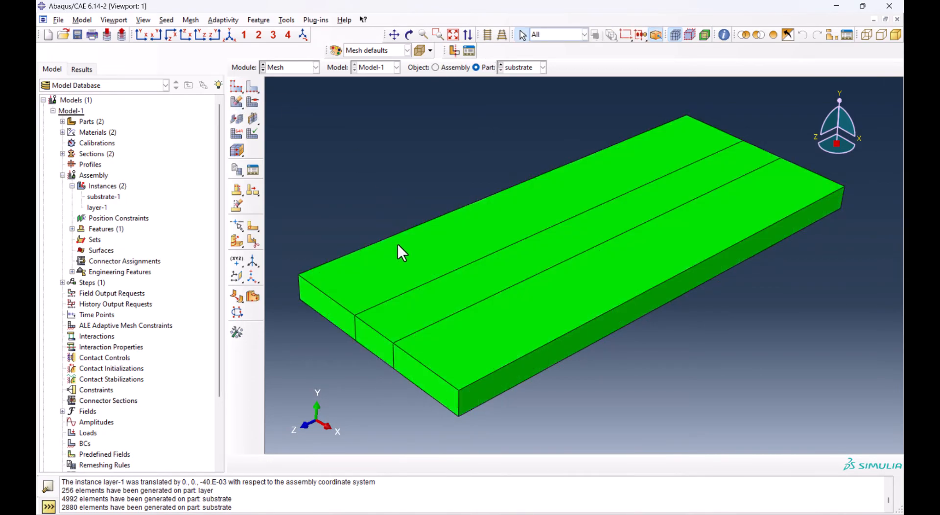
Select the widthwise edges of the substrate's two outer strips for local seeding by number with single bias
click(251, 92)
ctrl+alt+drag(455, 345, 522, 342)
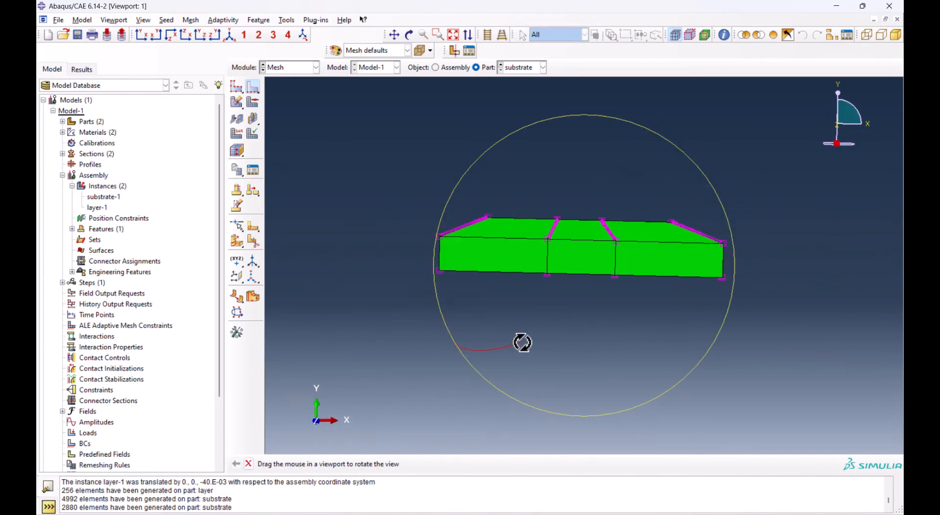
drag(648, 193, 660, 319)
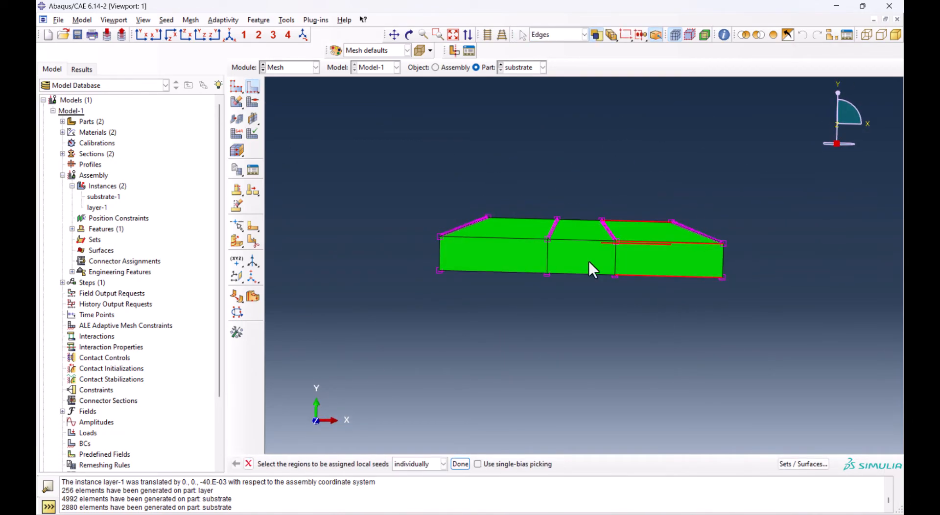
shift+drag(505, 209, 513, 338)
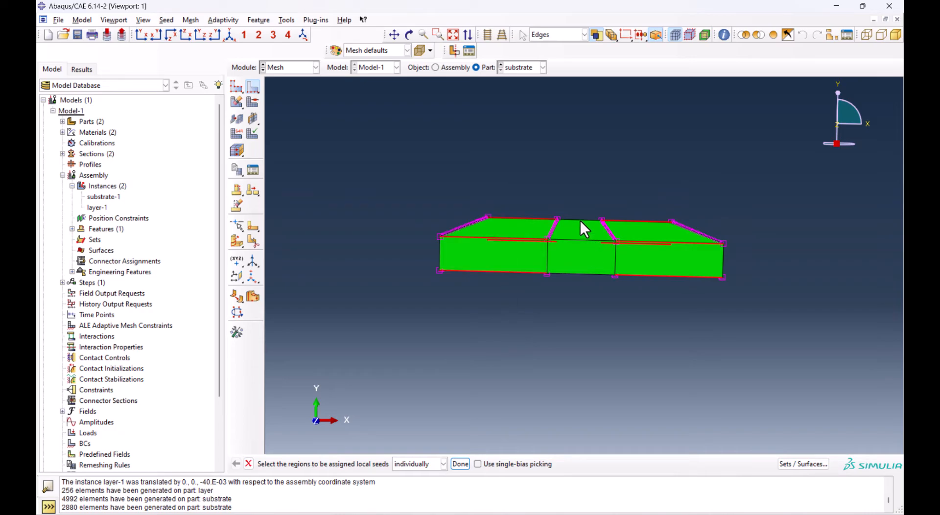
ctrl+alt+drag(542, 255, 540, 268)
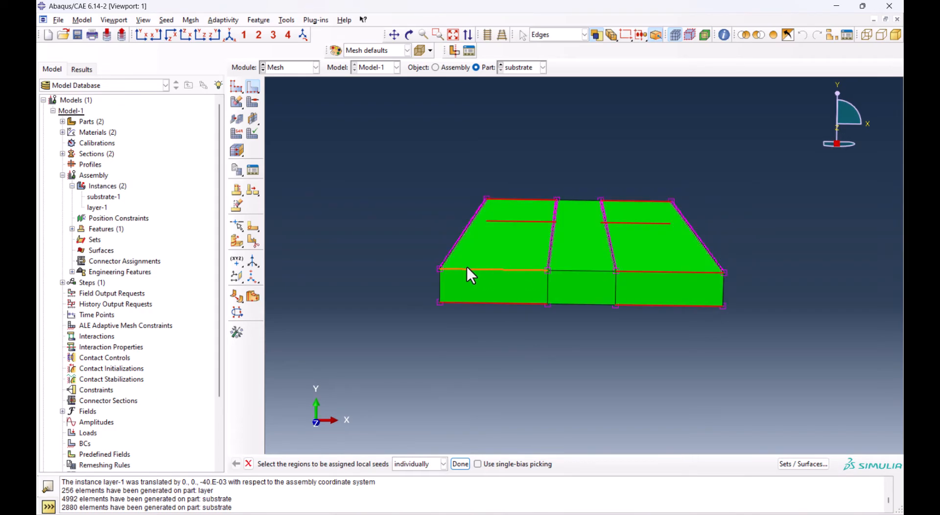
click(461, 463)
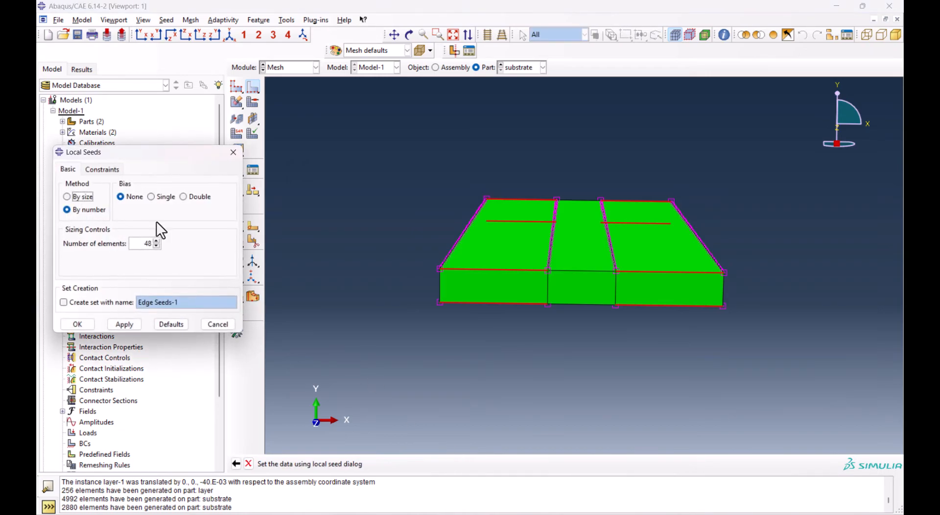
click(156, 196)
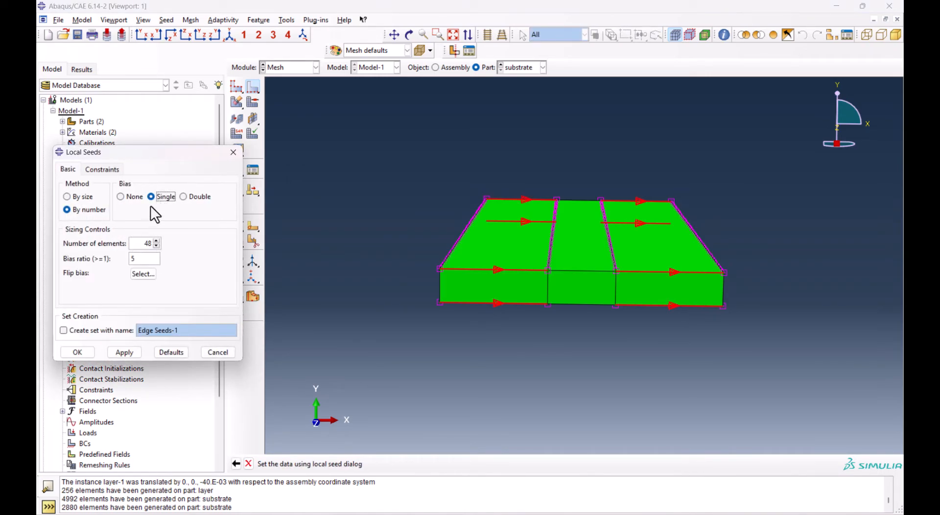
Flip the bias on one outer strip's edges so both strips refine toward the middle, and seed them with 5 elements at bias ratio 5
click(134, 277)
drag(633, 178, 658, 411)
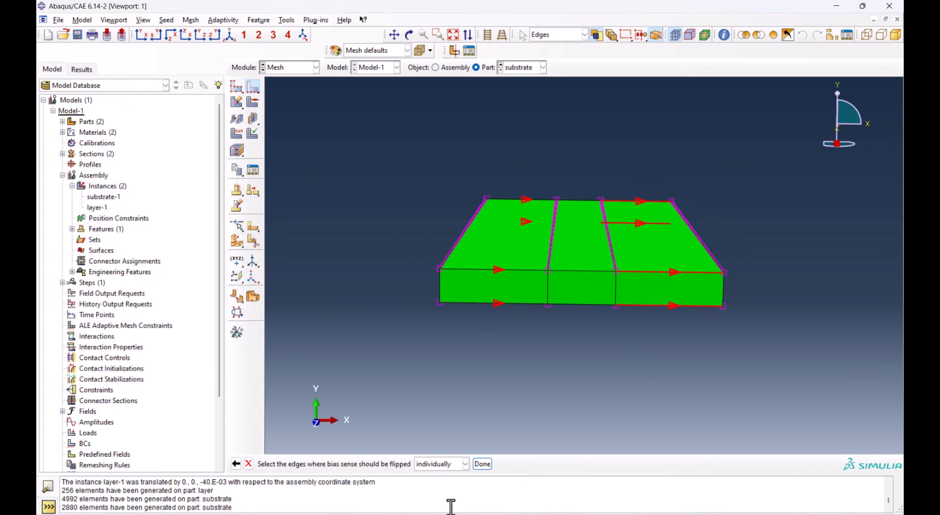
click(483, 463)
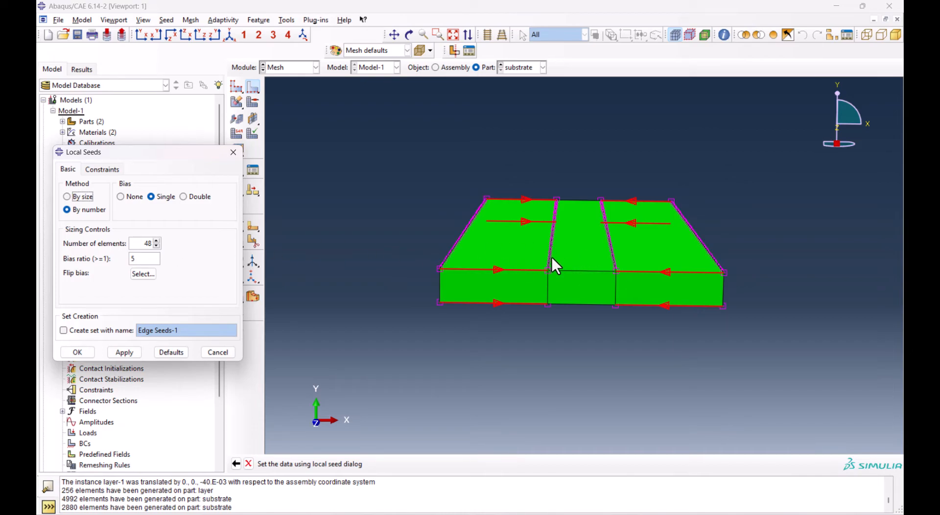
double_click(138, 243)
text(5)
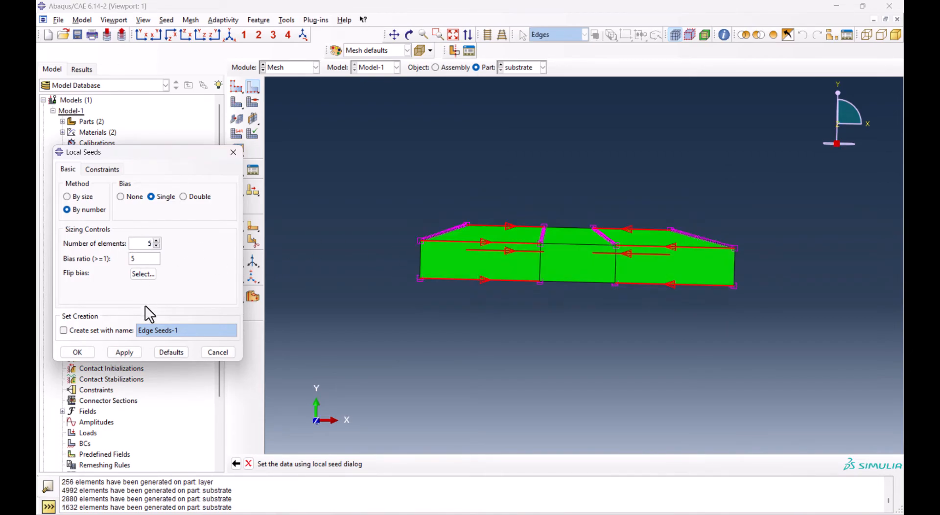
click(86, 351)
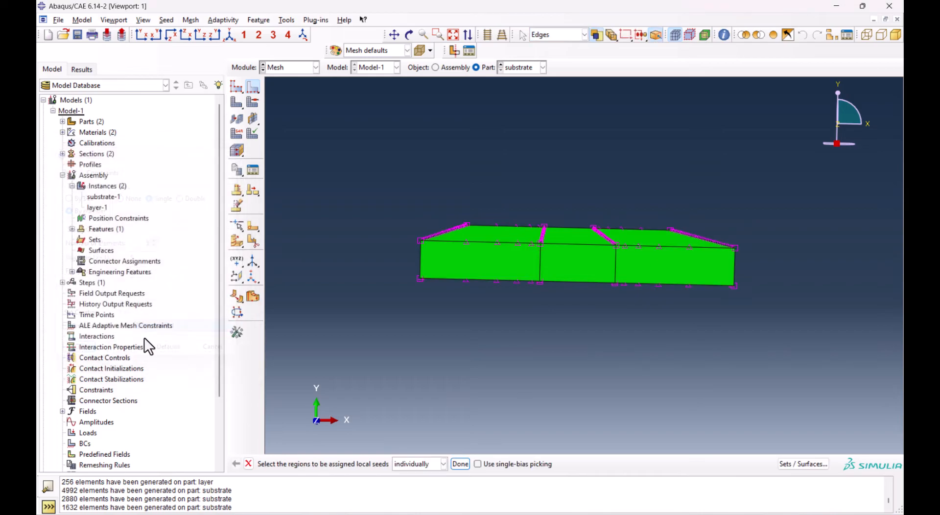
Mesh the substrate part with the biased seeds and view the mesh in isometric orientation
click(234, 102)
click(331, 464)
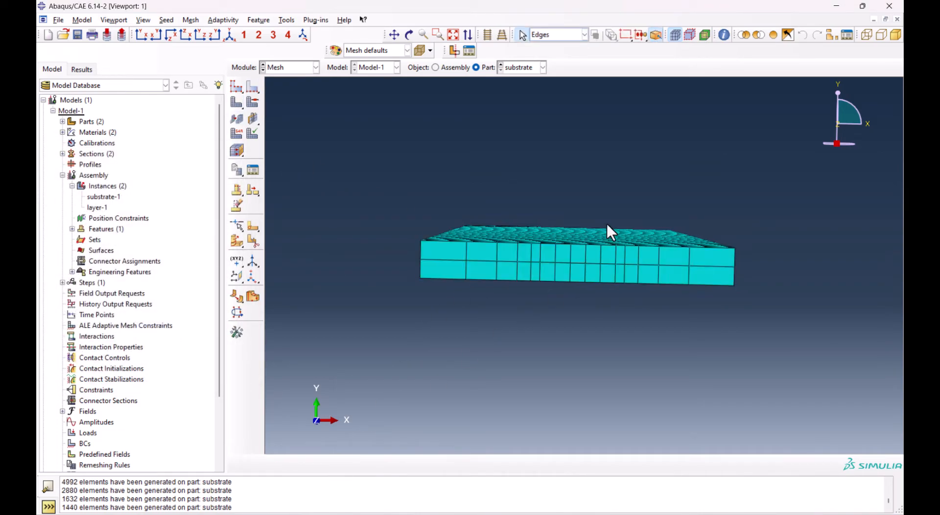
scroll(604, 224, up, 2)
ctrl+alt+drag(600, 227, 511, 264)
click(228, 35)
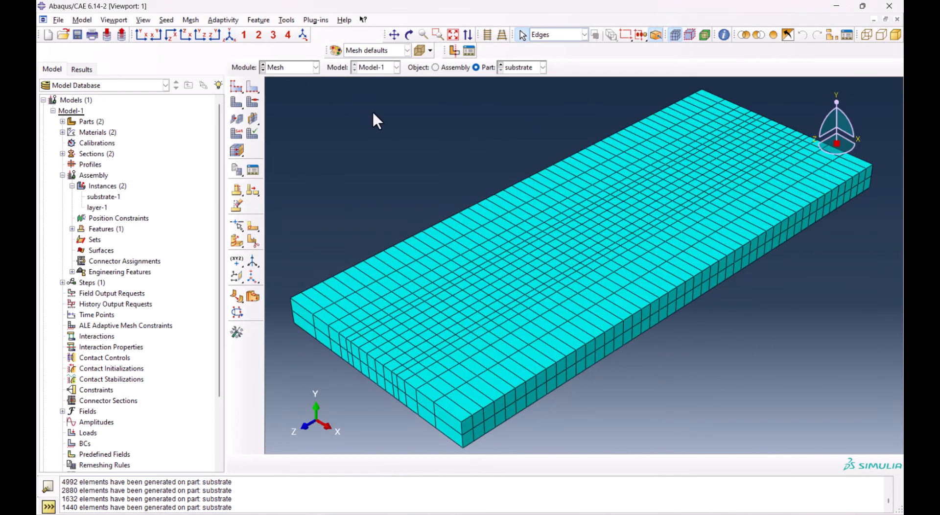
Compare the substrate's biased mesh with the layer's elements in the assembly
click(445, 68)
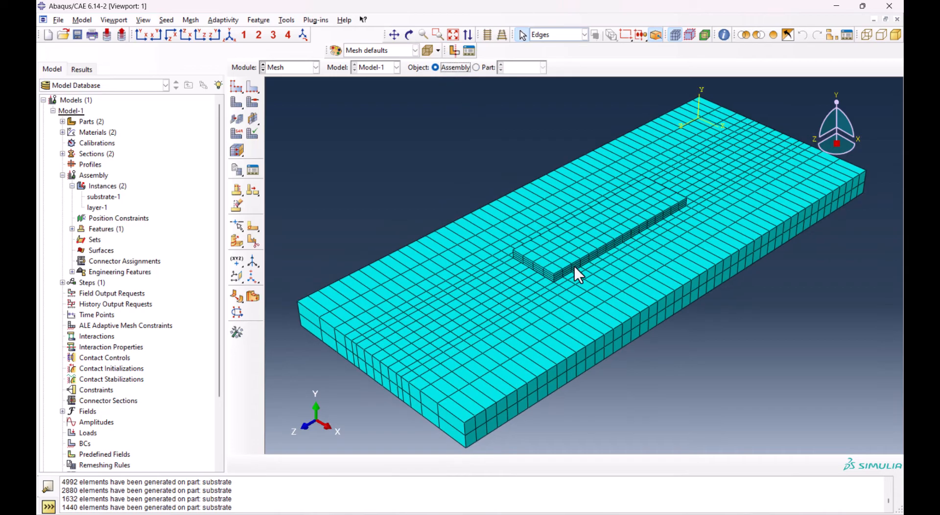
scroll(568, 269, up, 5)
ctrl+alt+drag(586, 336, 457, 260)
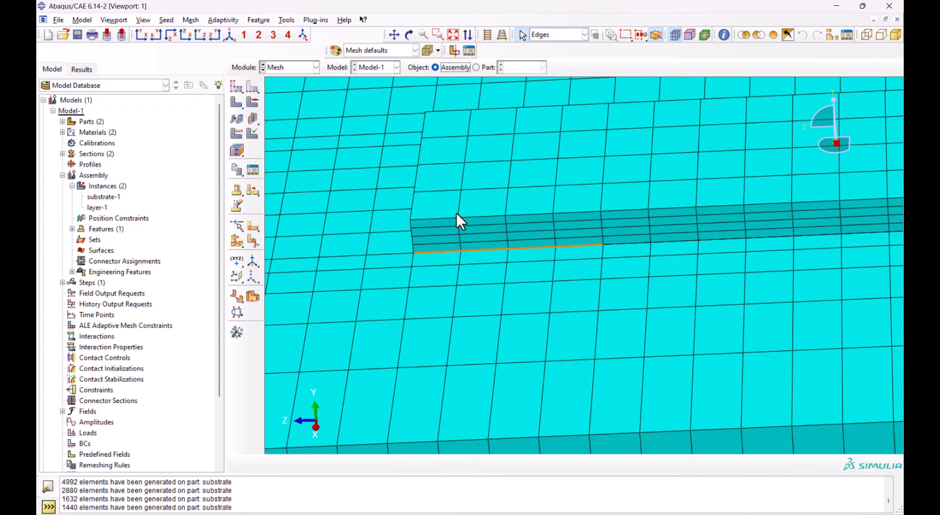
ctrl+alt+drag(613, 303, 618, 282)
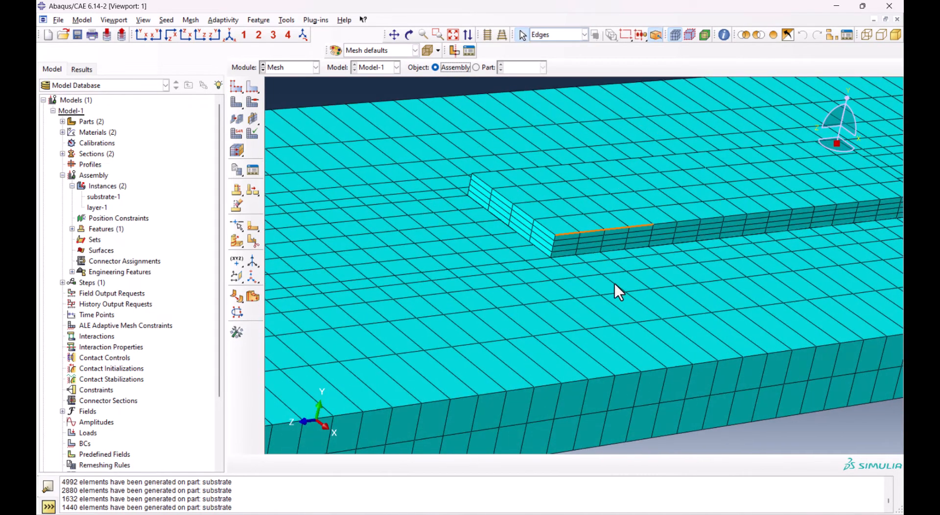
scroll(618, 282, down, 4)
Switch to the layer part and isolate its front end cell in the display using the Cells selection filter
click(476, 68)
click(520, 67)
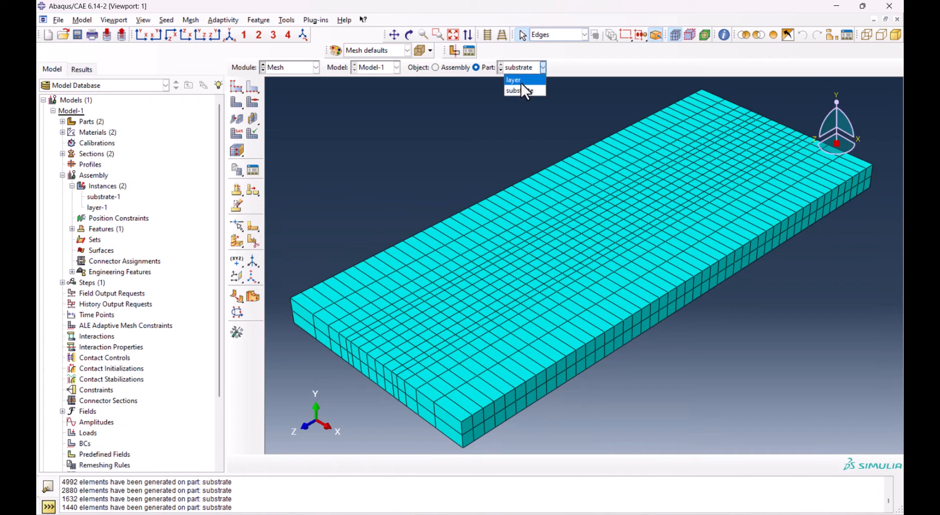
click(520, 80)
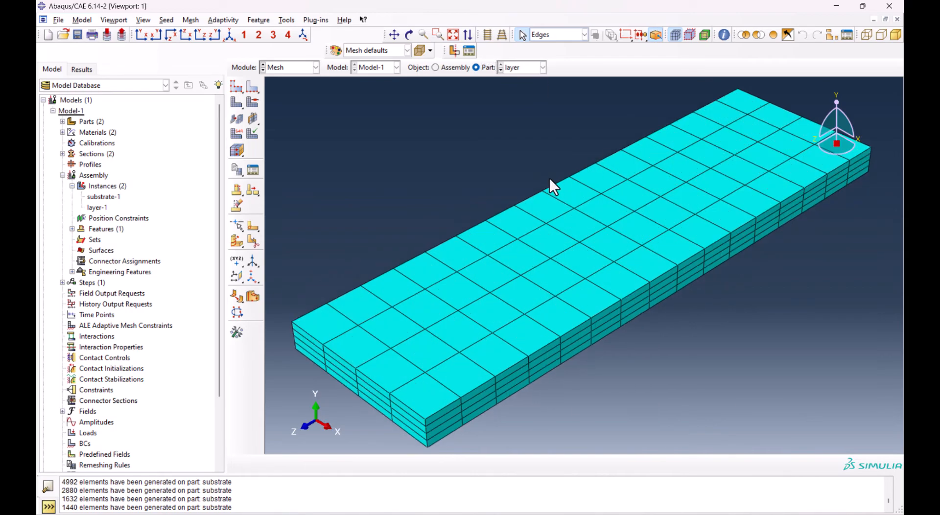
scroll(548, 175, down, 3)
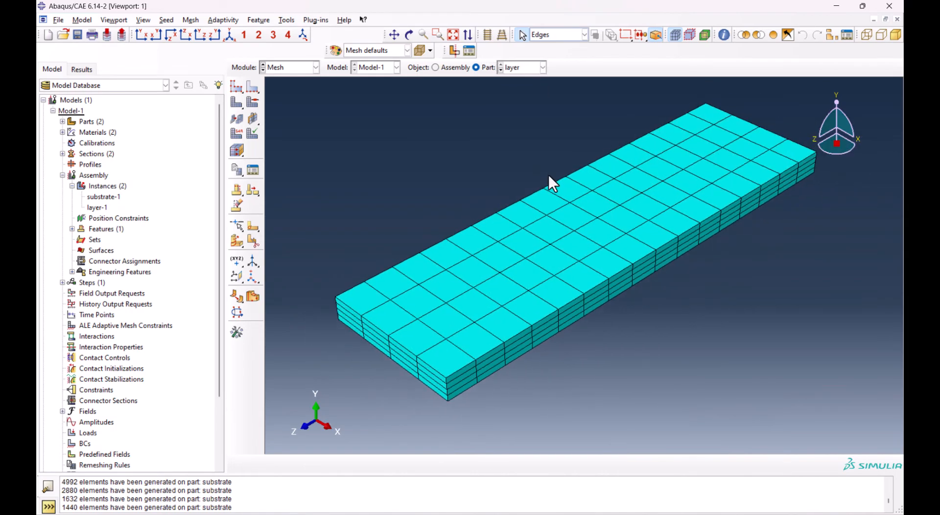
click(539, 35)
click(554, 57)
click(477, 291)
click(745, 34)
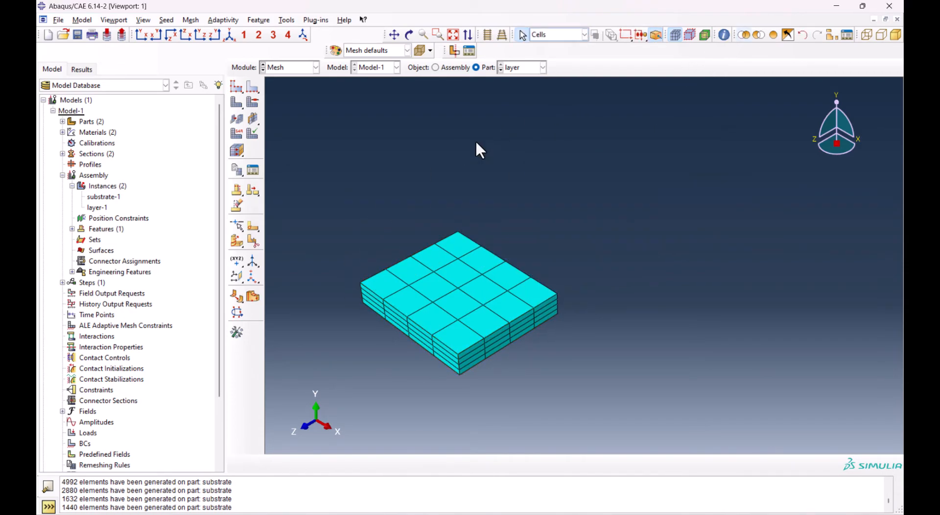
Create an element-type set from all elements of the isolated end cell in the Set Manager
drag(337, 189, 609, 456)
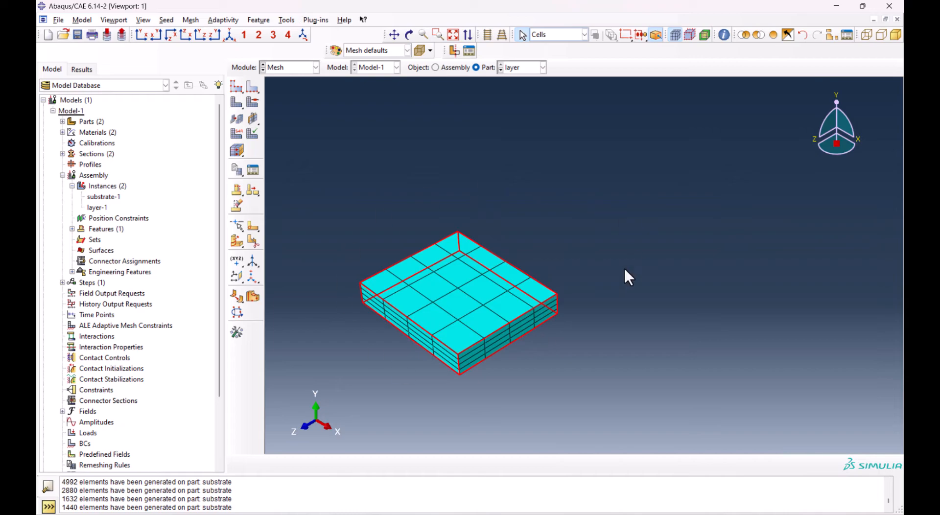
click(287, 20)
mouse_move(303, 37)
click(360, 58)
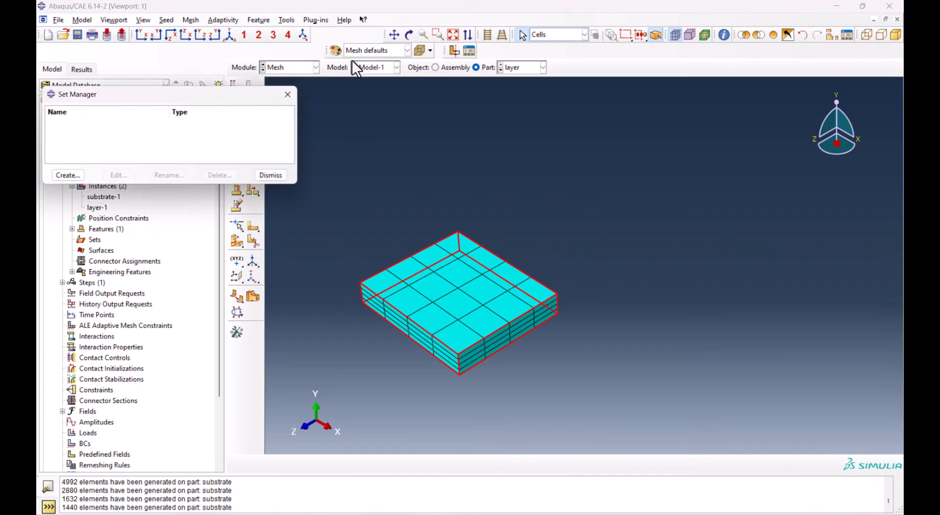
drag(181, 94, 221, 90)
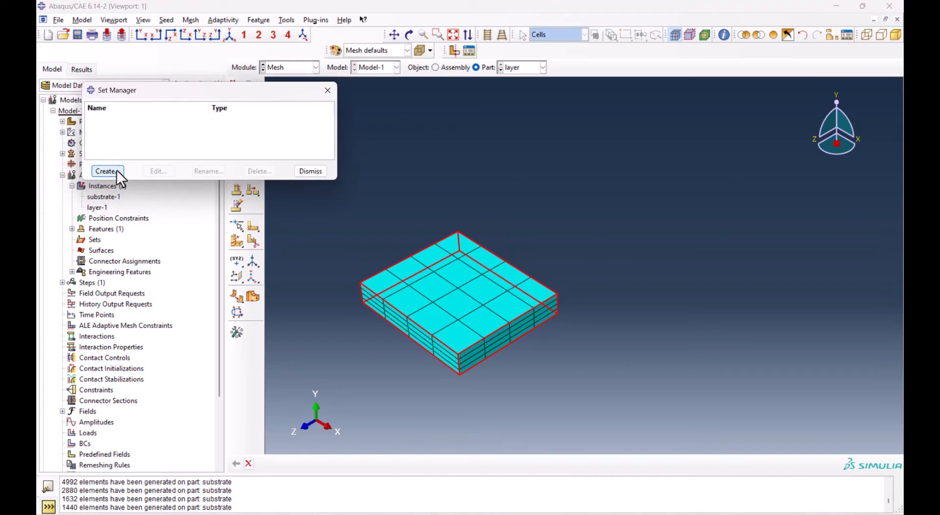
click(116, 169)
click(134, 159)
click(69, 215)
drag(362, 231, 580, 403)
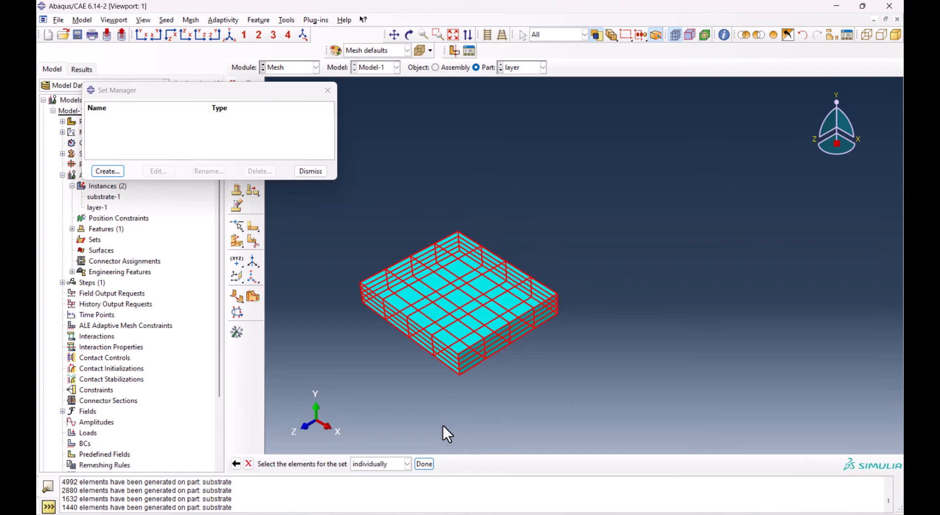
middle_click(679, 280)
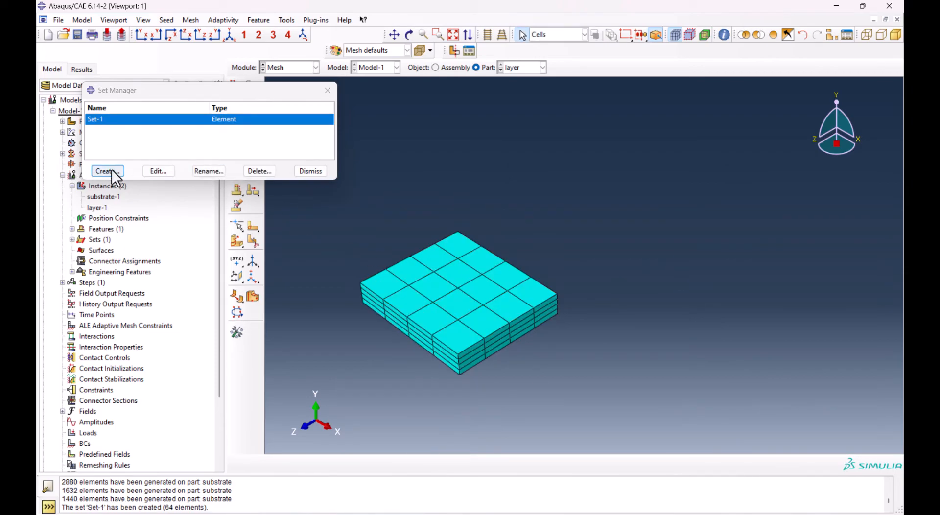
Restore the display of the whole layer and check which elements Set-1, Set-2, Set-3 and Set-4 contain
click(775, 34)
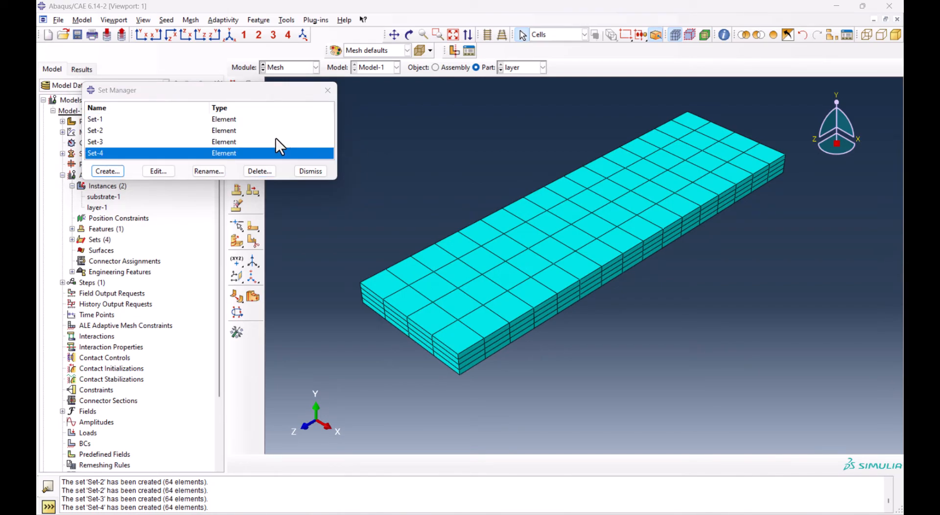
double_click(119, 119)
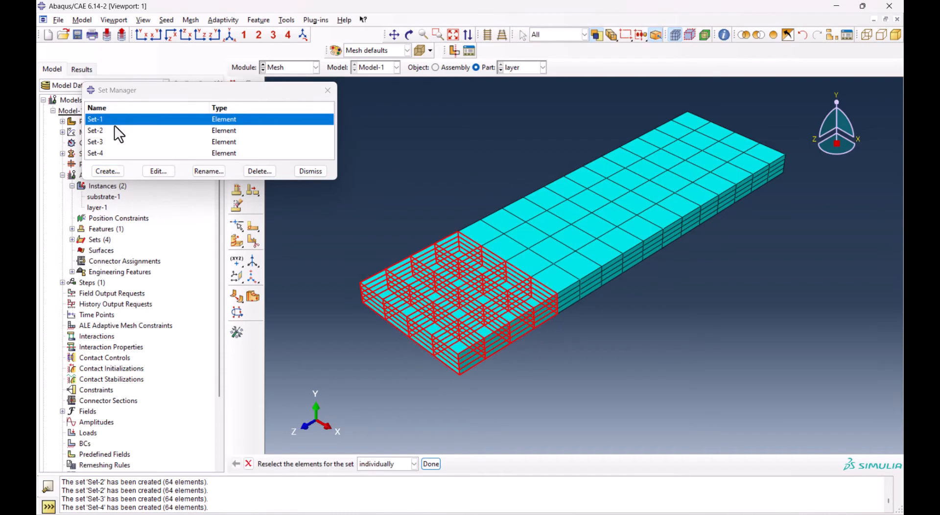
double_click(109, 130)
double_click(107, 142)
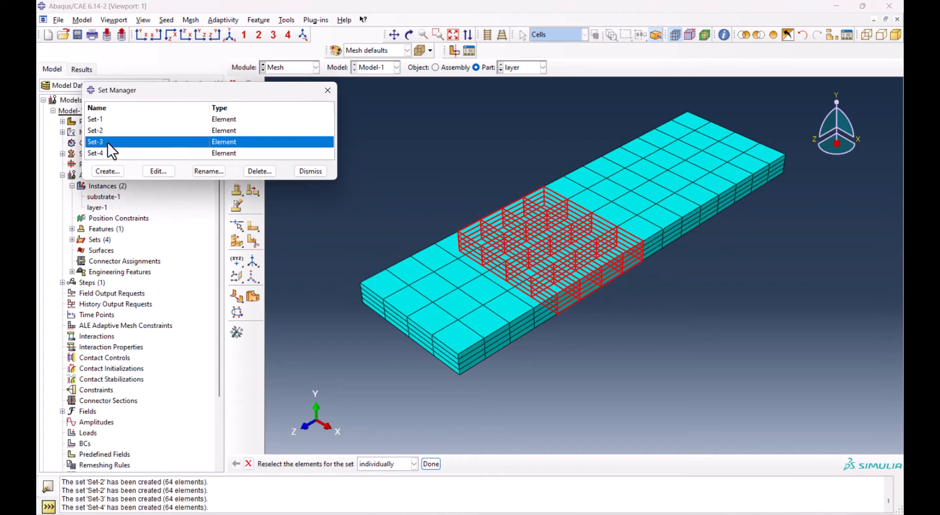
double_click(107, 154)
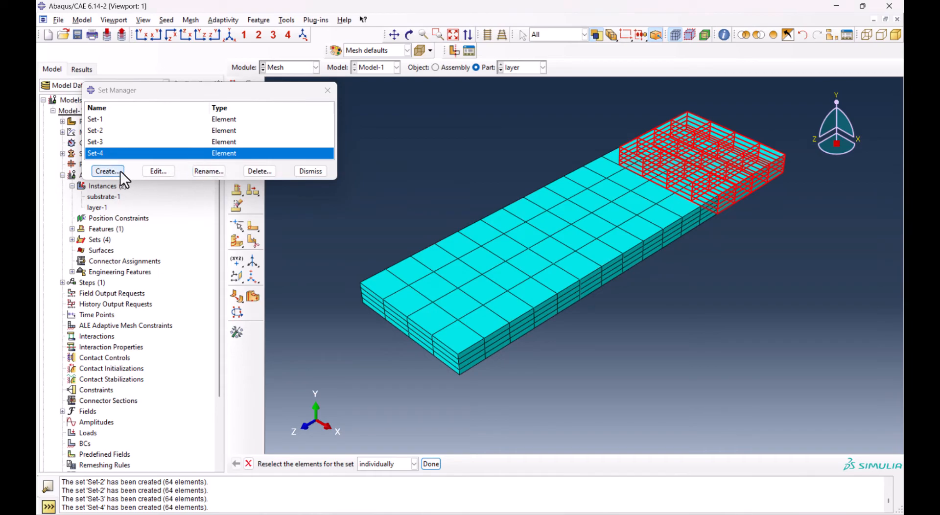
Create an element set named layer from all elements of the layer part, and highlight it to check its contents
click(119, 170)
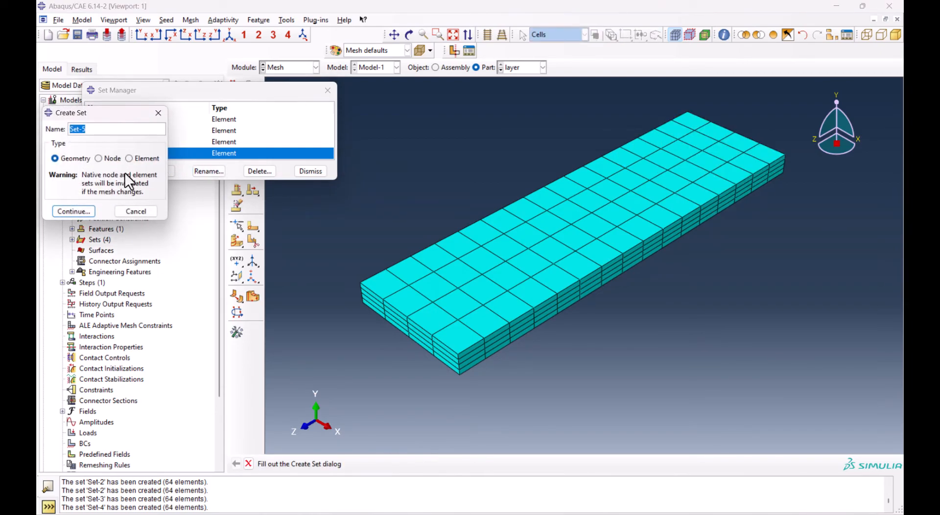
text(layer)
click(130, 158)
click(69, 210)
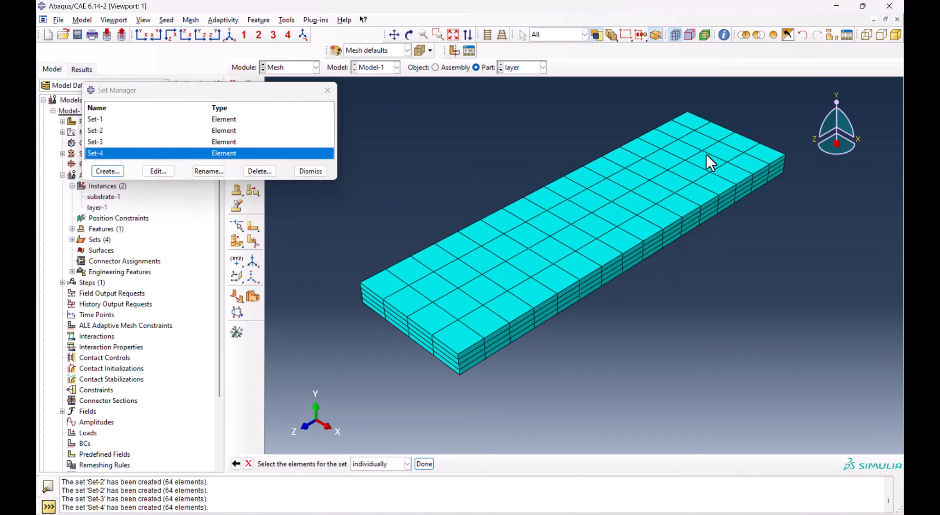
drag(783, 104, 331, 392)
click(424, 464)
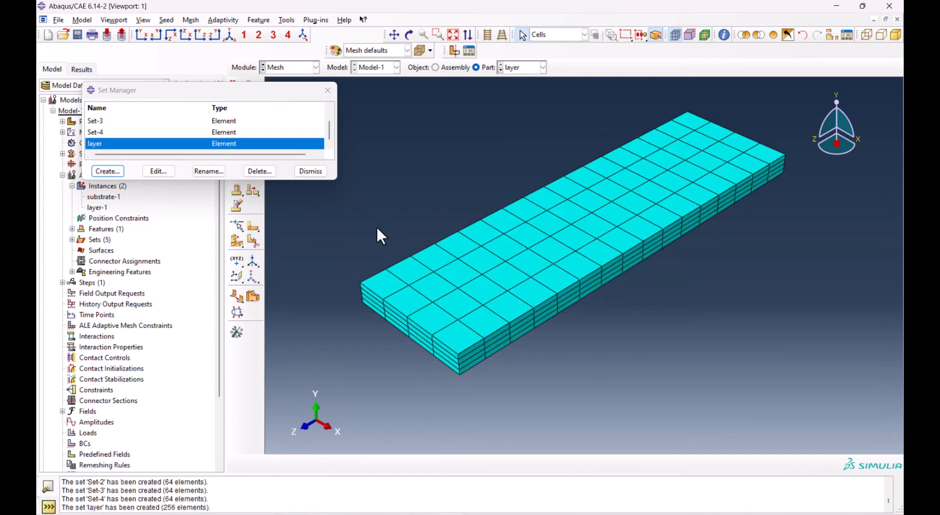
double_click(149, 146)
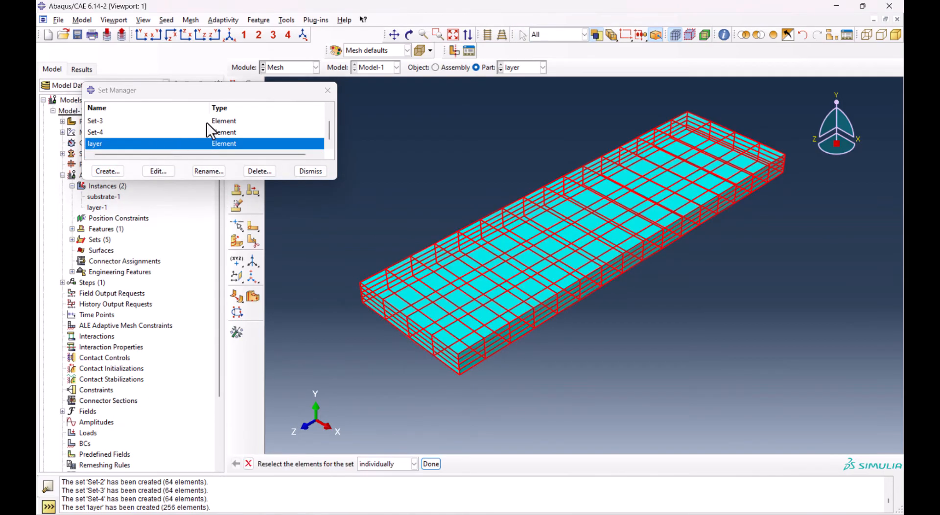
In the Step module, create a transient heat transfer step named death after Initial with a time period of 0.1
click(316, 67)
click(288, 112)
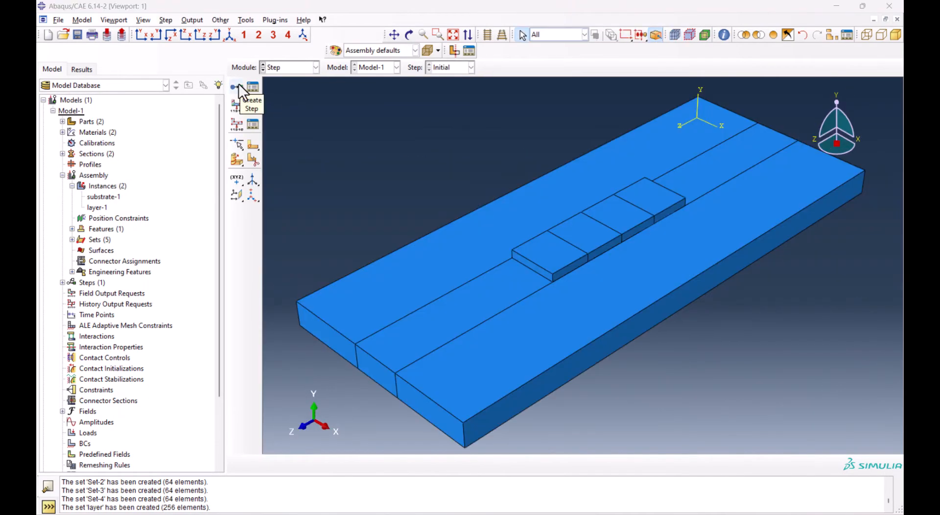
click(238, 85)
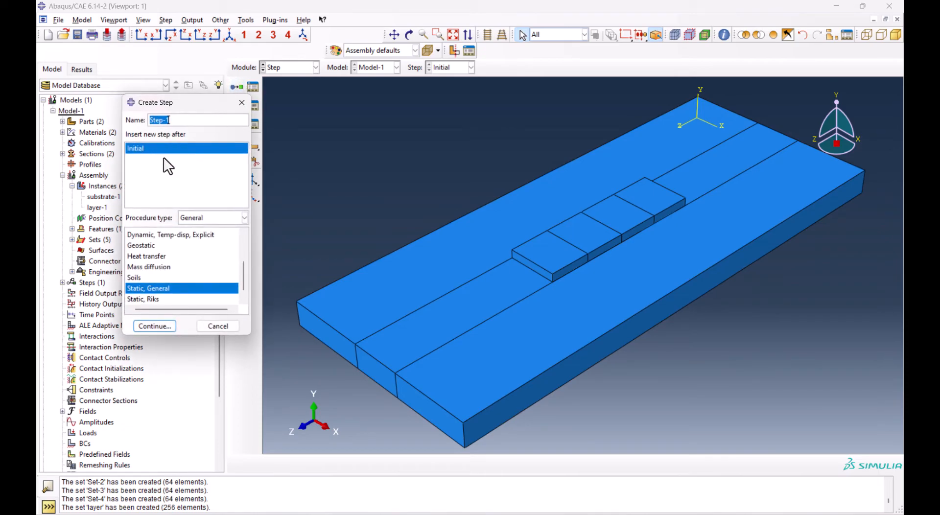
text(death)
scroll(178, 255, up, 2)
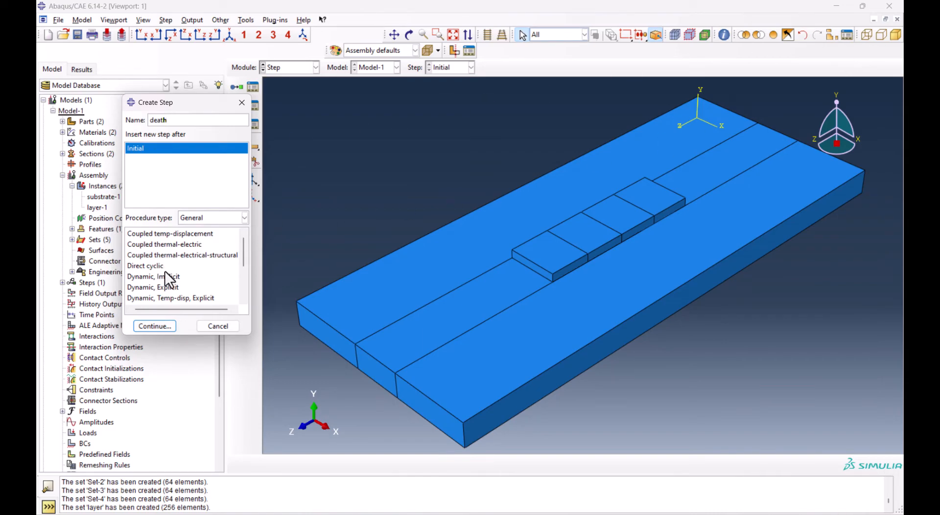
scroll(162, 280, down, 2)
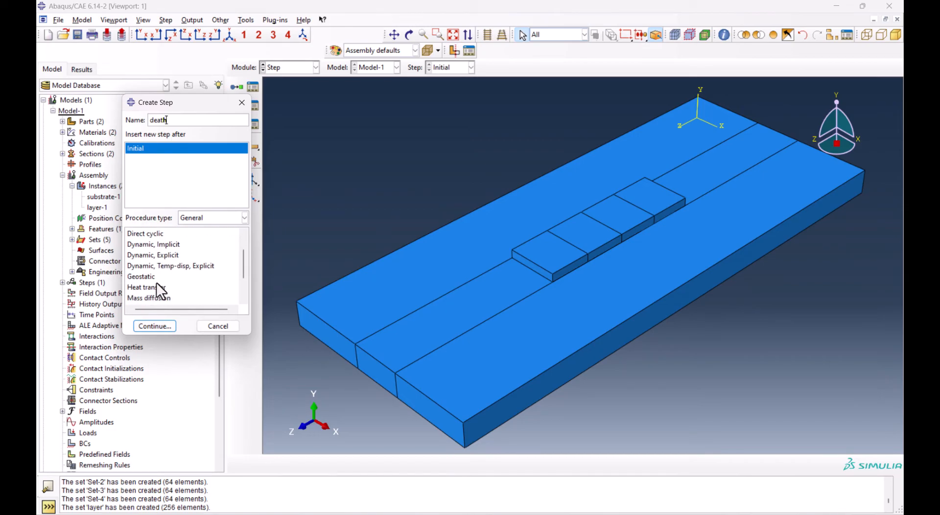
click(153, 289)
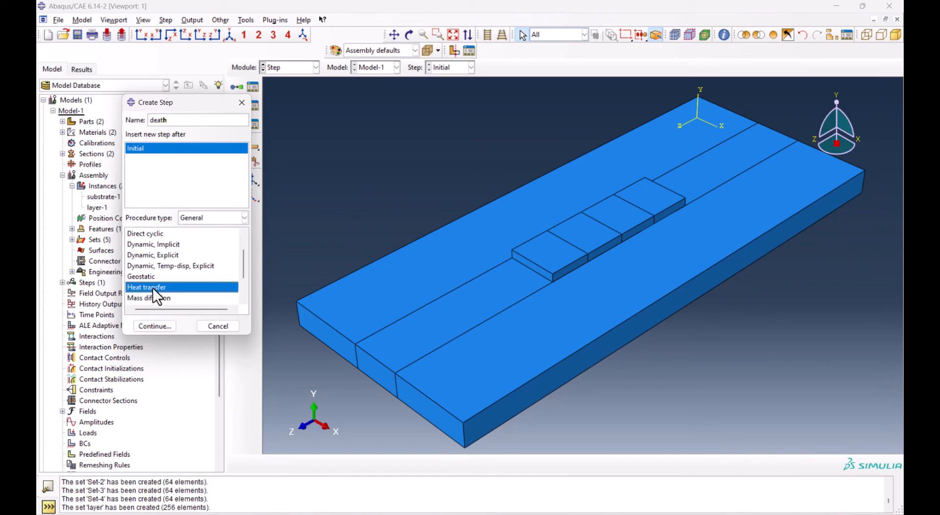
click(164, 324)
double_click(108, 187)
text(0.1)
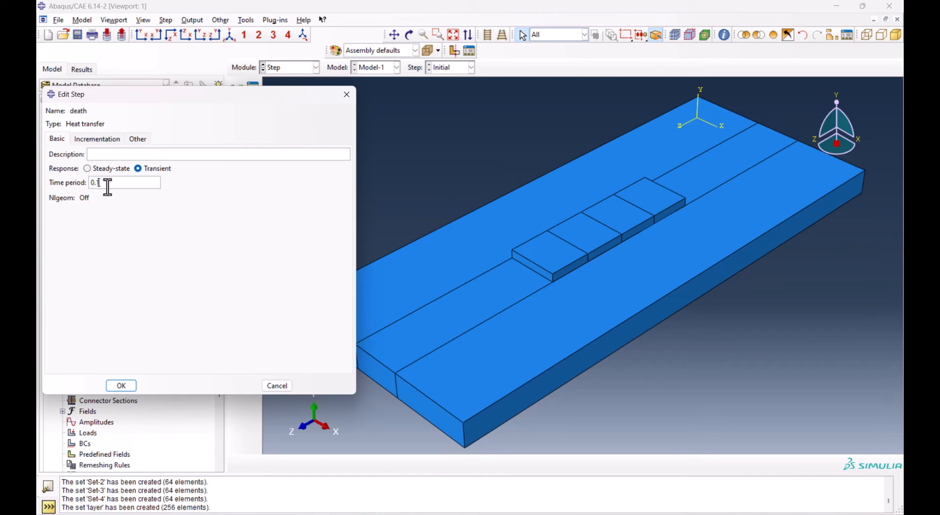
Set the death step's initial increment to 0.01, minimum increment to 1e-20 and maximum allowable temperature change per increment to 350
click(96, 139)
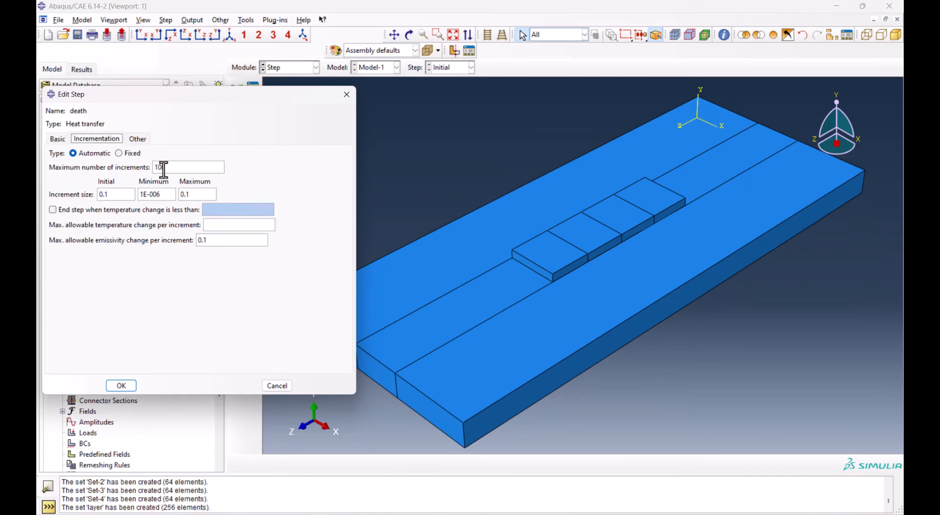
click(105, 195)
text(0)
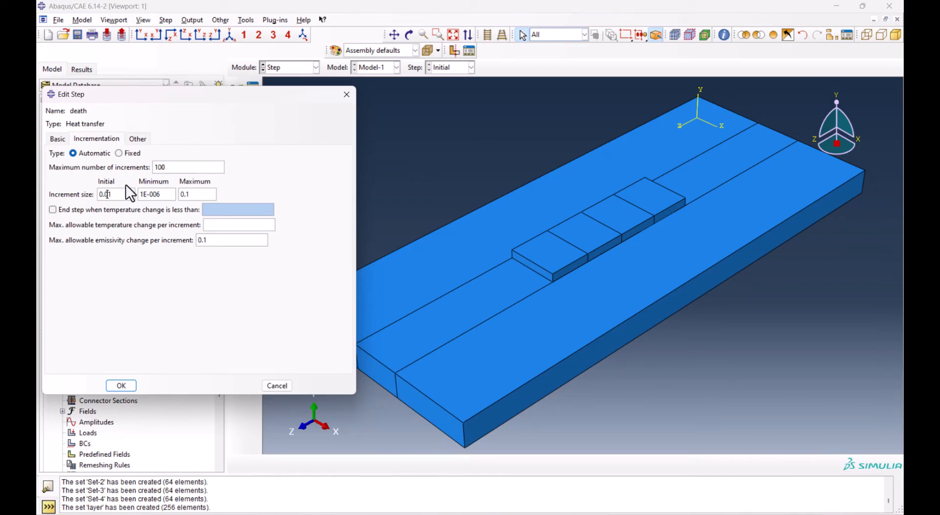
click(161, 194)
key(BackSpace)
key(BackSpace)
text(20)
click(190, 194)
click(213, 225)
text(350)
click(130, 385)
Start a new heat transfer step after death with a transient response and a time period of 5
click(253, 91)
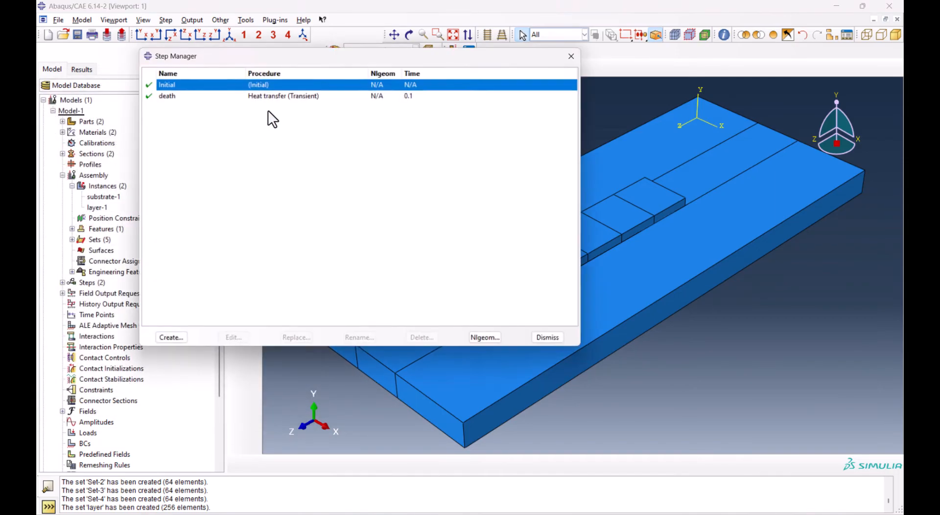
click(224, 96)
click(173, 340)
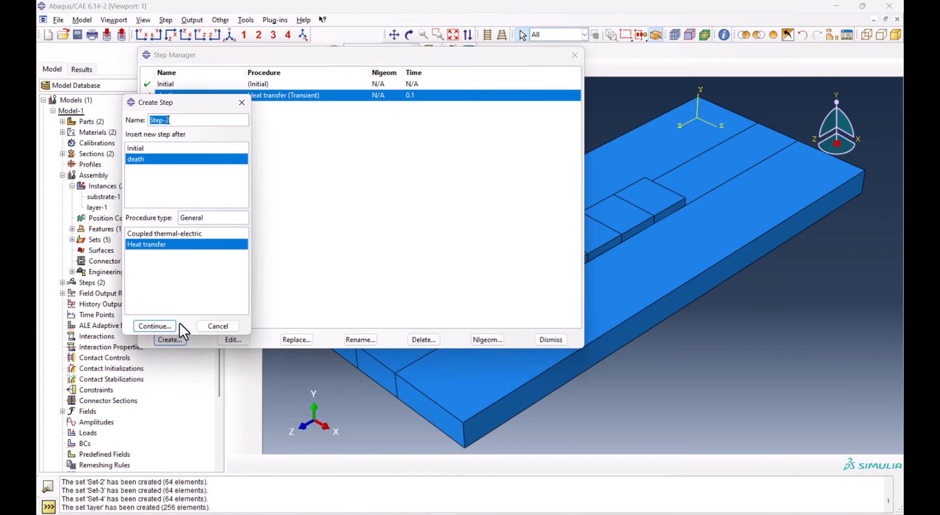
click(156, 324)
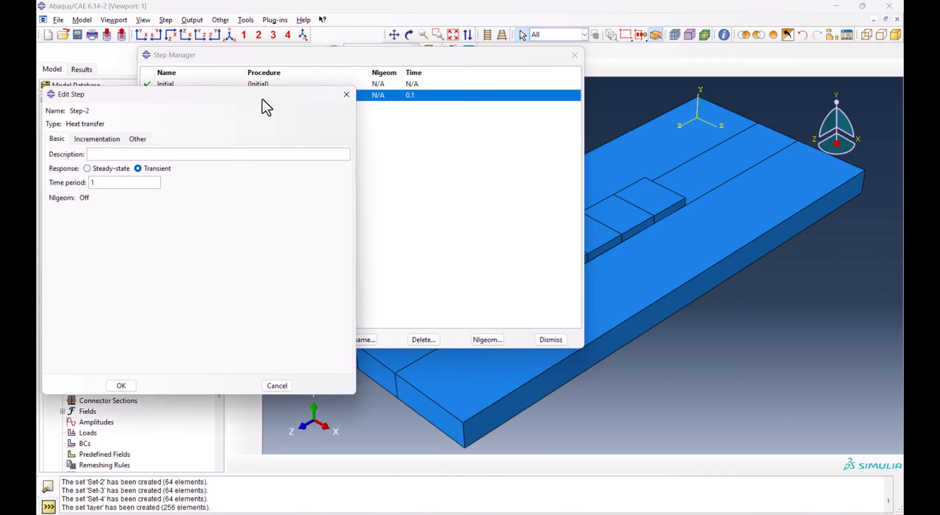
Set the new heat transfer step's increment sizes to 0.01 initial, 1e-20 minimum and 2.5 maximum
click(105, 139)
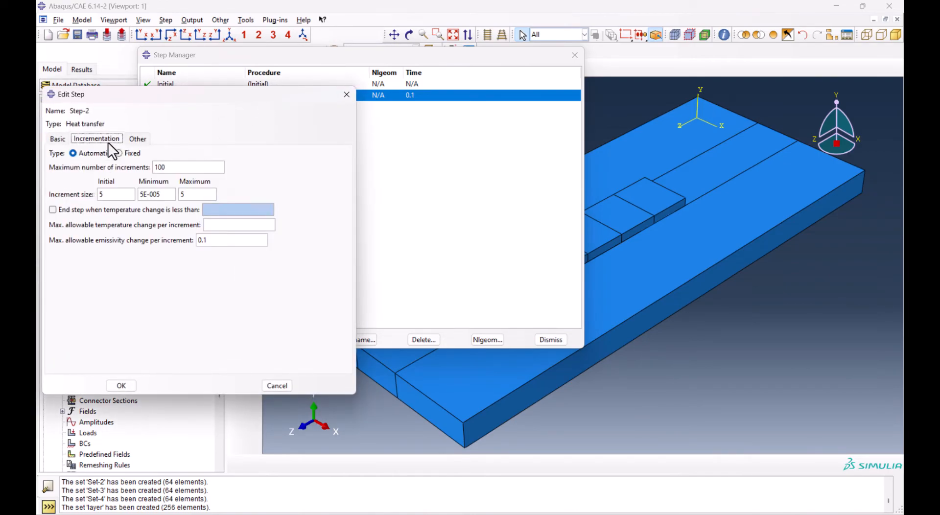
text(0.01)
triple_click(152, 194)
text(1e-20)
double_click(182, 194)
text(2.5)
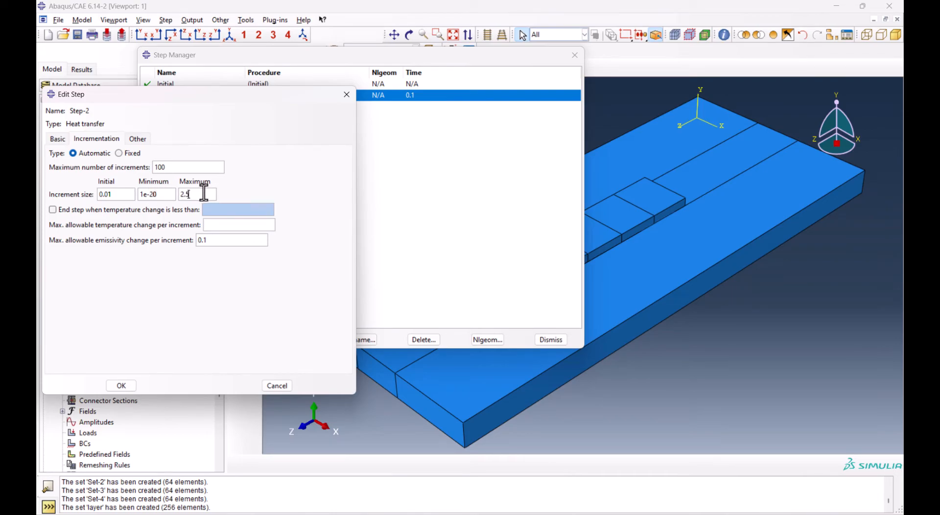
Set Step-2's maximum allowable temperature change to 350 and maximum number of increments to 1000, and finish the step definition
click(59, 140)
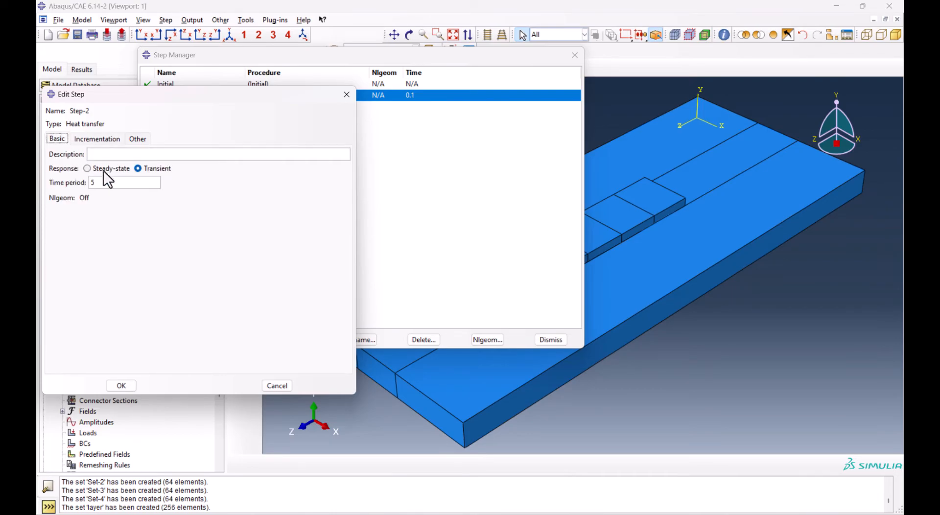
click(106, 138)
click(215, 225)
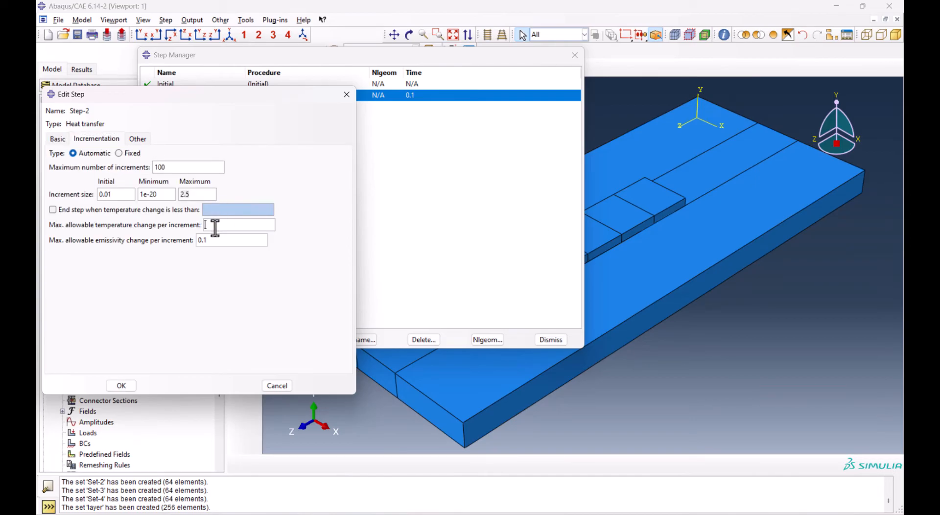
text(350)
click(184, 167)
text(0)
click(122, 386)
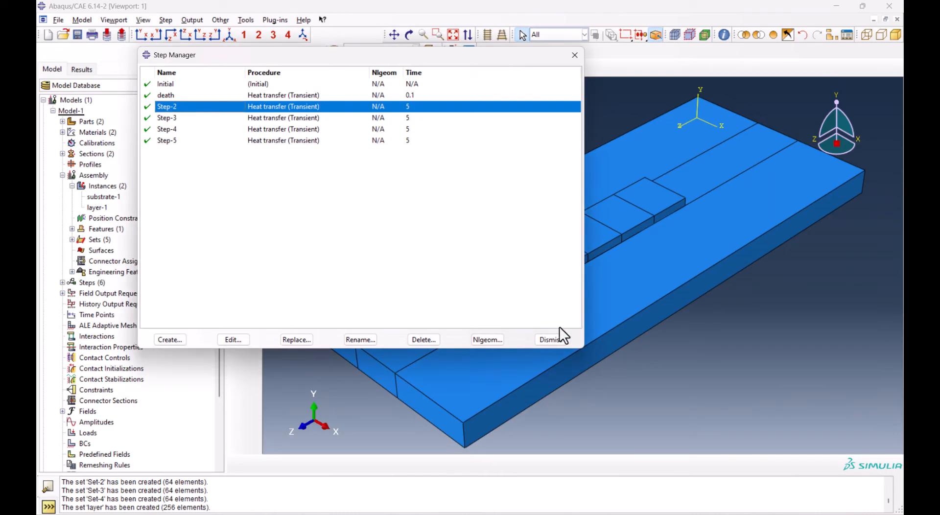
click(550, 341)
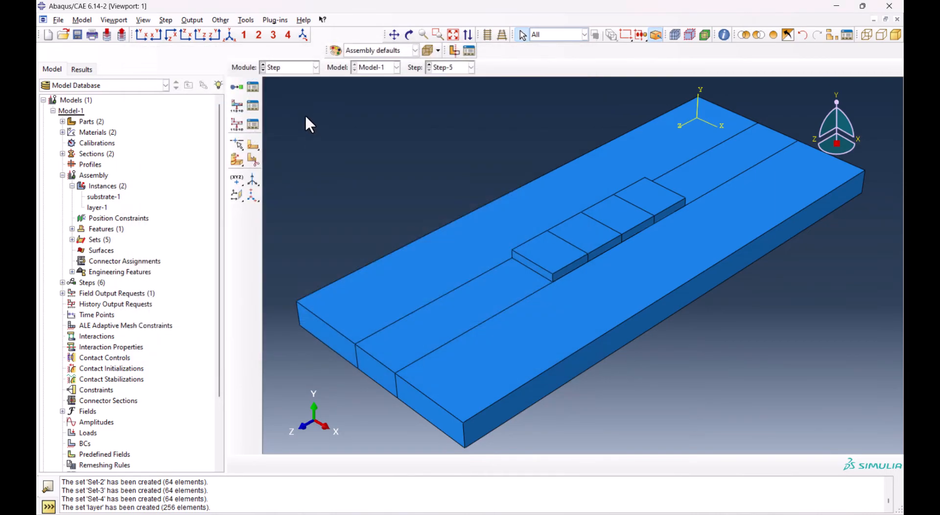
Switch to the Interaction module and start a Model change interaction in the death step
click(300, 69)
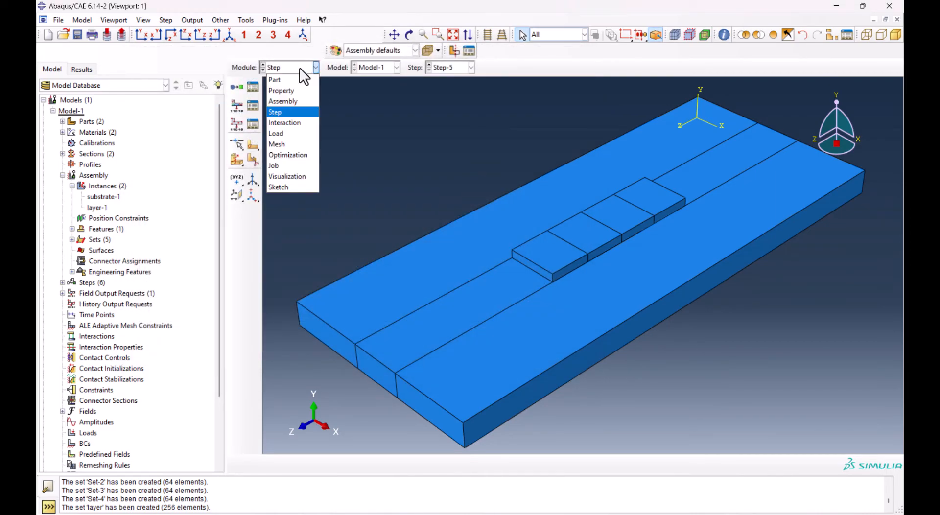
click(293, 122)
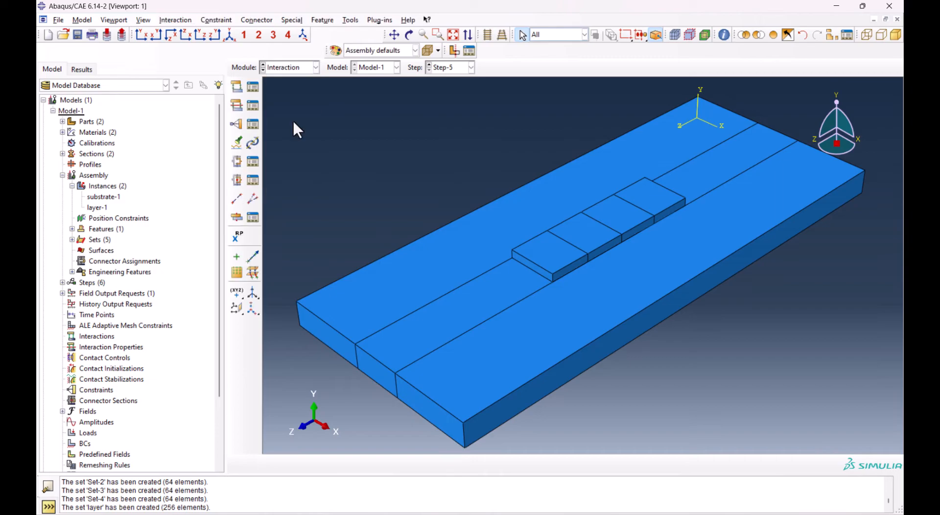
click(240, 90)
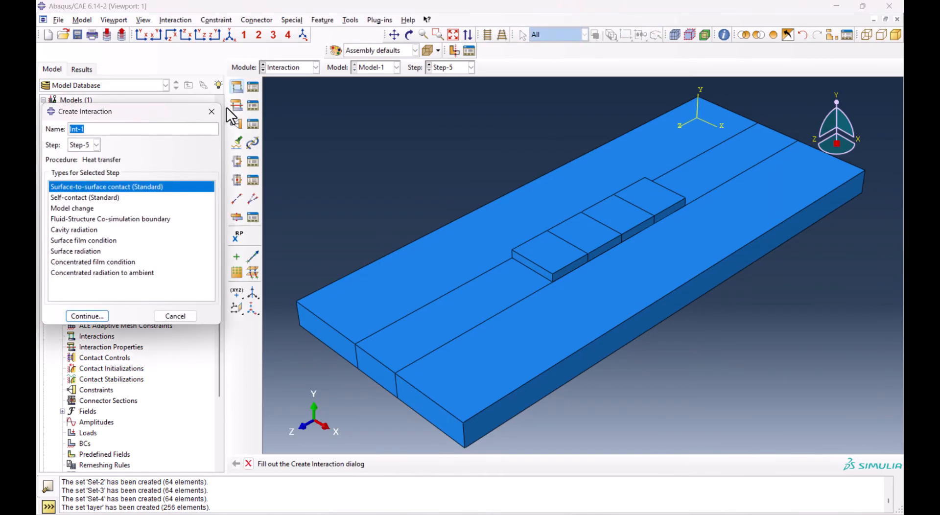
click(73, 208)
click(78, 145)
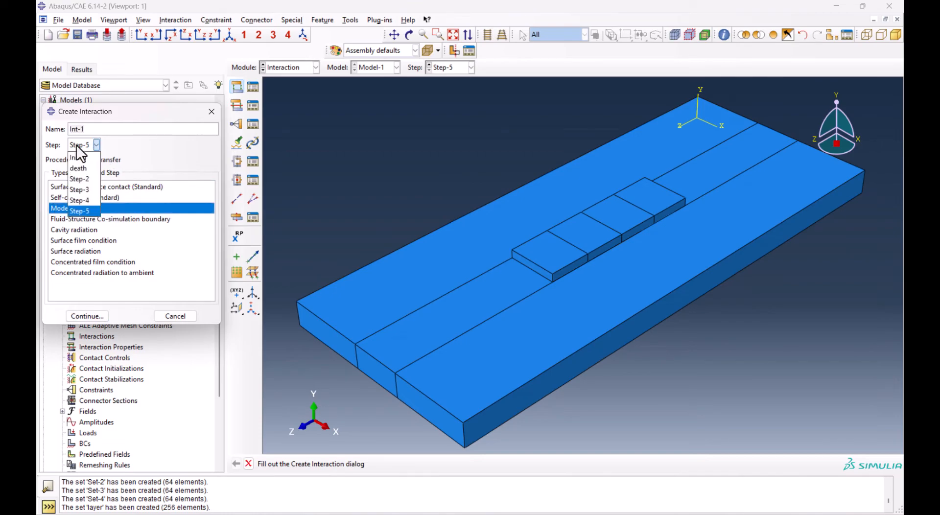
click(84, 167)
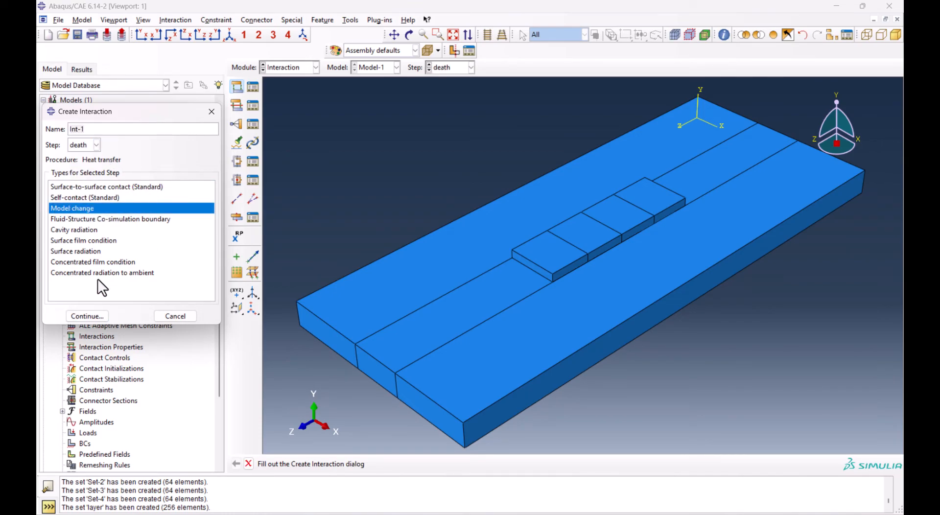
click(83, 315)
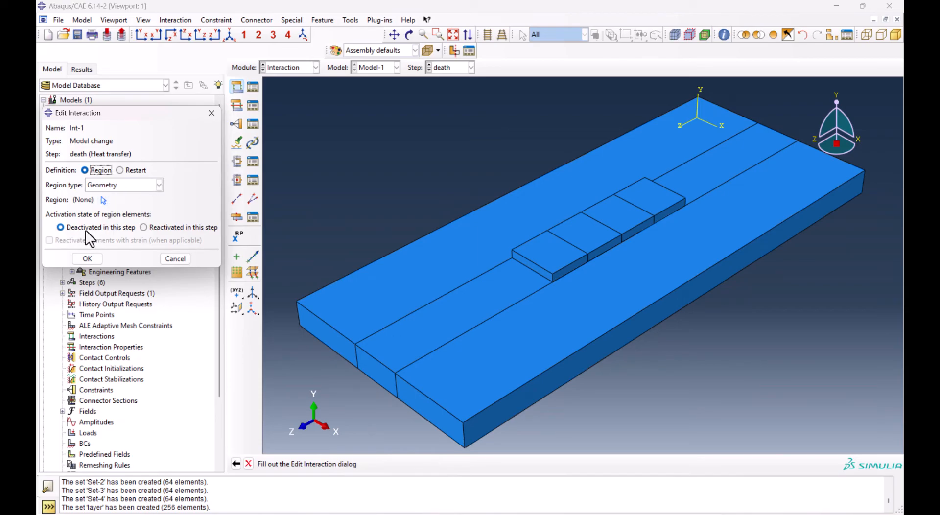
Define the interaction's region as the element set layer-1.layer and keep it deactivated in the death step
click(139, 186)
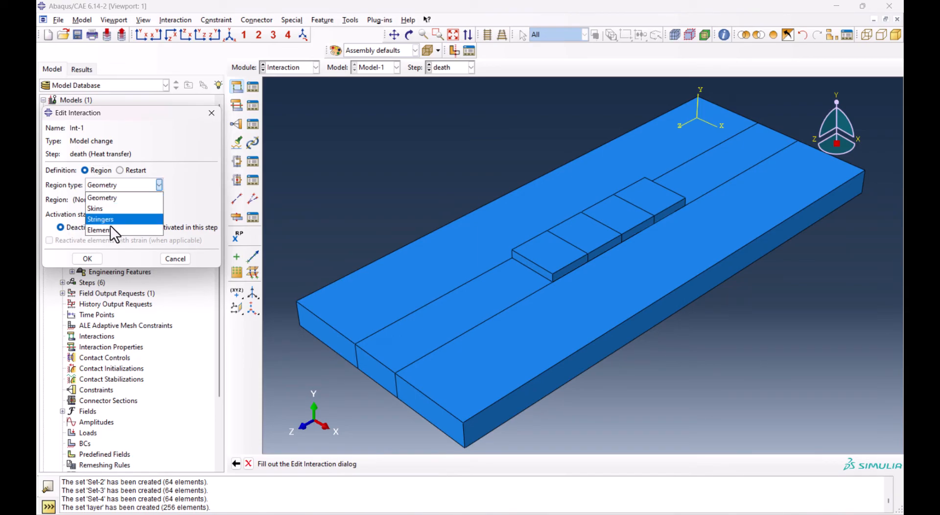
click(108, 230)
click(107, 198)
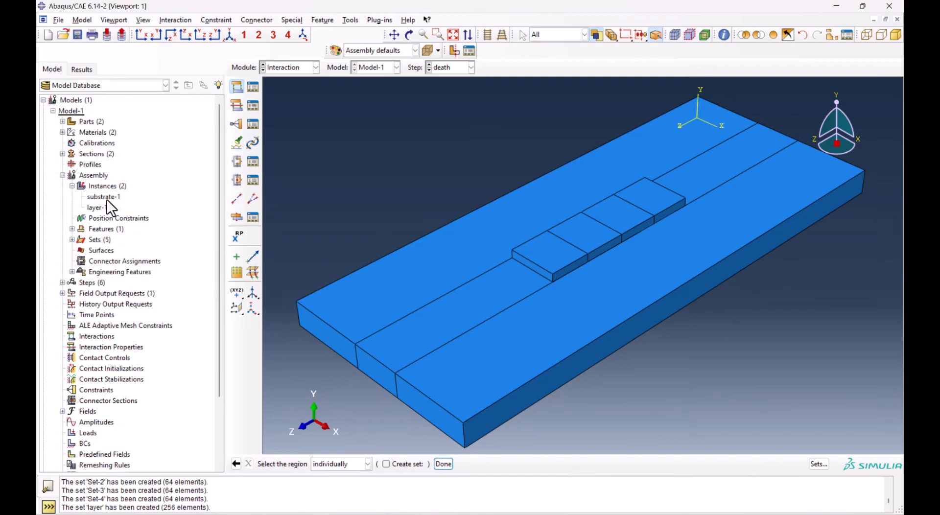
click(818, 465)
click(78, 243)
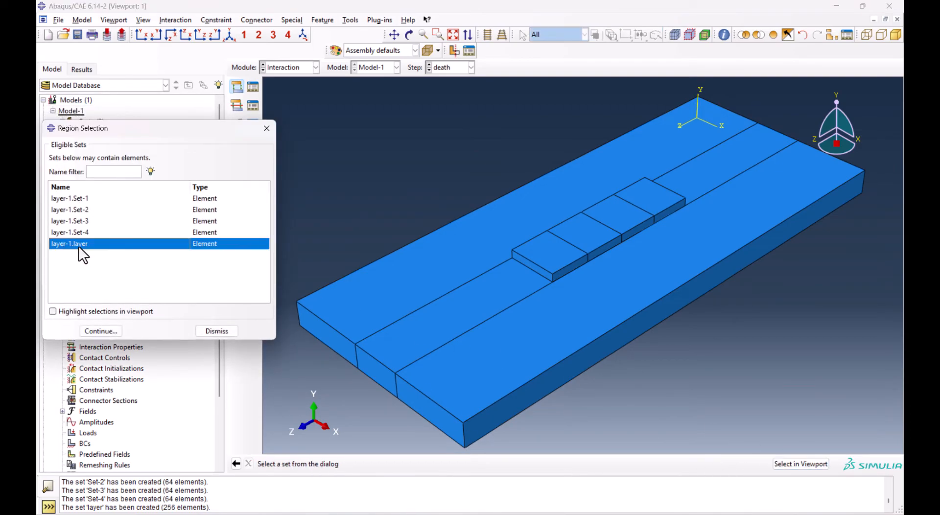
click(102, 331)
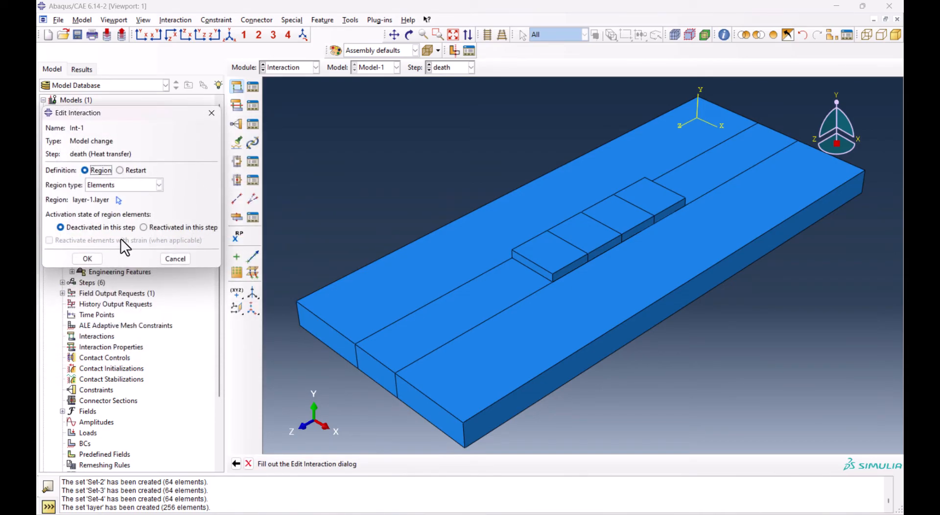
click(87, 258)
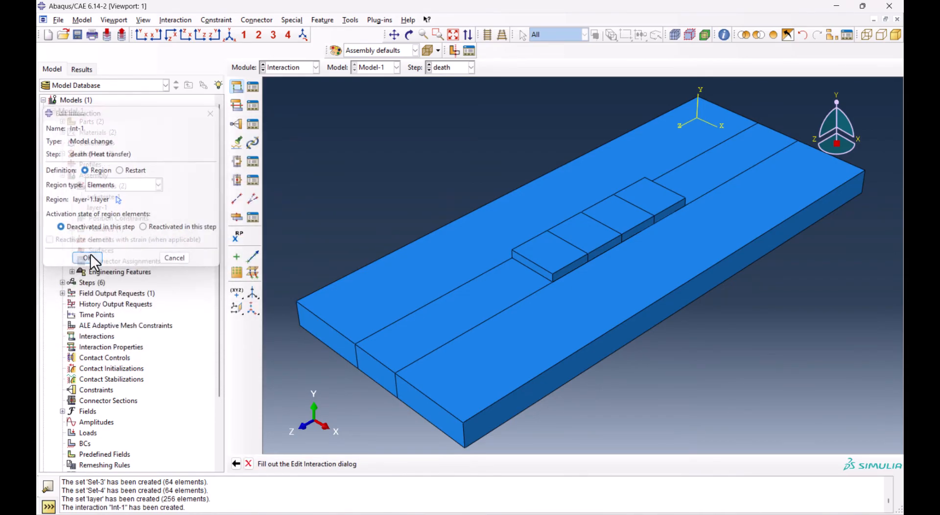
Start another Model change interaction in Step-2 from the Interaction Manager
click(254, 89)
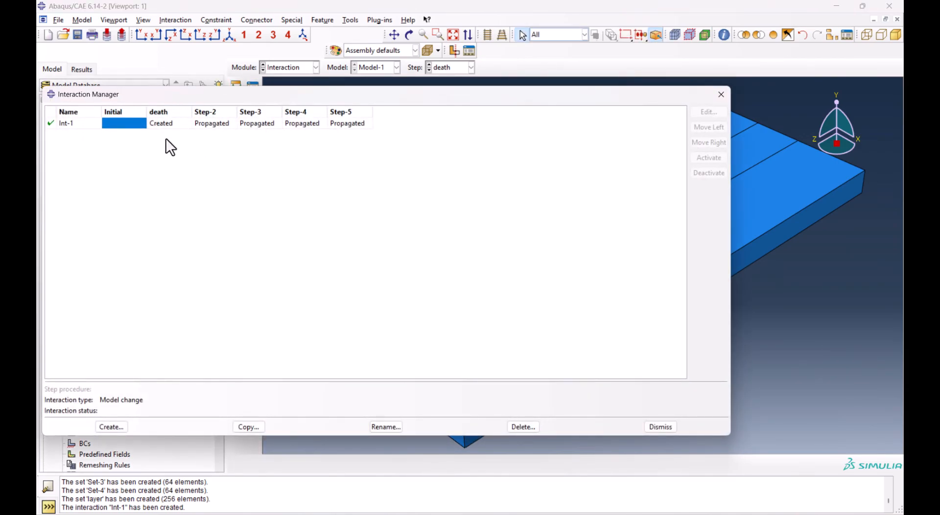
click(110, 427)
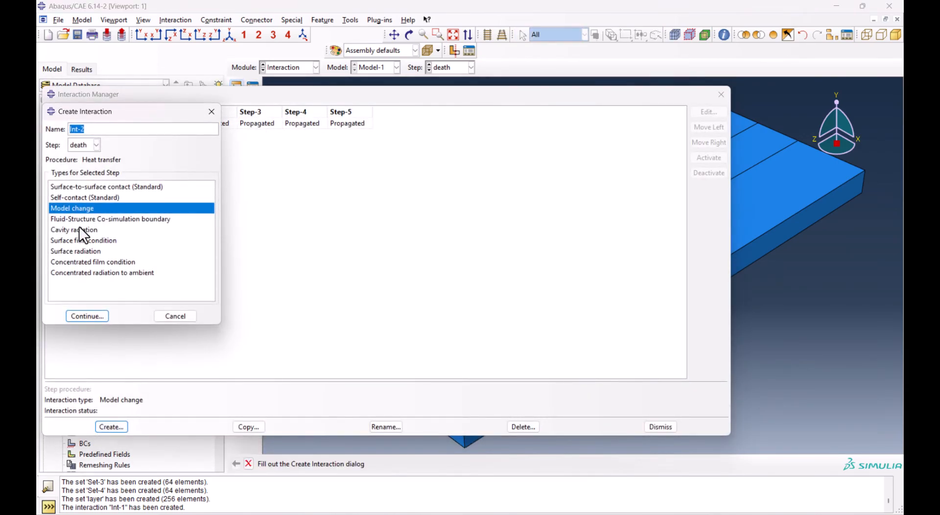
click(96, 145)
click(83, 176)
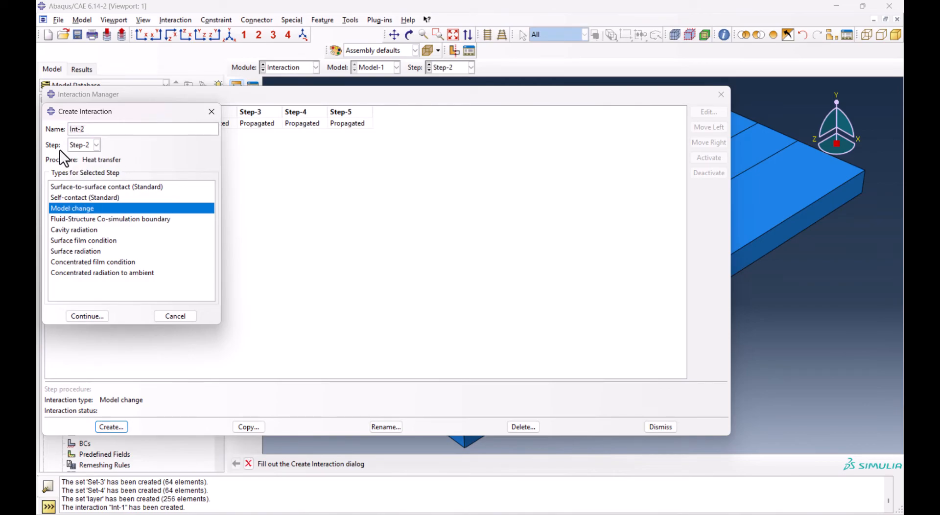
click(89, 316)
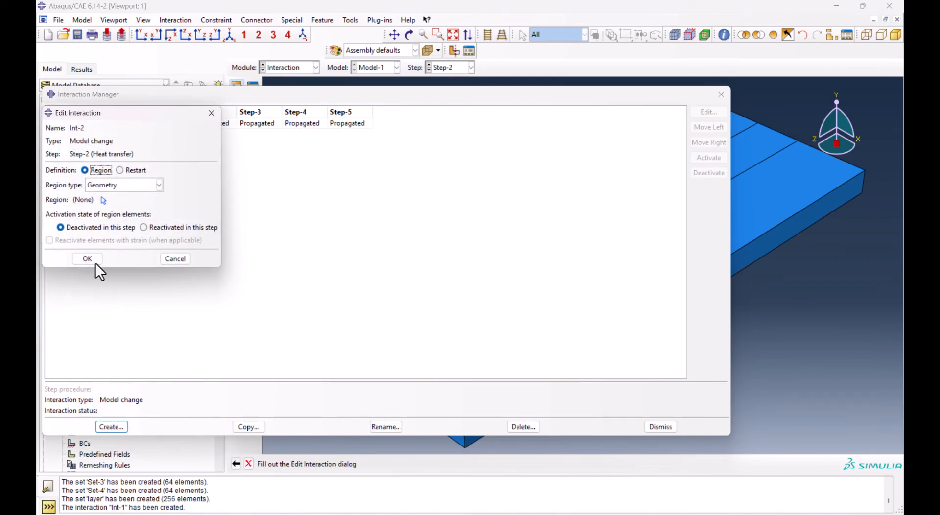
Assign the element set layer-1.Set-1 as the new interaction's region and set it to be reactivated in Step-2
click(113, 187)
click(104, 227)
click(104, 201)
click(75, 201)
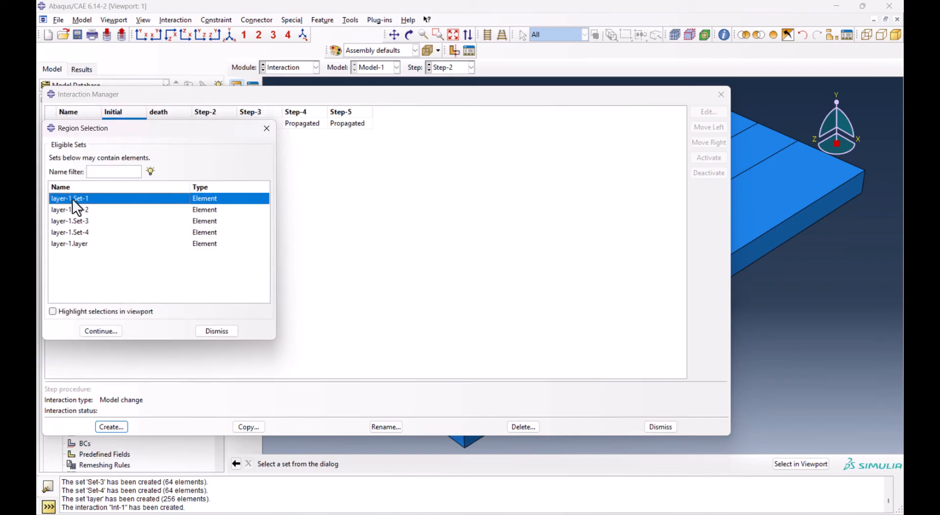
click(102, 331)
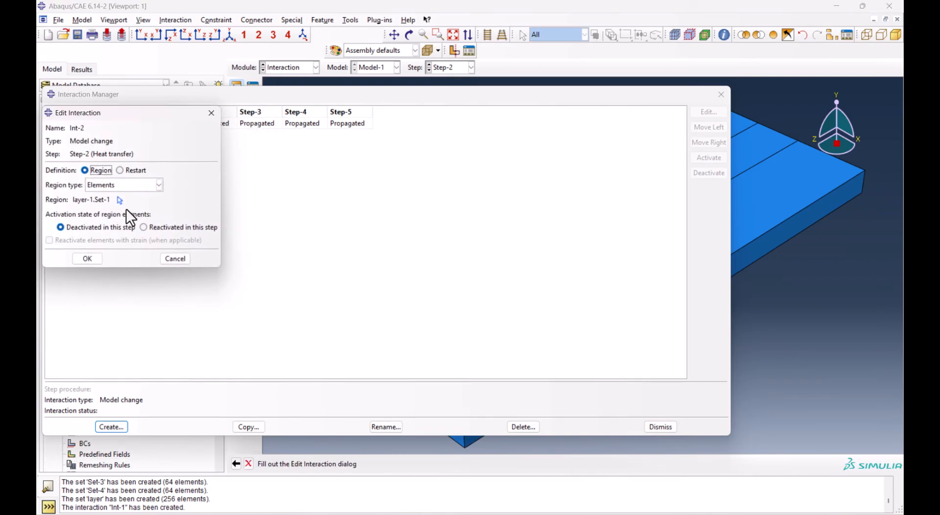
click(144, 228)
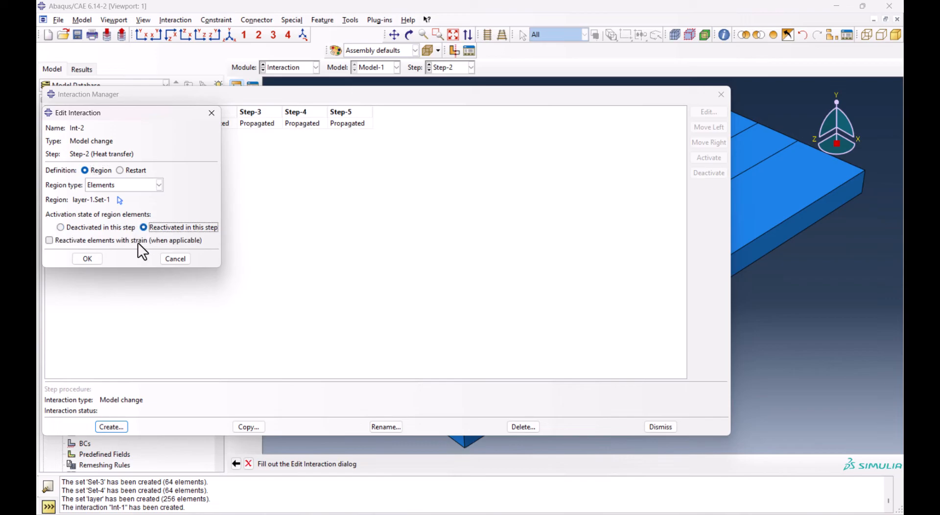
click(89, 260)
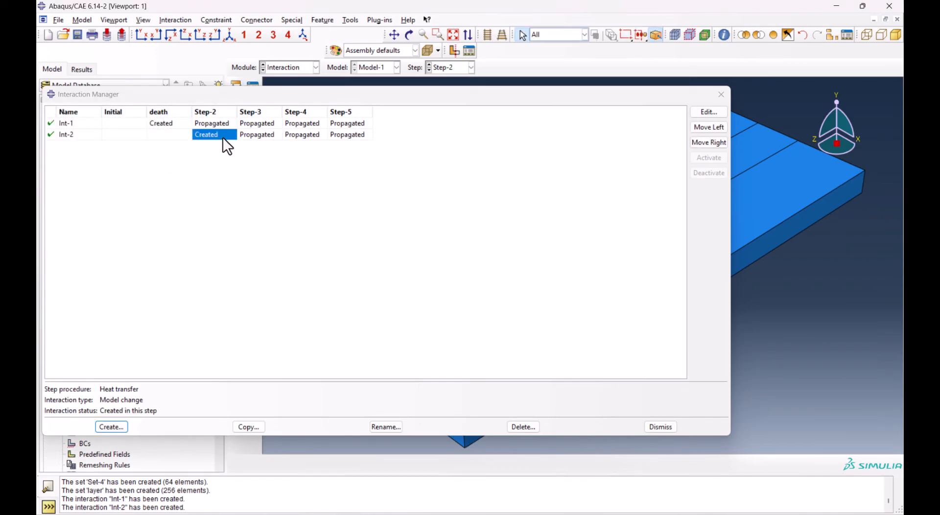
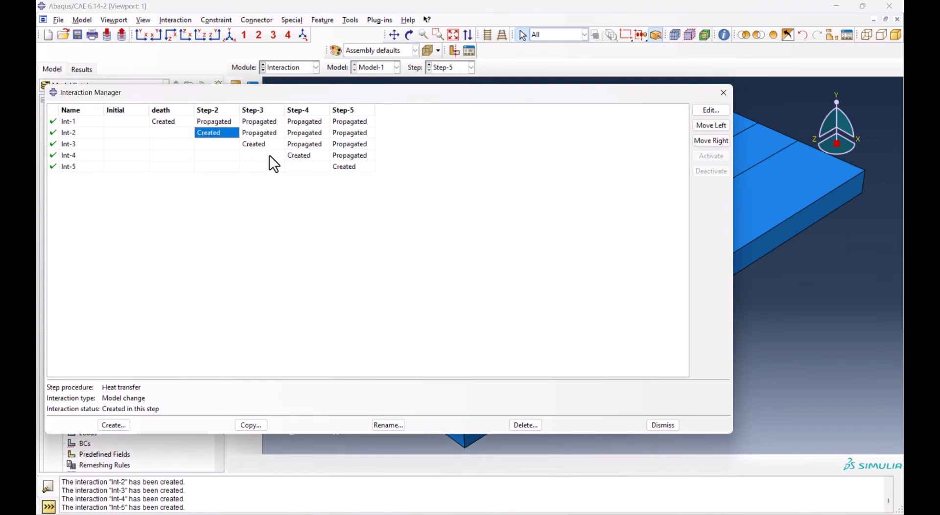
Review the layer regions assigned to the Model change interactions in Step-2 through Step-5
drag(339, 93, 481, 345)
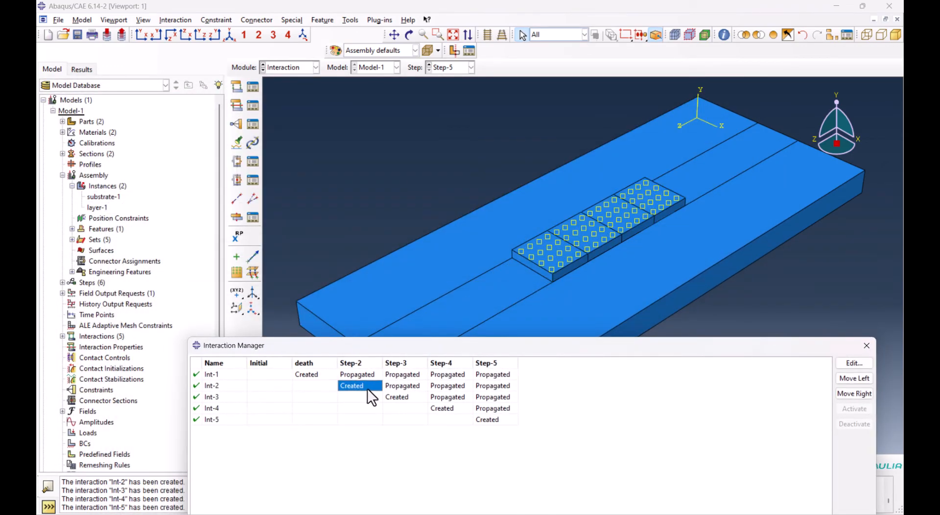
double_click(362, 387)
double_click(387, 398)
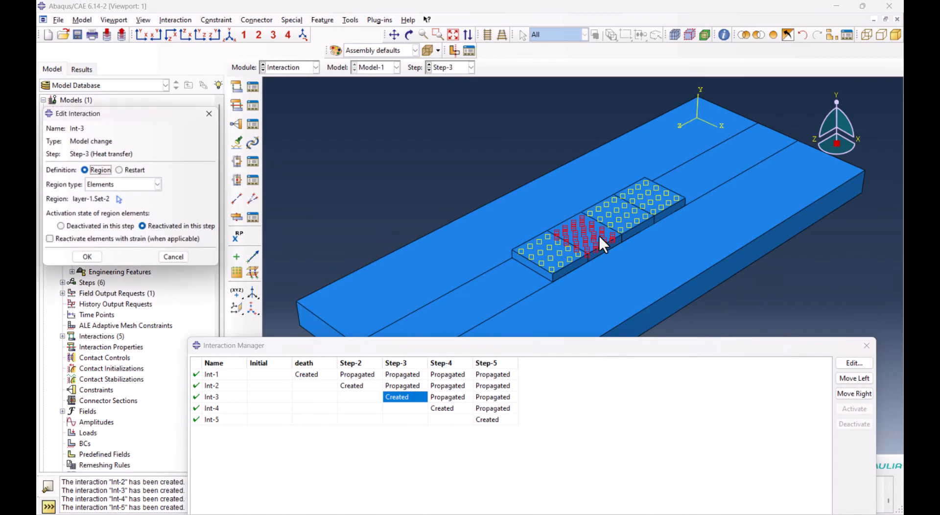
double_click(455, 408)
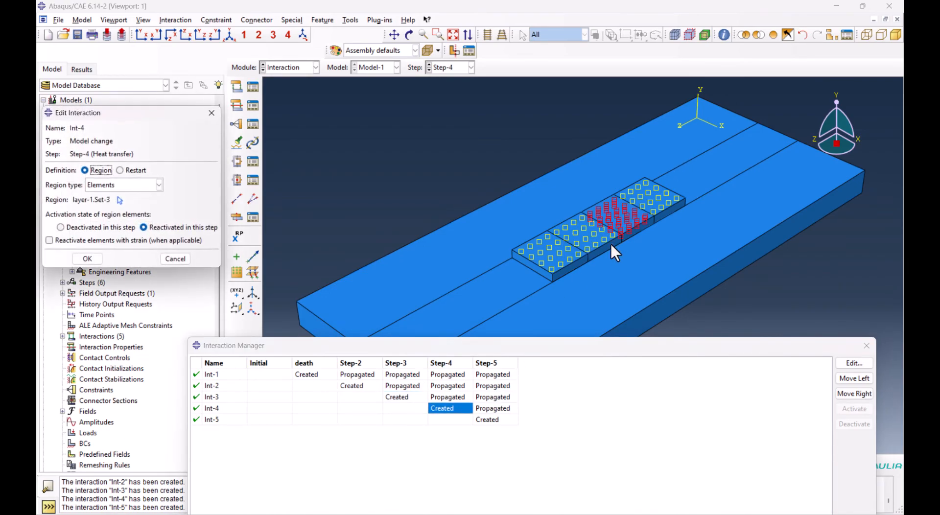
click(495, 419)
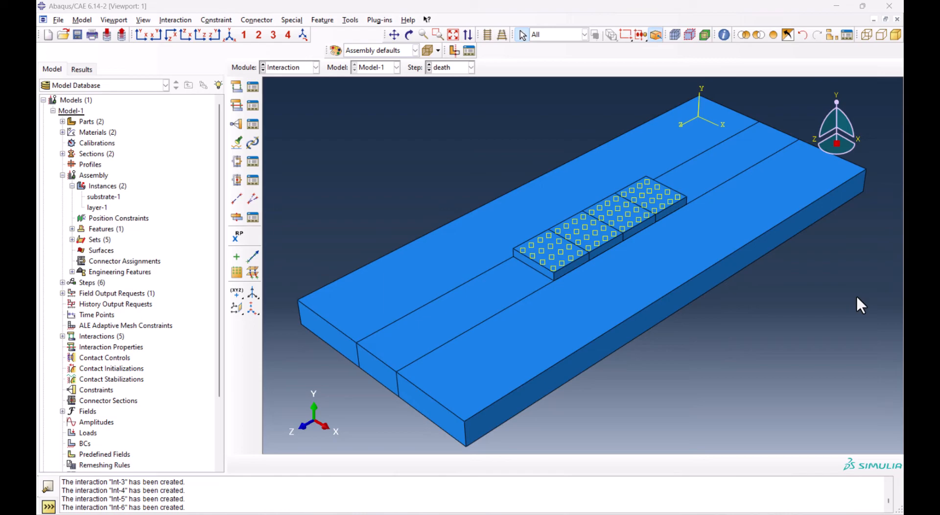
Limit selection to cells and hide the layer's four blocks so only the substrate is displayed
click(551, 37)
click(551, 58)
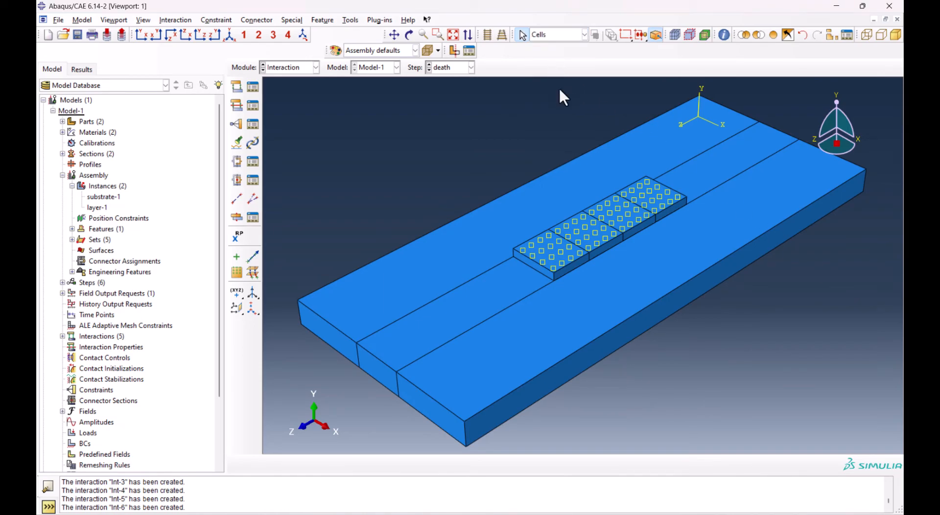
click(551, 253)
shift+click(583, 235)
shift+click(613, 207)
shift+click(639, 189)
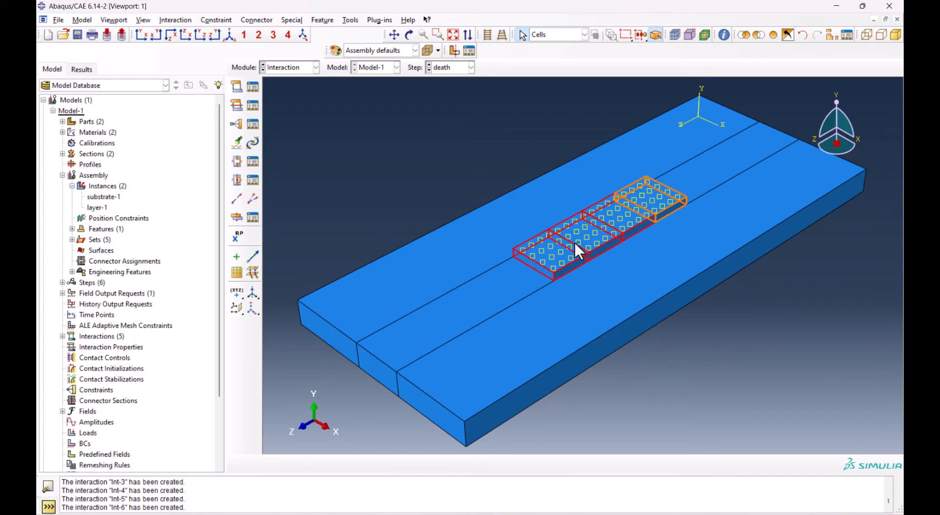
click(762, 35)
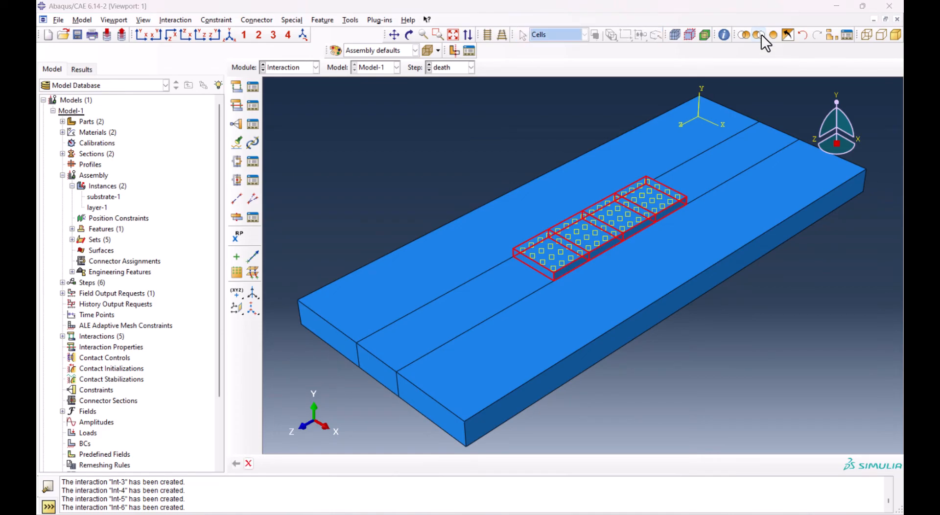
Start a Surface film condition interaction named SURFACEFILMsteel in the death step
click(238, 91)
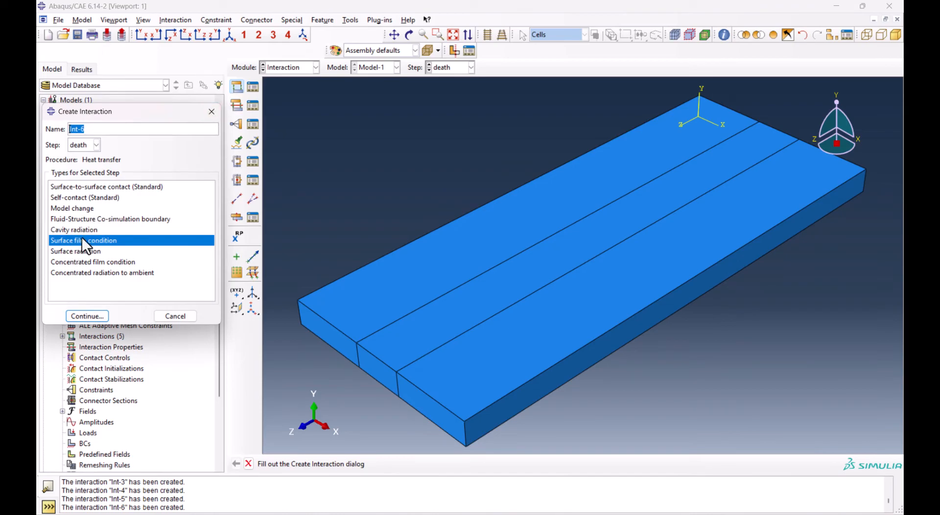
click(81, 146)
click(81, 167)
click(92, 129)
triple_click(92, 128)
key(BackSpace)
text(SURFACEFILM)
text(dead)
click(92, 316)
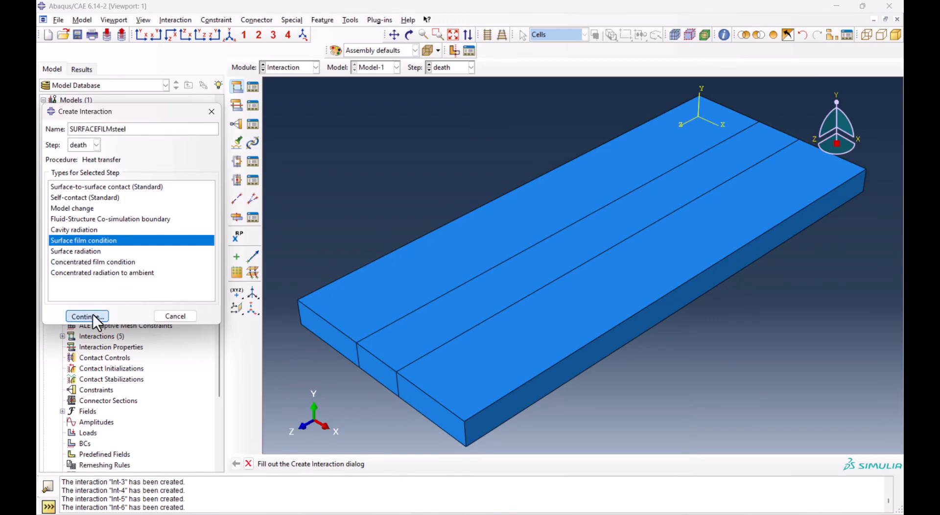
Select all outer faces of the substrate, including its underside, as the film condition's surface
drag(394, 151, 802, 436)
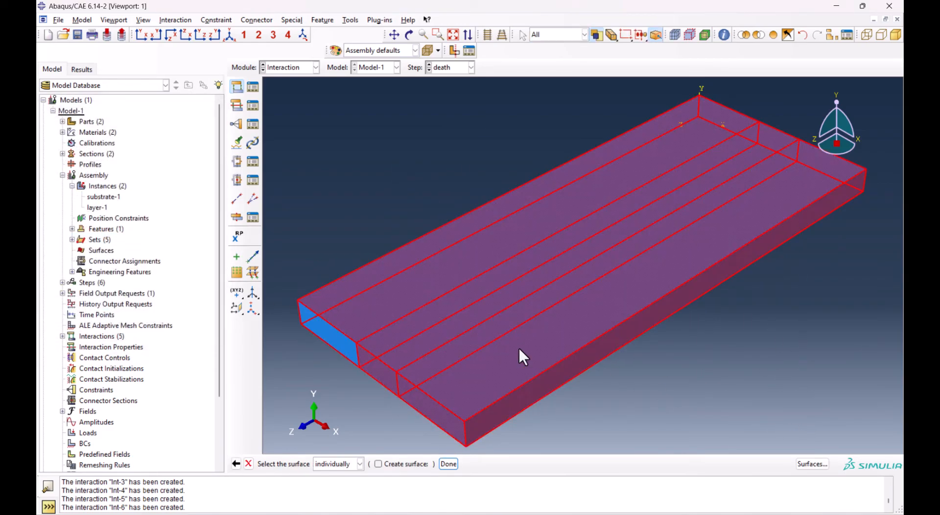
drag(303, 85, 815, 424)
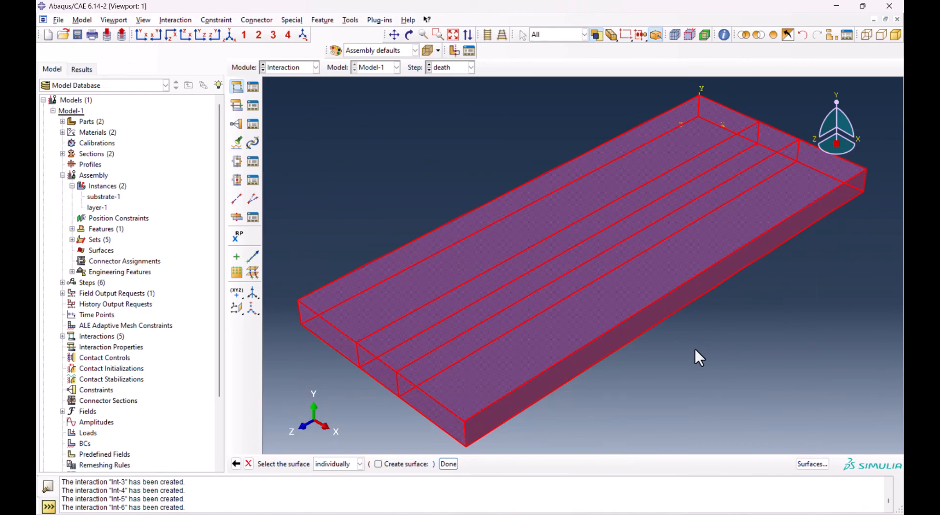
click(409, 35)
drag(760, 297, 566, 178)
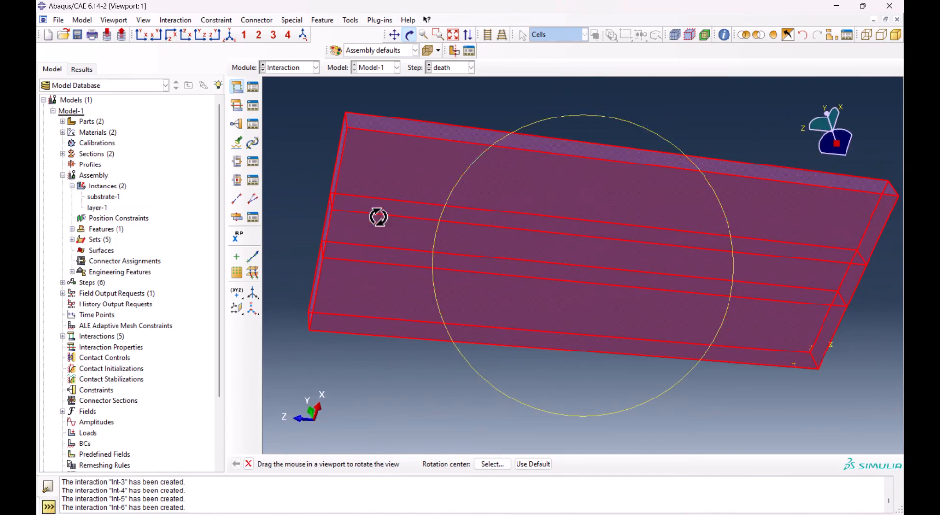
key(Escape)
click(466, 174)
shift+click(484, 260)
shift+click(487, 277)
ctrl+alt+drag(557, 111, 466, 183)
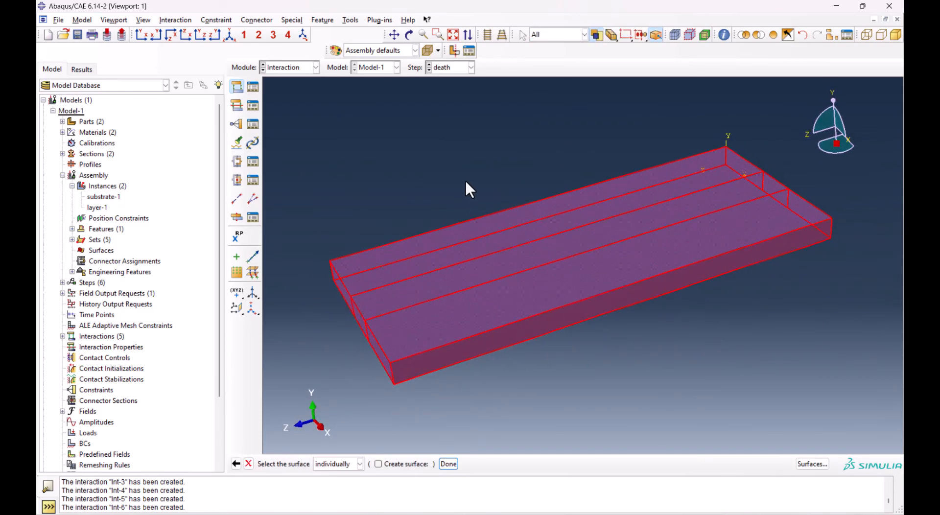
Accept the picked substrate surface and complete the steel film condition with a sink temperature of 25
click(447, 465)
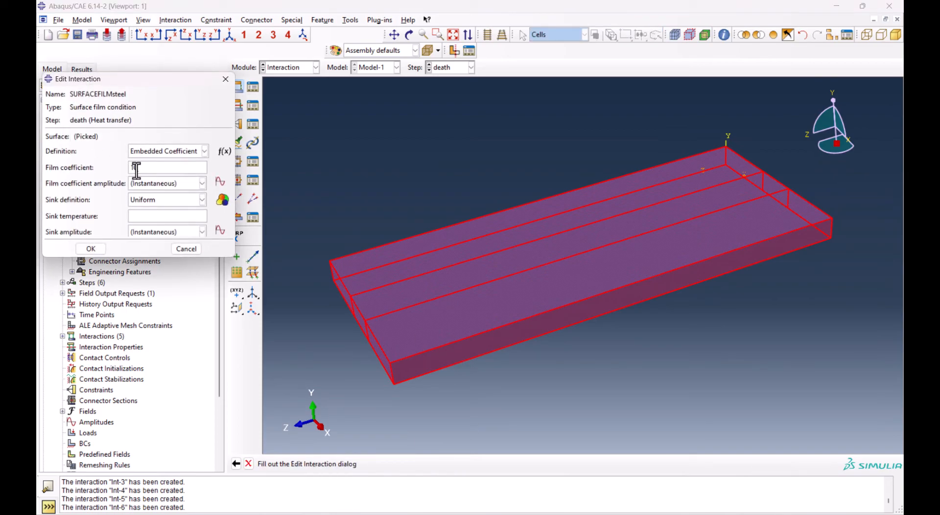
text(25)
click(93, 246)
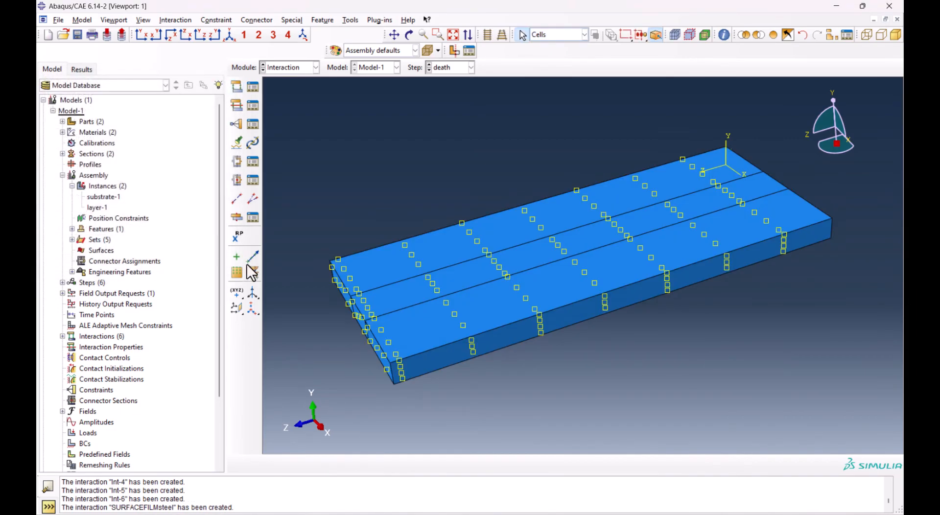
Restore the full assembly display and hide the substrate cells so only the layer is displayed
click(774, 34)
drag(678, 146, 731, 285)
click(760, 36)
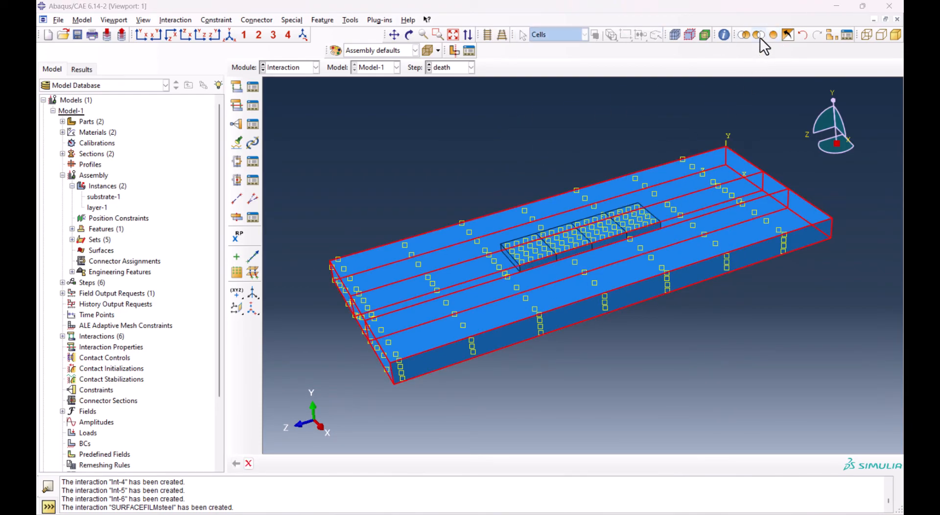
Create a Surface film condition on all layer faces in the death step with film coefficient 242 and sink temperature 25
click(234, 87)
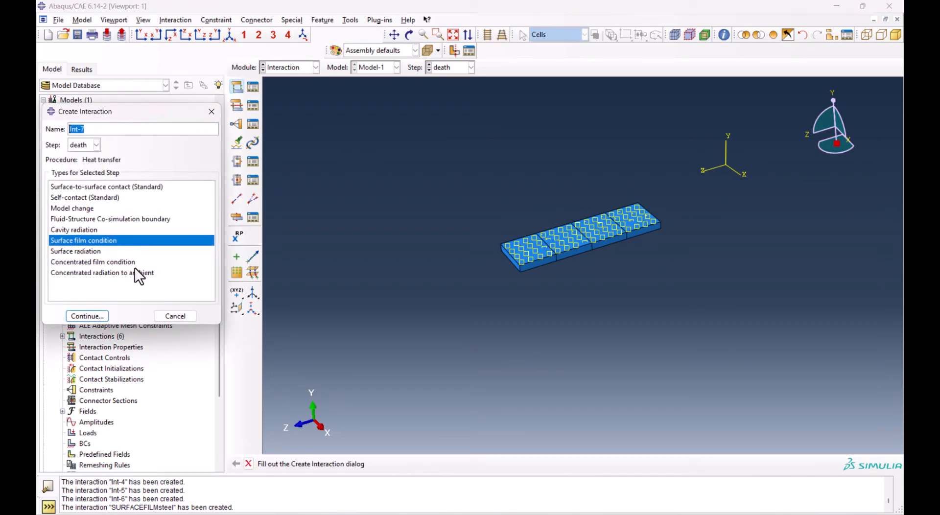
click(98, 317)
drag(448, 143, 699, 304)
click(448, 463)
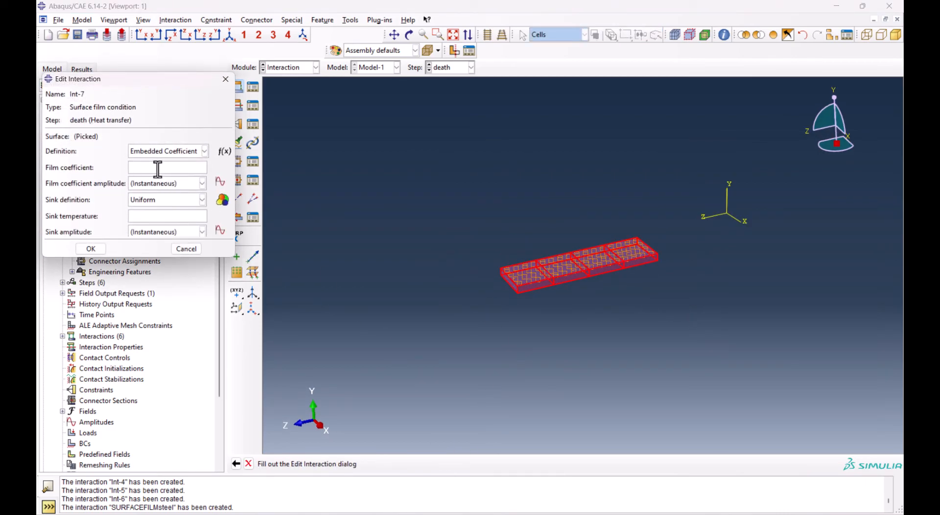
text(242)
click(143, 217)
text(25)
click(91, 248)
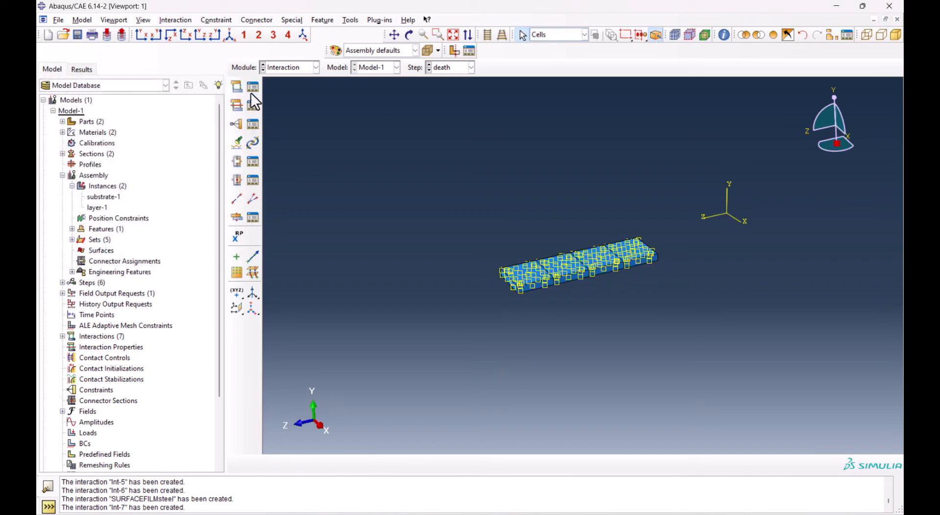
Rename the layer's film condition interaction to SURFACEFILMcopper in the Interaction Manager
click(251, 97)
click(418, 373)
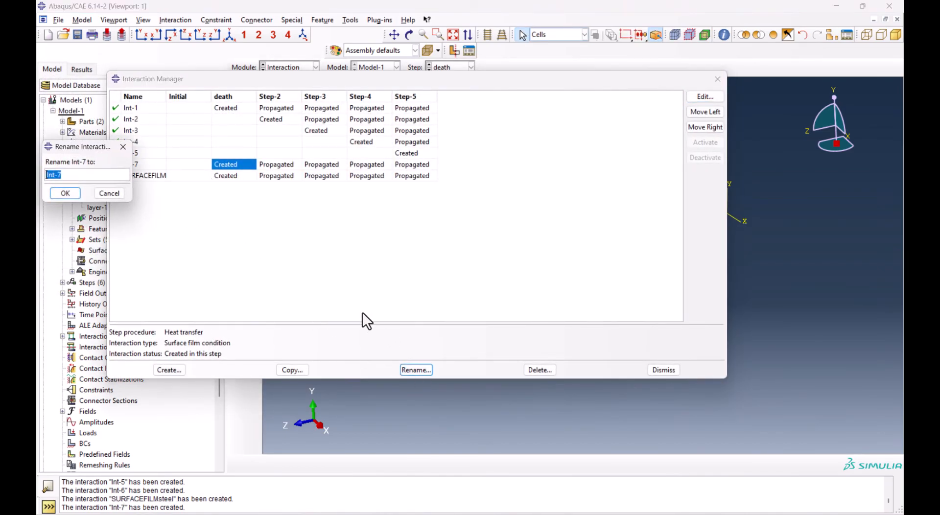
text(SURFACEFILM)
text(copper)
key(Return)
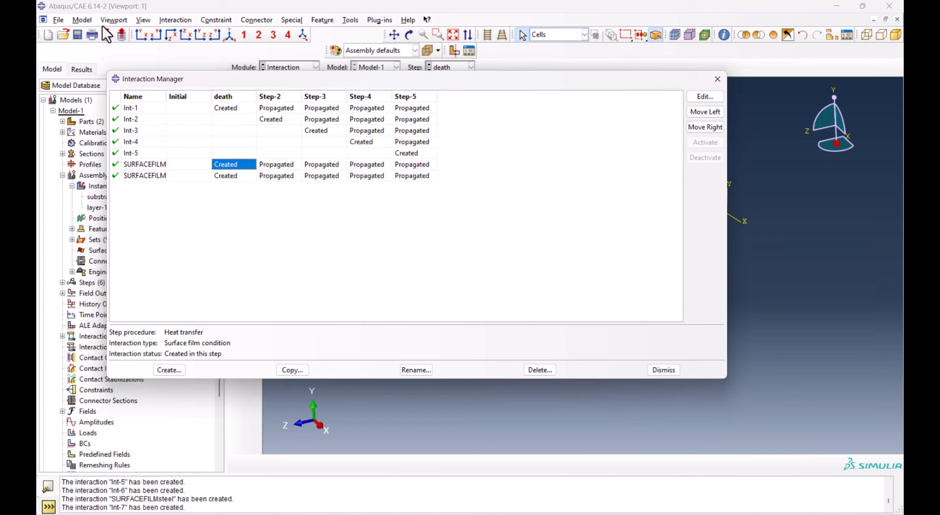
Edit the attributes of Model-1 to specify an absolute zero temperature of -273.15
click(79, 20)
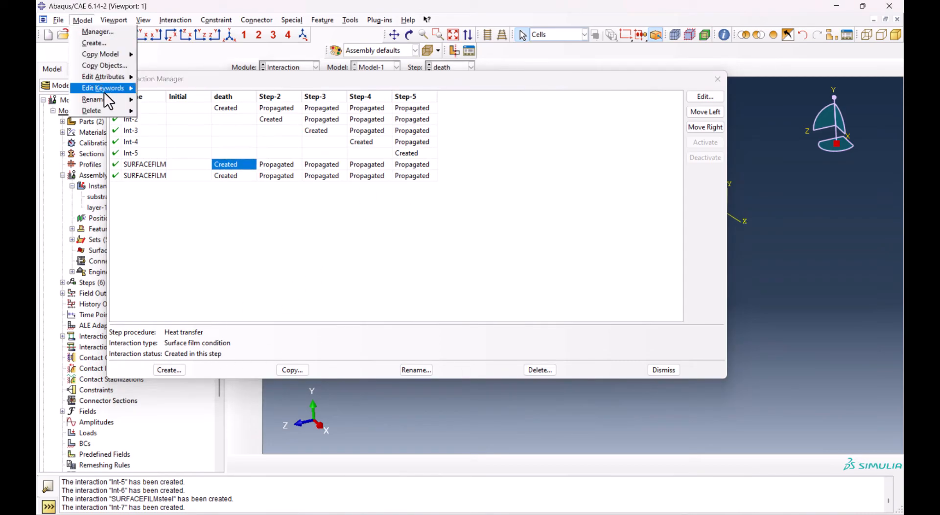
mouse_move(114, 79)
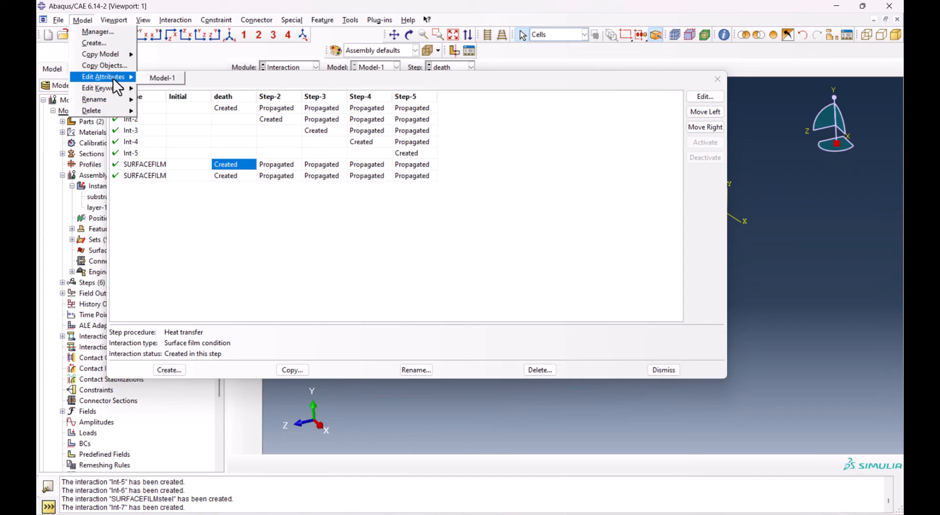
click(149, 76)
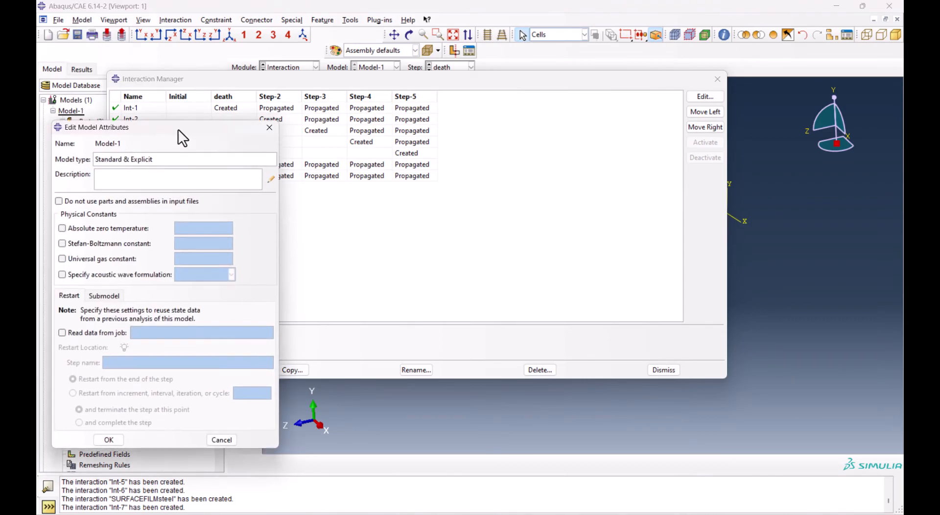
drag(163, 129, 284, 113)
click(231, 211)
click(311, 211)
text(-273)
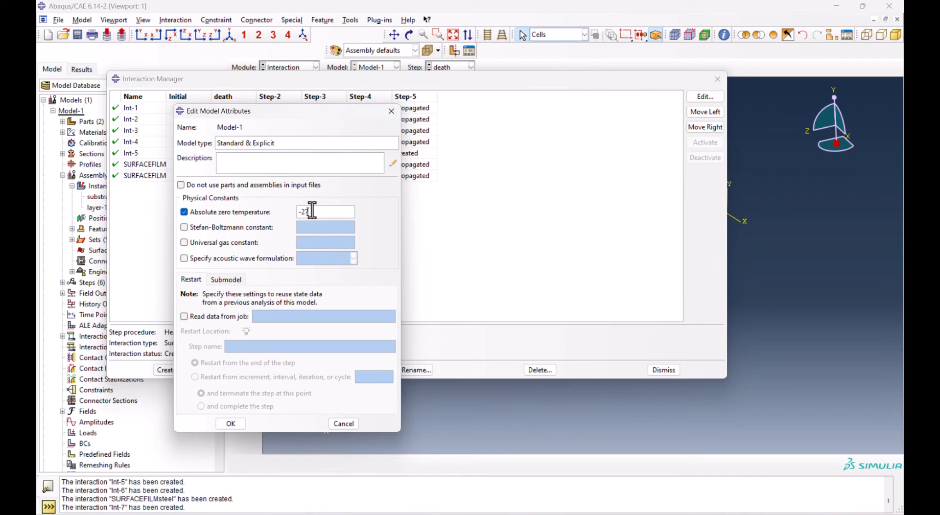
text(.15)
Enable the Stefan-Boltzmann constant, fill it with the value 5.67E-08 copied from the Excel sheet, and accept the model attributes
click(216, 227)
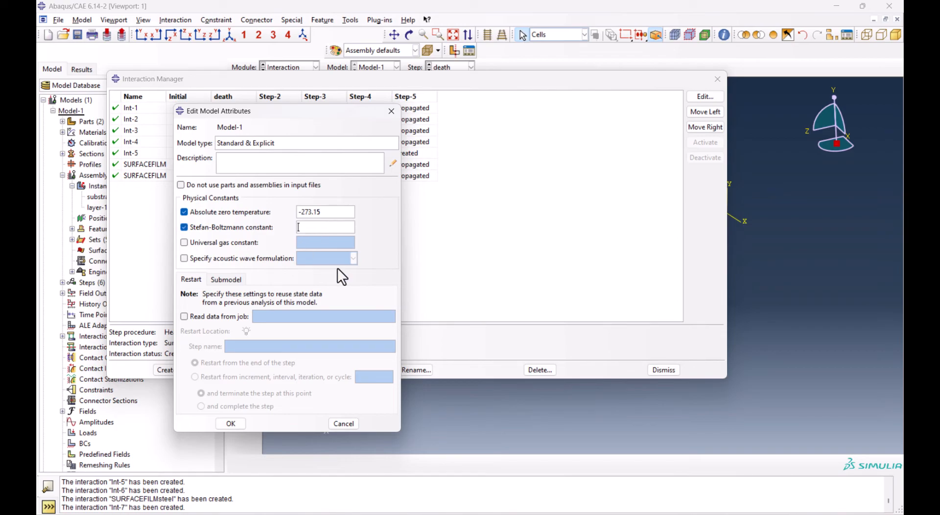
key(alt+Tab)
click(374, 311)
key(ctrl+c)
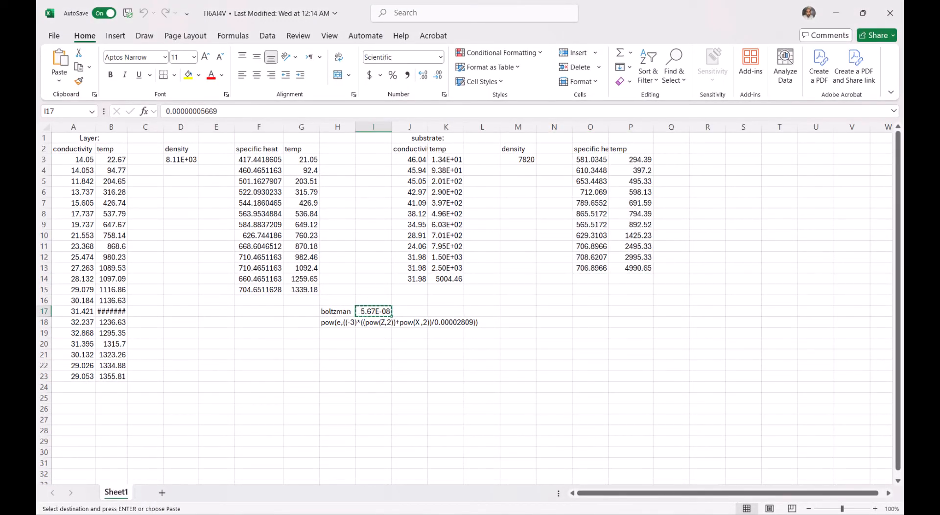
key(alt+Tab)
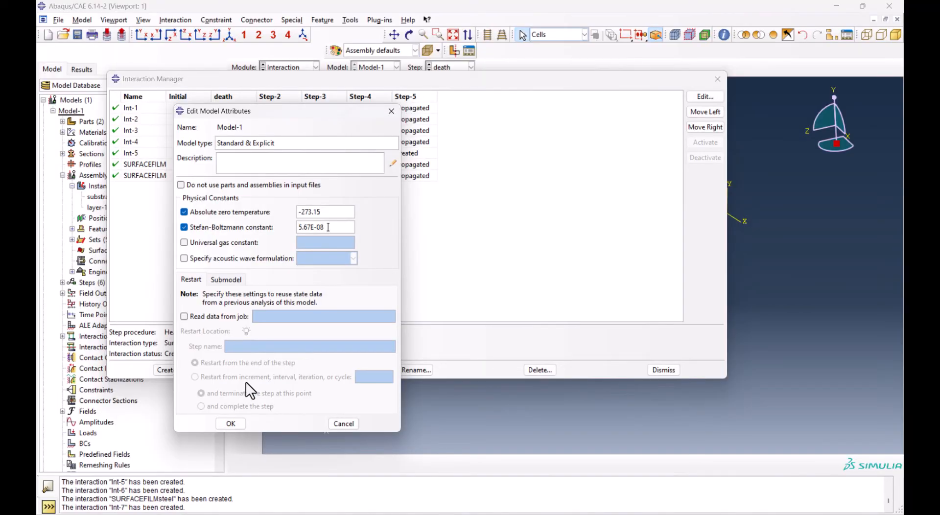
click(231, 422)
Start a Surface radiation interaction named surfaceradiation in the death step
click(142, 410)
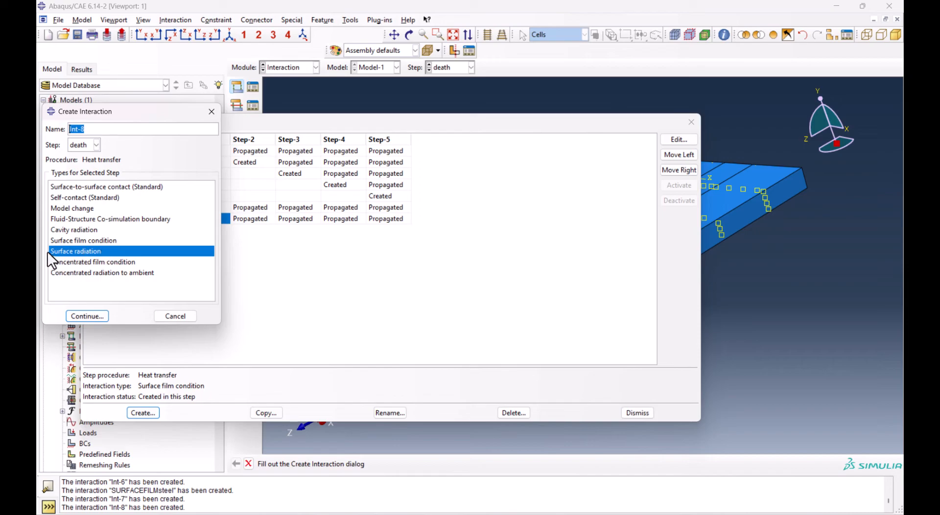
text(surfaceradiation)
key(Return)
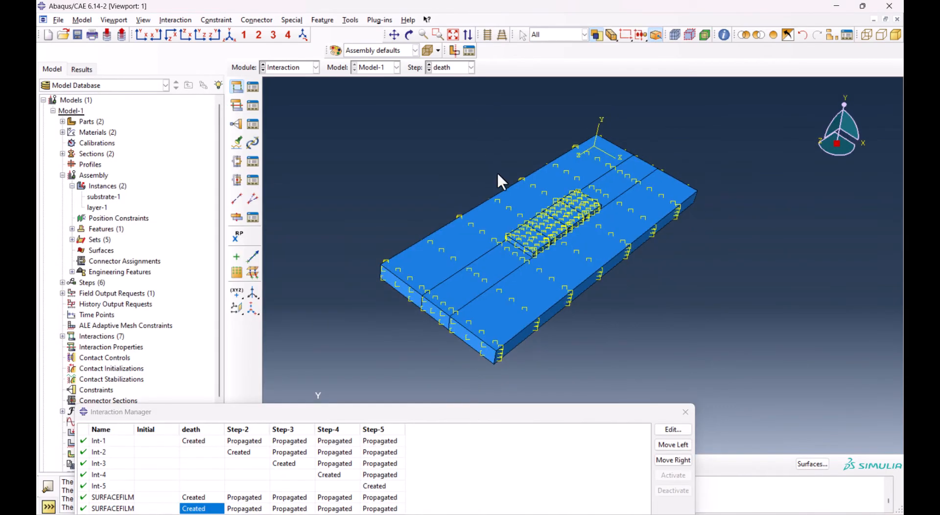
Select all outer faces of the substrate and layer, including the substrate's underside, as the radiation surface
drag(436, 136, 820, 401)
ctrl+alt+drag(625, 302, 565, 193)
scroll(565, 194, down, 2)
ctrl+click(562, 224)
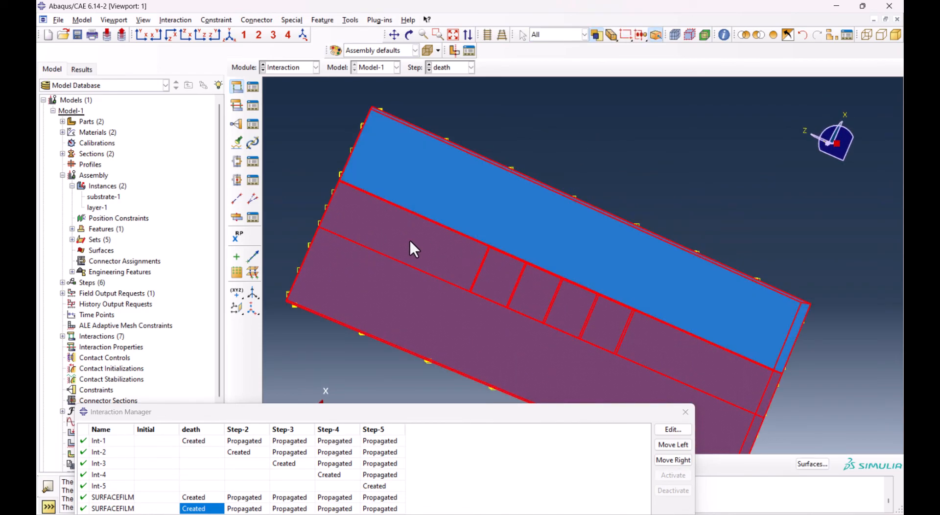
ctrl+click(409, 240)
ctrl+click(425, 310)
ctrl+alt+drag(575, 122, 632, 340)
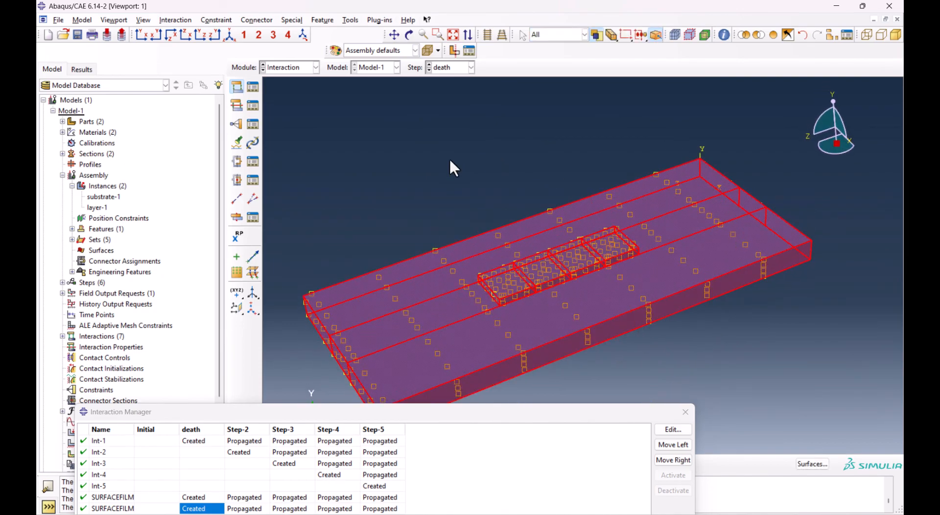
middle_click(468, 153)
Set the surface radiation's emissivity to 0.7 and its ambient temperature to 25
double_click(160, 197)
text(0.7)
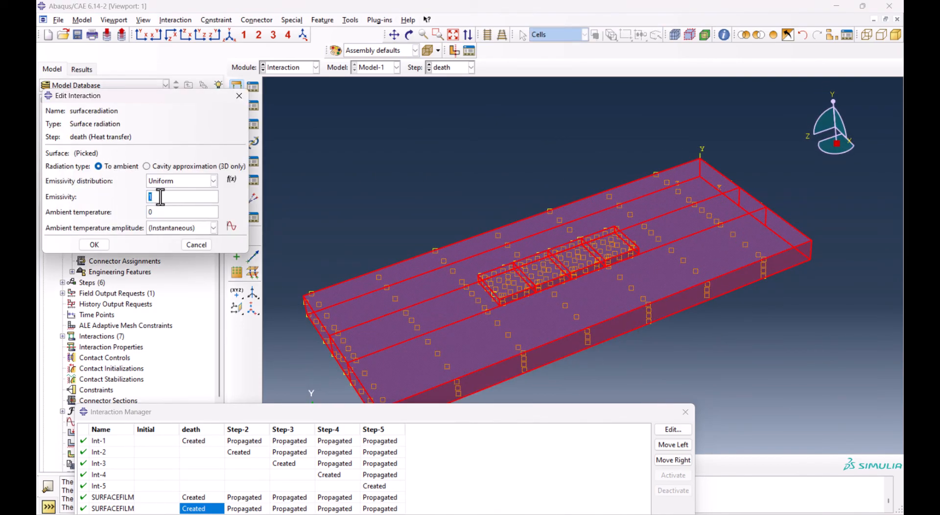
double_click(176, 211)
text(25)
click(99, 242)
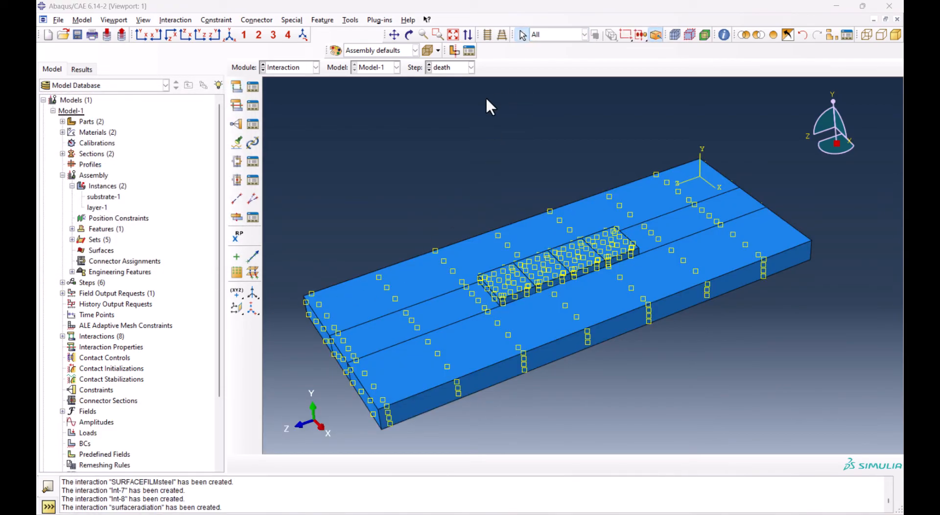
Switch to the Load module
click(294, 67)
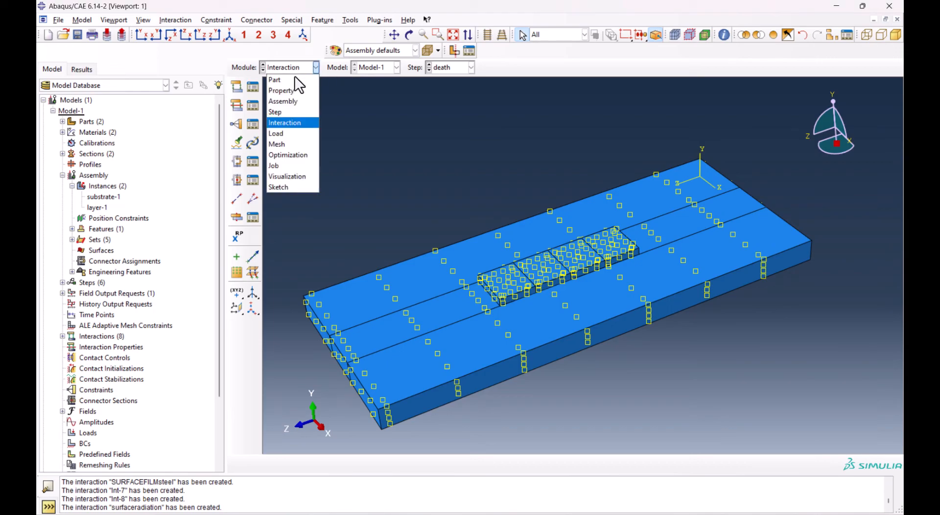
click(294, 134)
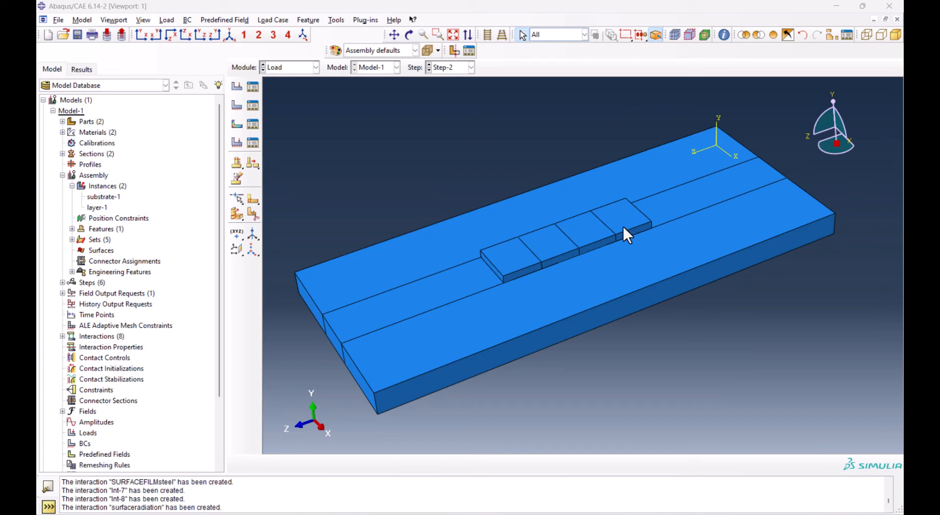
click(499, 256)
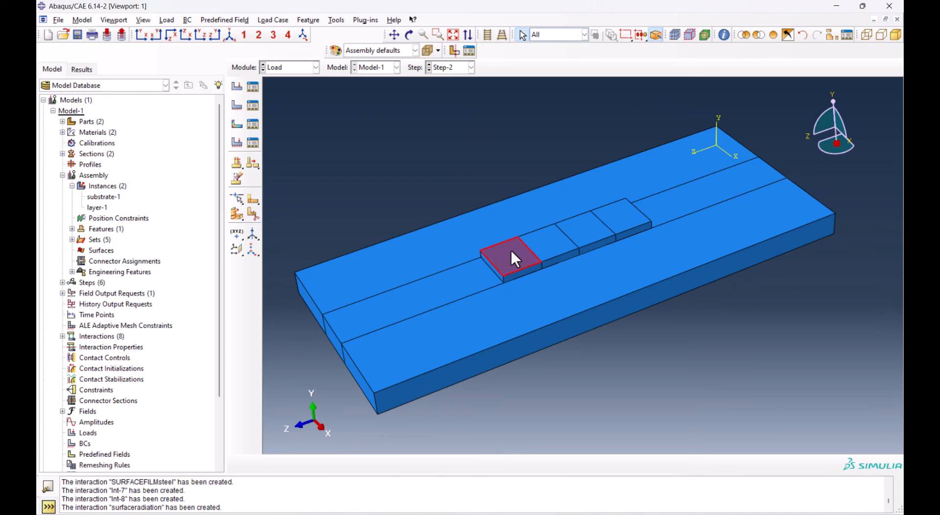
click(542, 242)
Create a datum point at the centre of the first layer block's top face, midway between the midpoints of its two transverse edges
click(336, 20)
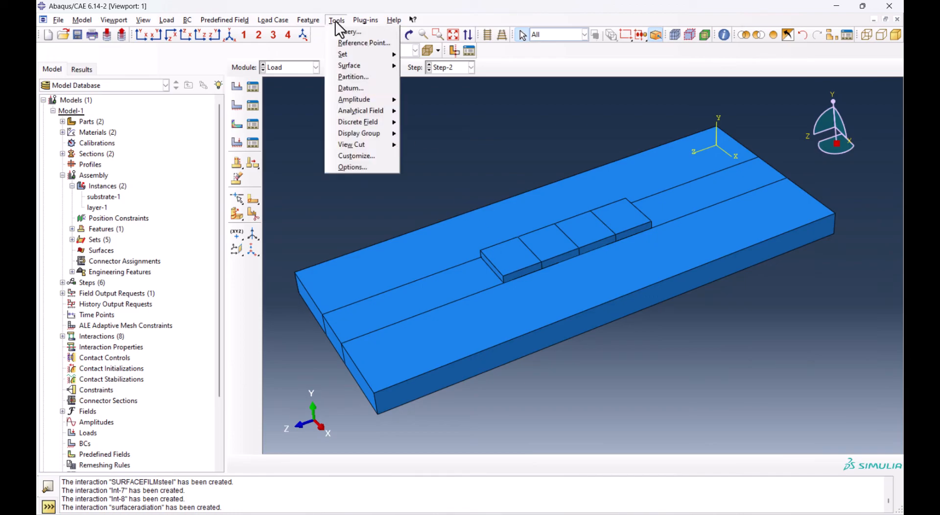
click(362, 88)
click(69, 143)
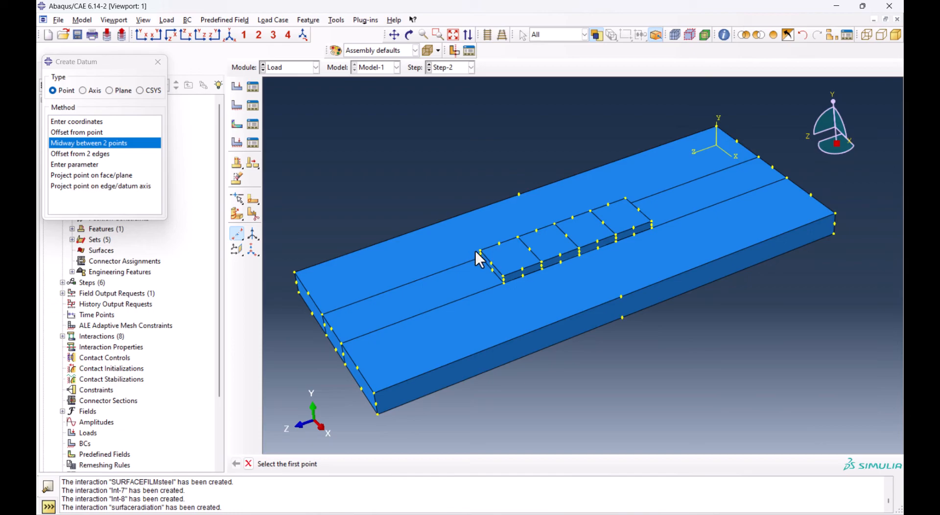
scroll(478, 258, down, 3)
click(496, 268)
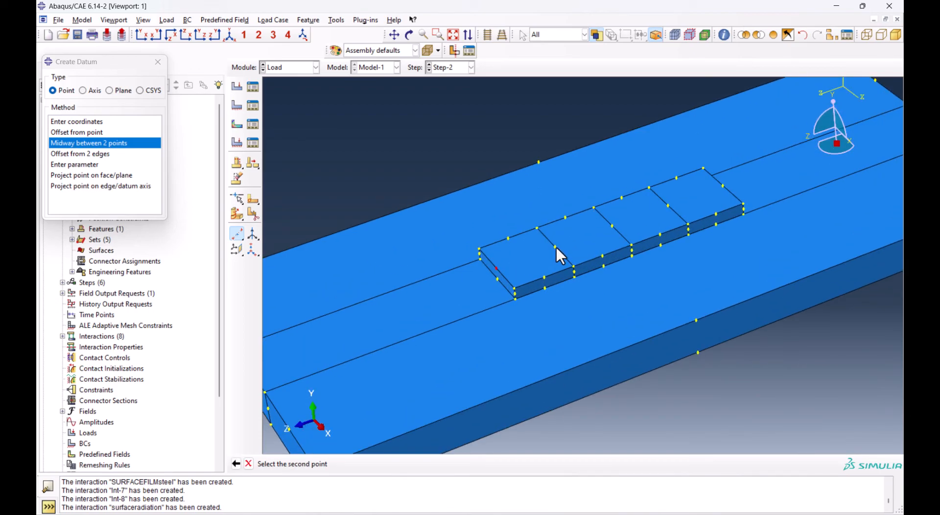
click(555, 247)
Create midway datum points at the centres of the other three layer blocks' top faces and leave the datum tool
click(555, 247)
click(612, 226)
click(613, 226)
click(669, 206)
click(669, 206)
click(723, 186)
click(157, 62)
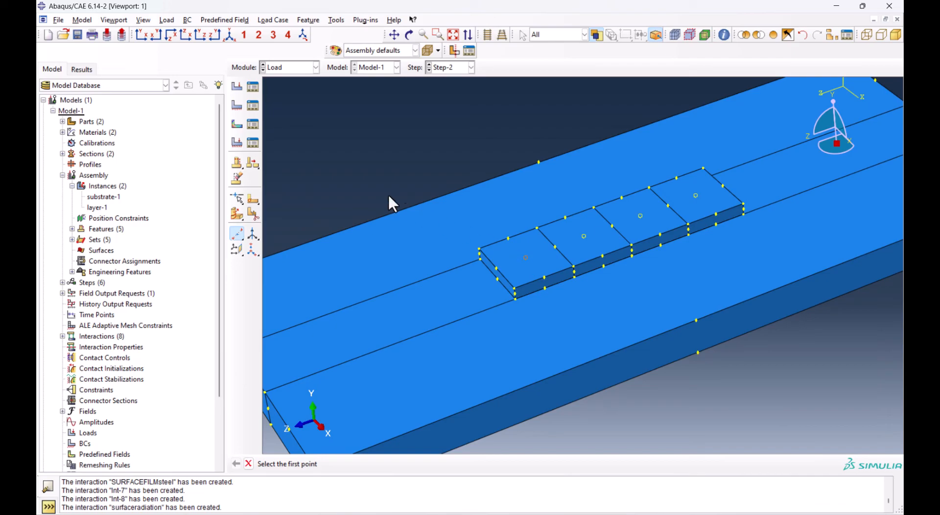
key(Escape)
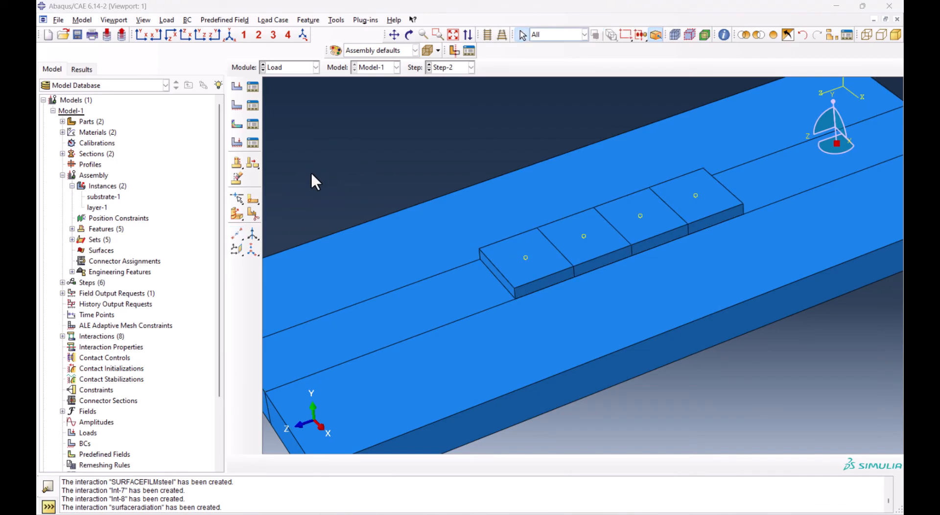
Create rectangular datum coordinate systems in the default directions, with origins at the centre points of the four layer blocks
click(251, 250)
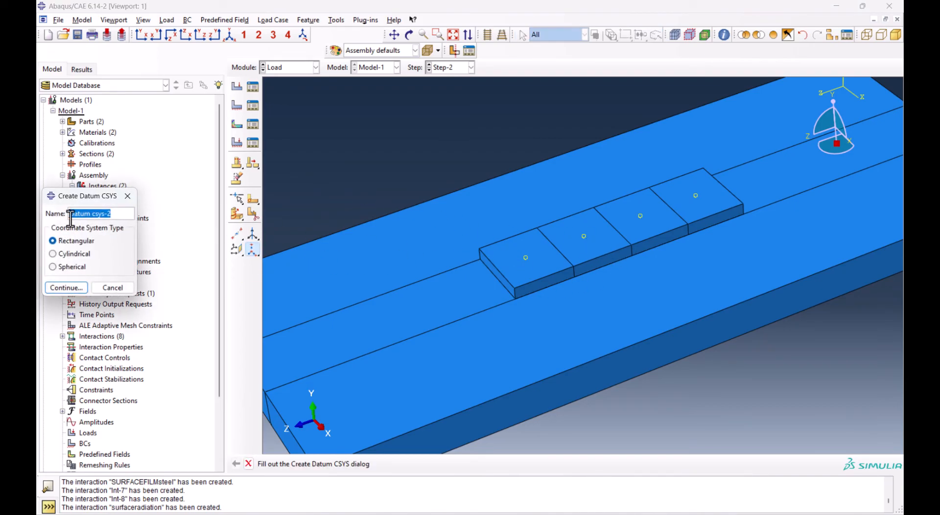
click(51, 289)
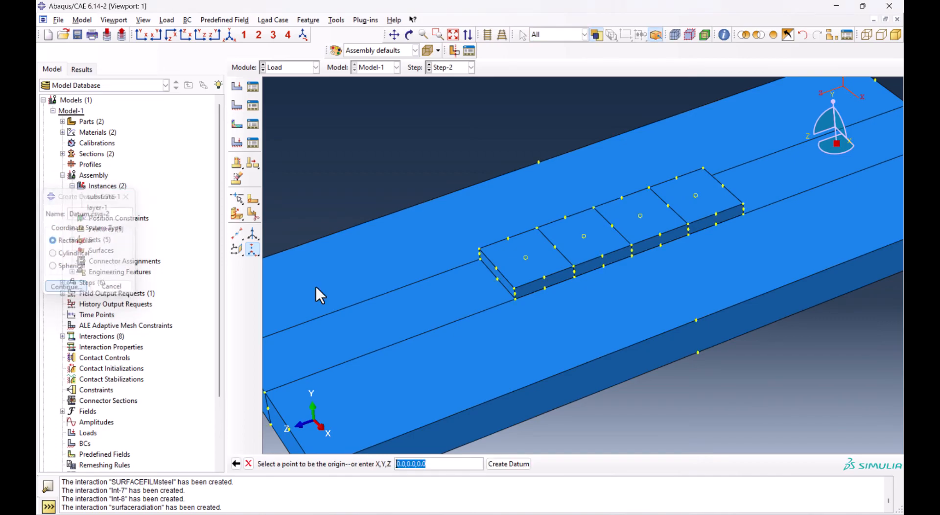
click(526, 258)
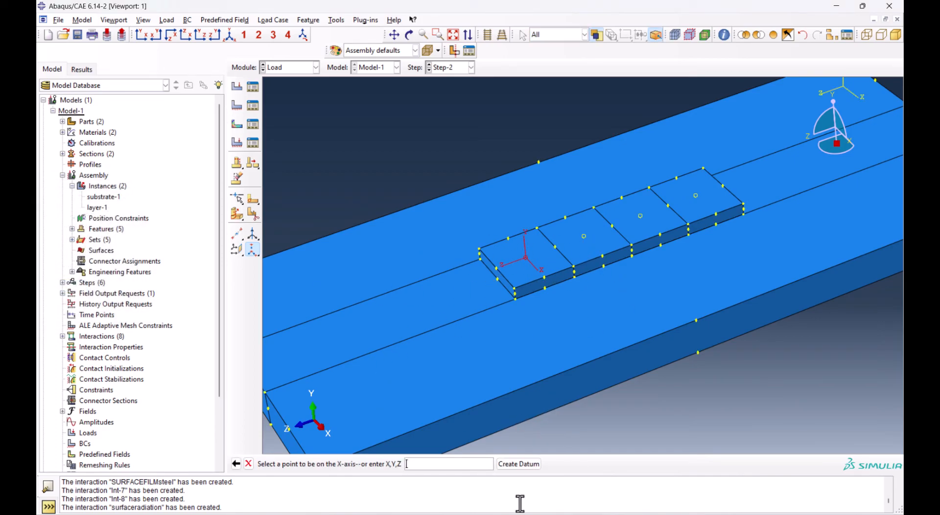
click(519, 463)
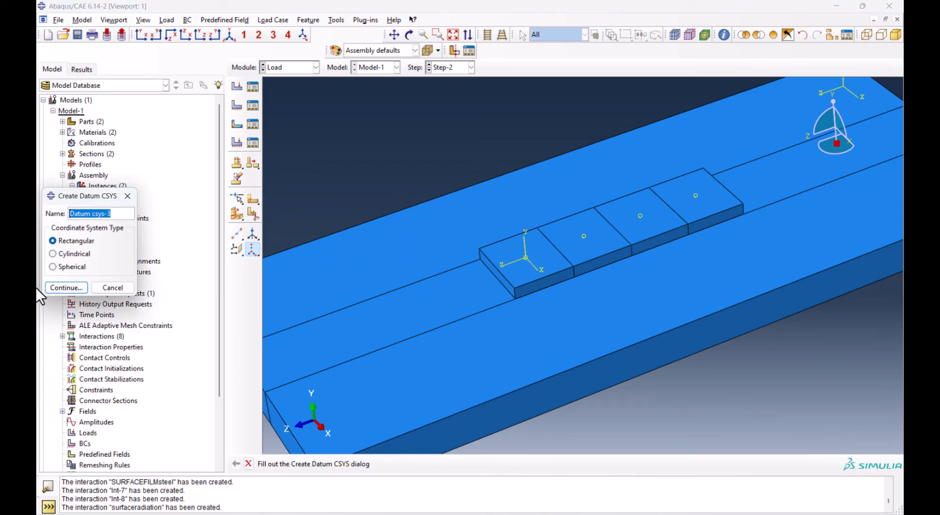
click(66, 287)
click(584, 236)
key(Escape)
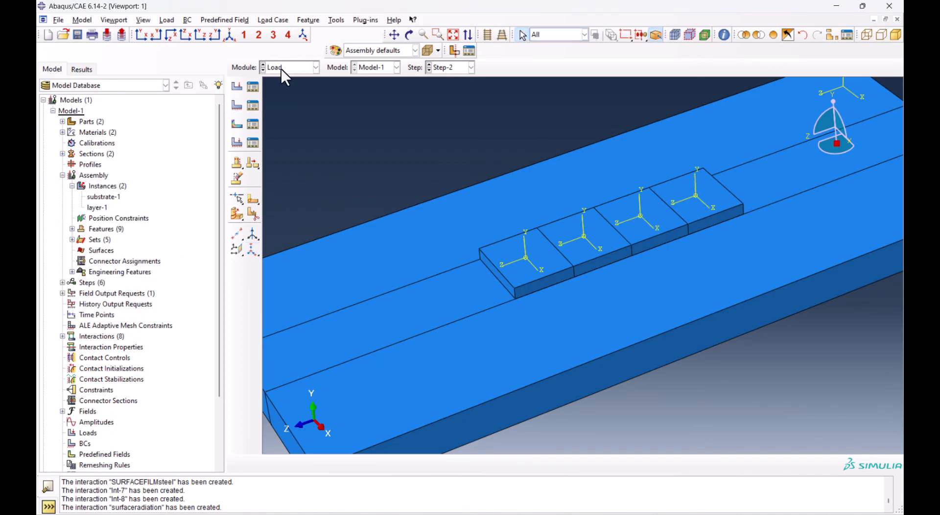
Start a Surface heat flux load in Step-2 on the first layer block's top face with magnitude 1.24933E+007
click(240, 86)
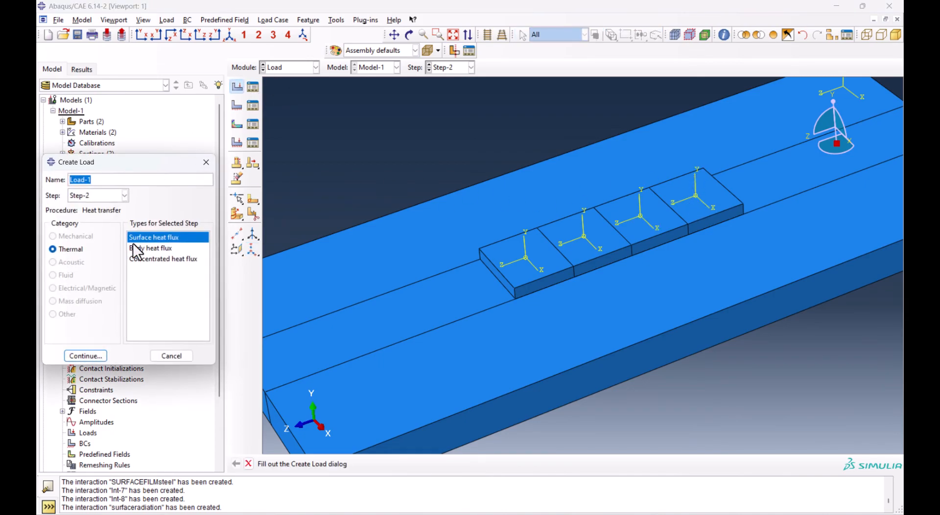
click(84, 355)
click(527, 253)
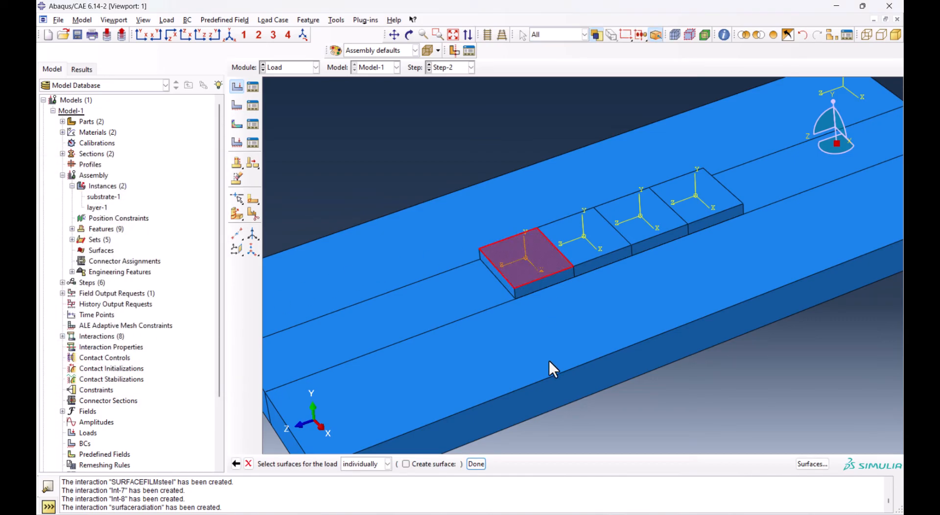
click(477, 464)
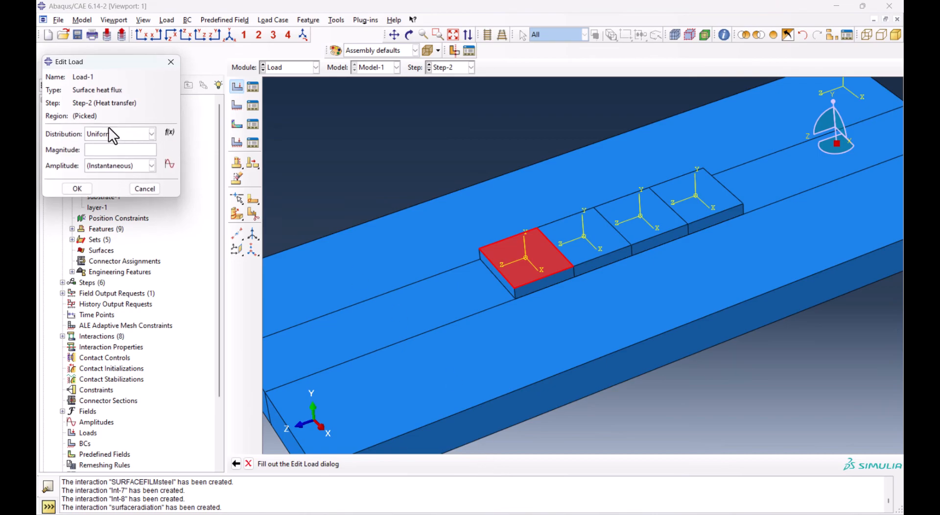
click(108, 148)
text(1.24933E+007)
Start an expression field for the load and fill it with pow(e,((-3)*((pow(Z,2))+pow(X ,2))/0.00002809)) copied from the Excel sheet
click(169, 133)
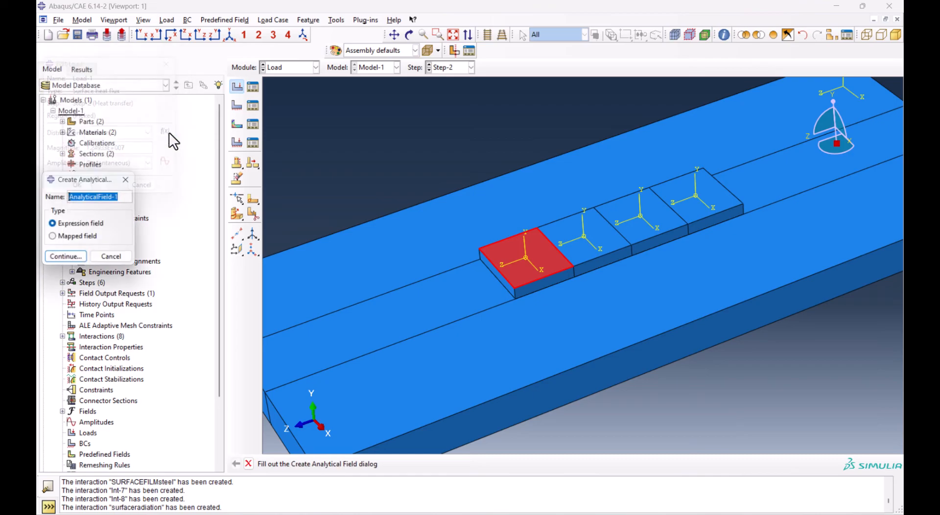
click(72, 260)
click(214, 208)
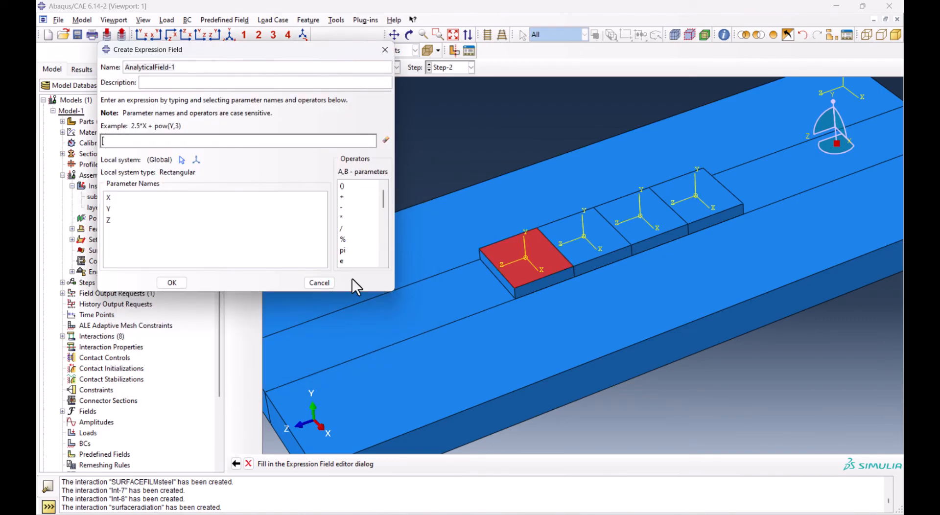
click(569, 491)
click(387, 418)
click(320, 378)
click(338, 322)
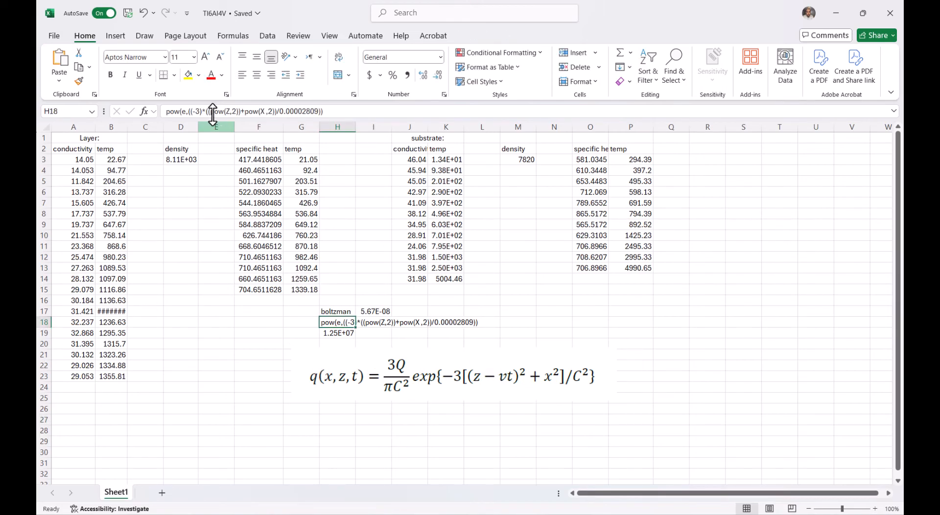
double_click(216, 111)
triple_click(217, 111)
key(ctrl+c)
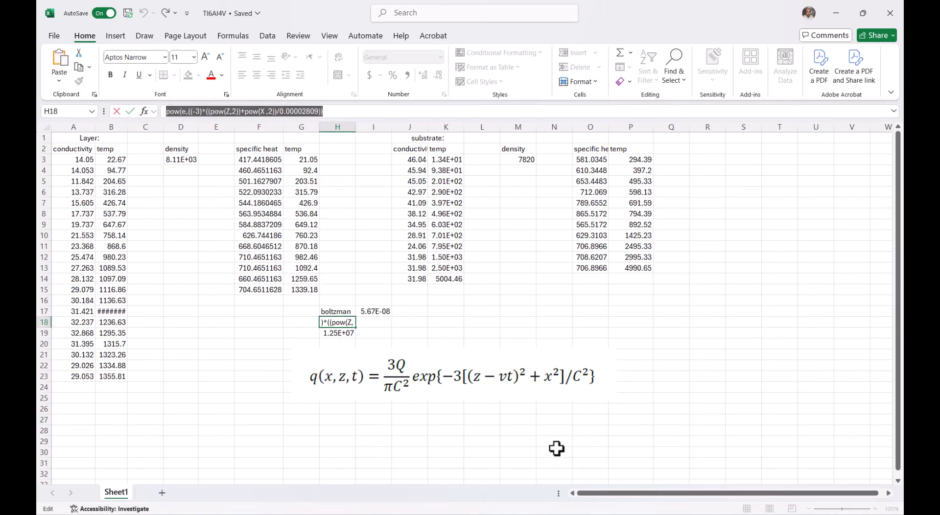
click(571, 514)
click(493, 457)
key(ctrl+v)
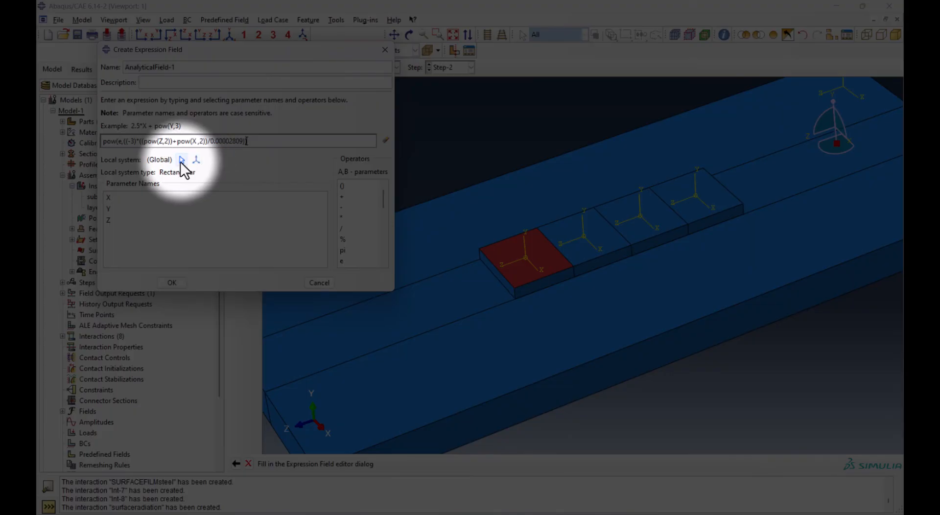
Assign the first block's datum coordinate system as the expression field's local system and accept the field
click(182, 160)
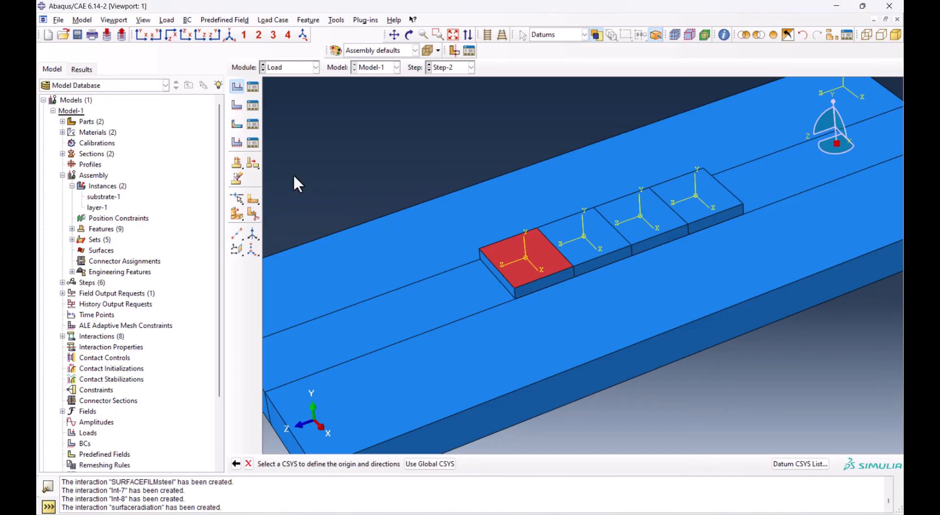
click(526, 258)
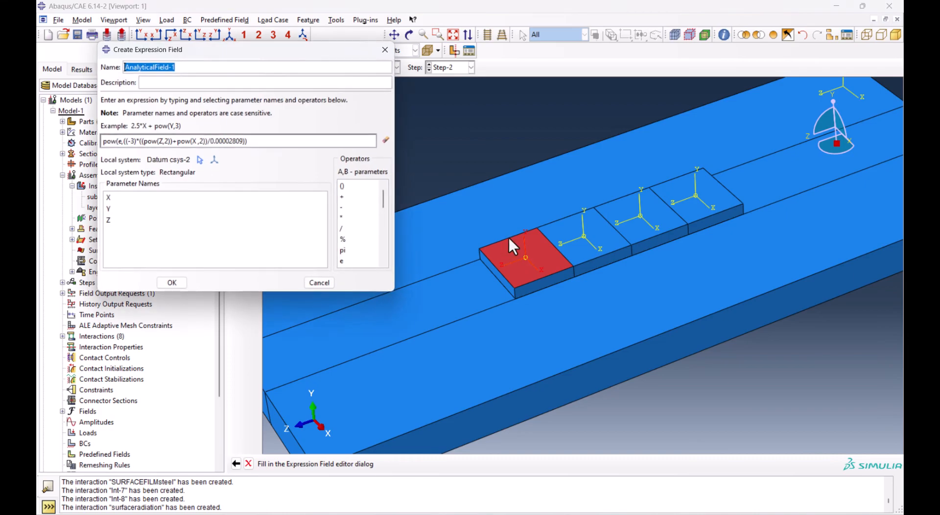
click(179, 282)
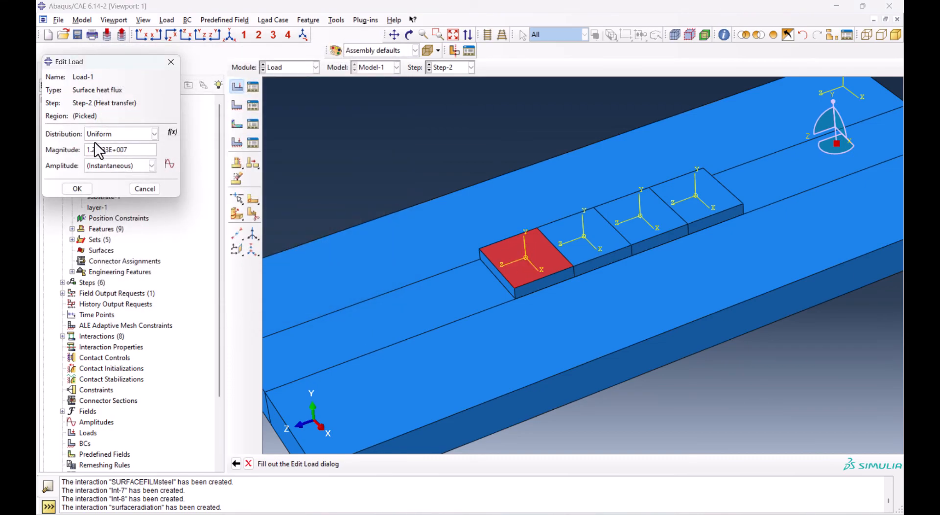
Set the heat flux load's distribution to AnalyticalField-1 and accept the load
click(122, 137)
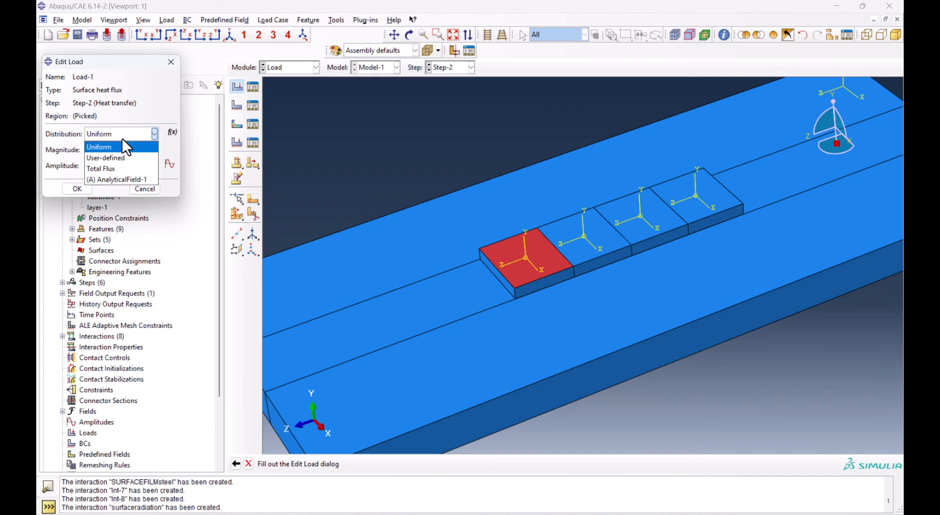
click(120, 178)
click(77, 189)
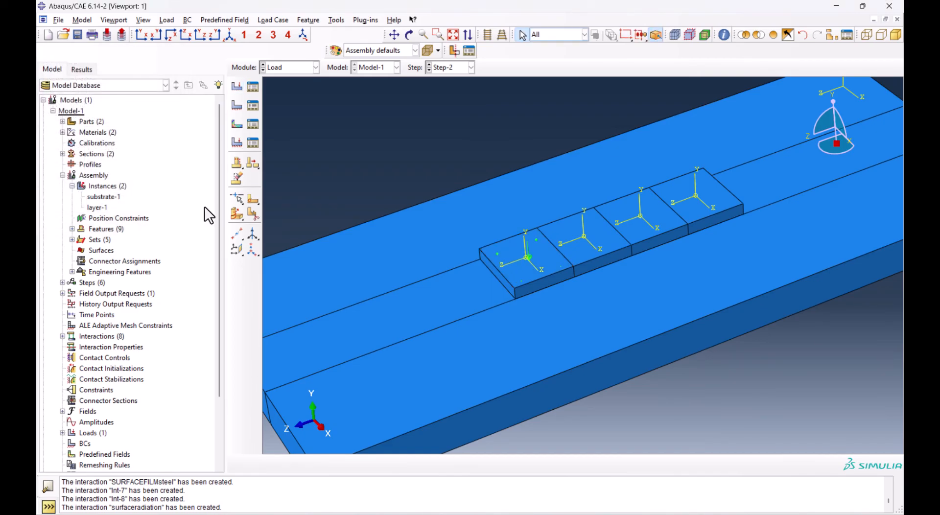
Open the load manager and deactivate Load-1 from Step-3 onward
click(252, 87)
drag(553, 240, 571, 319)
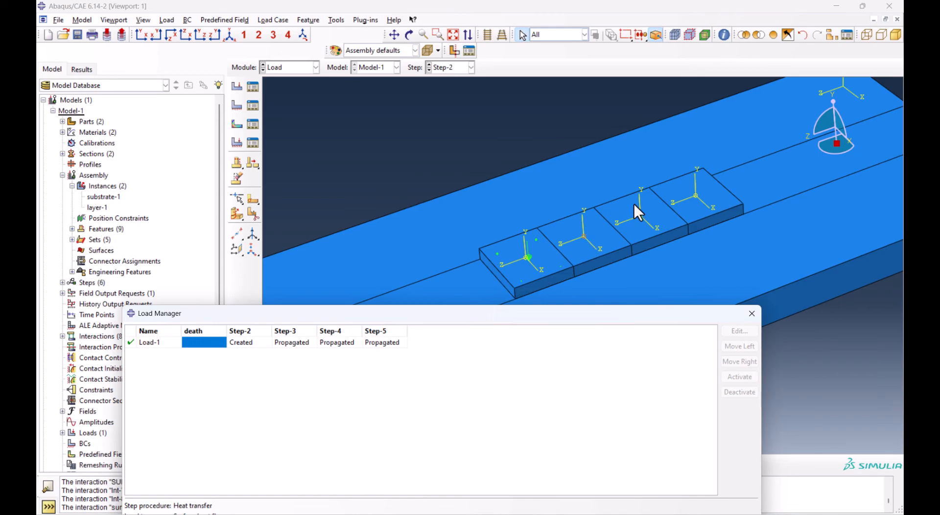
drag(443, 311, 441, 274)
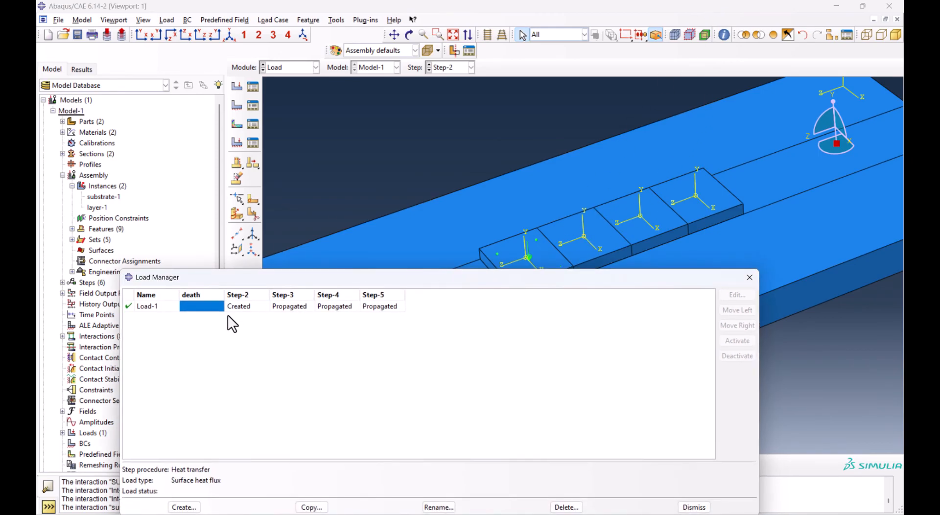
click(289, 306)
click(732, 357)
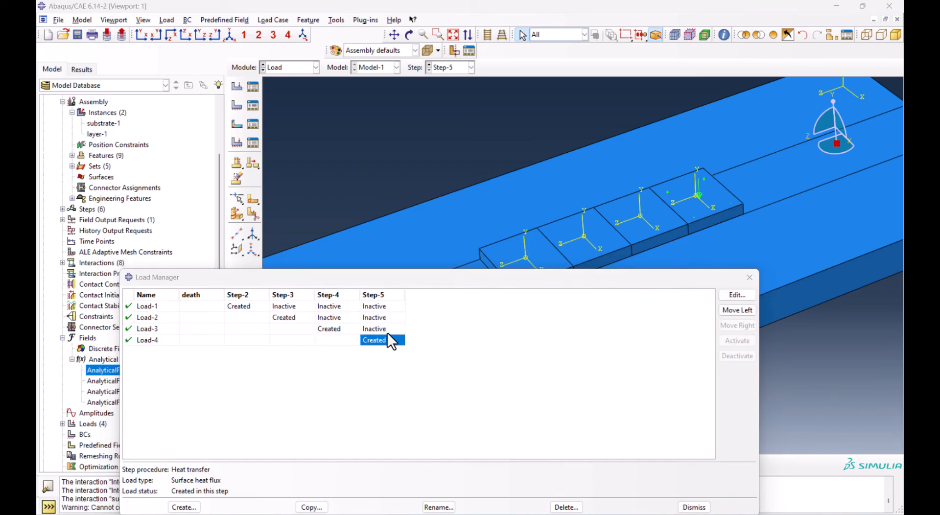
Review the face, distribution and magnitude of Load-1 to Load-4 in their creation steps, and close the load manager
double_click(237, 306)
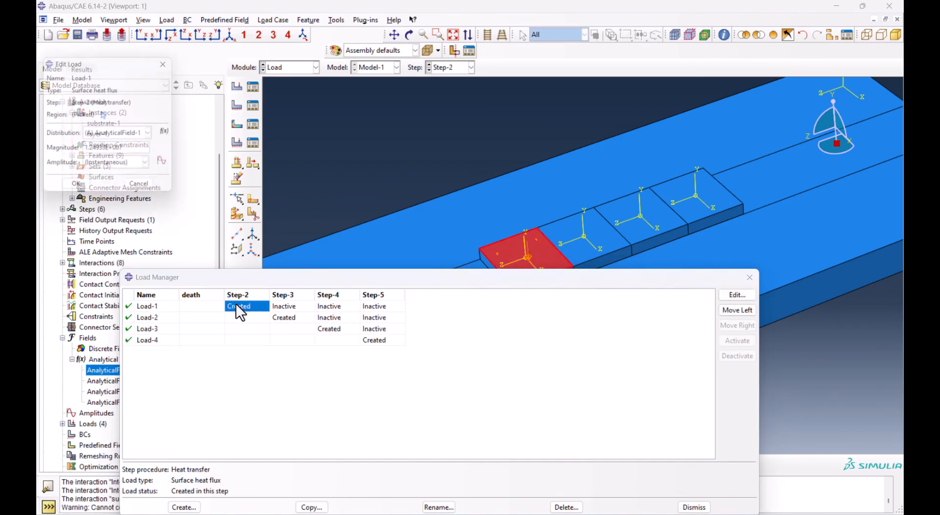
double_click(290, 317)
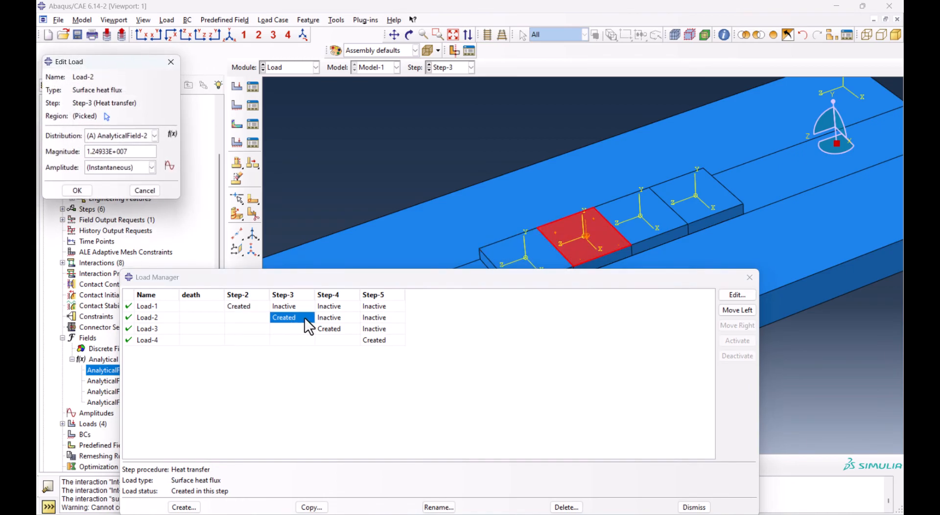
double_click(333, 329)
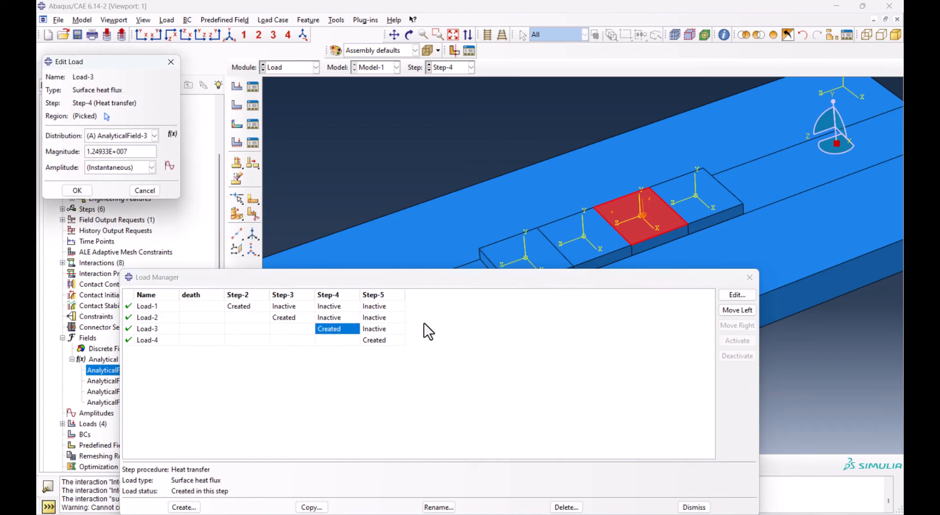
double_click(383, 340)
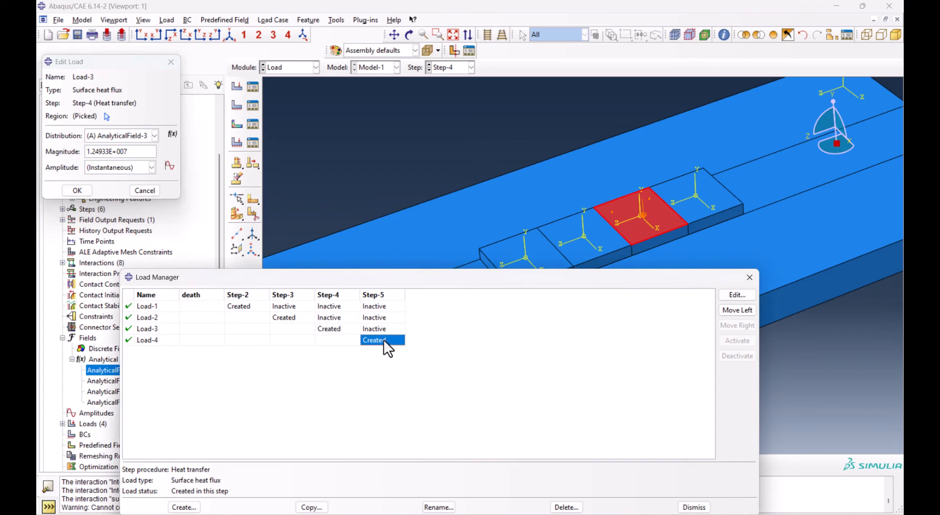
click(170, 62)
click(750, 277)
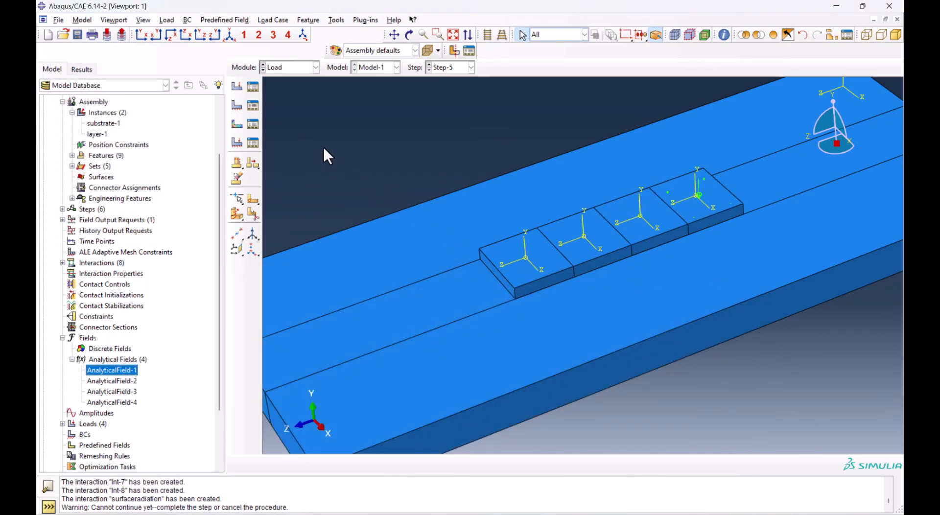
Start a predefined field in the Initial step, with category Other and type Temperature
click(239, 130)
scroll(566, 180, up, 3)
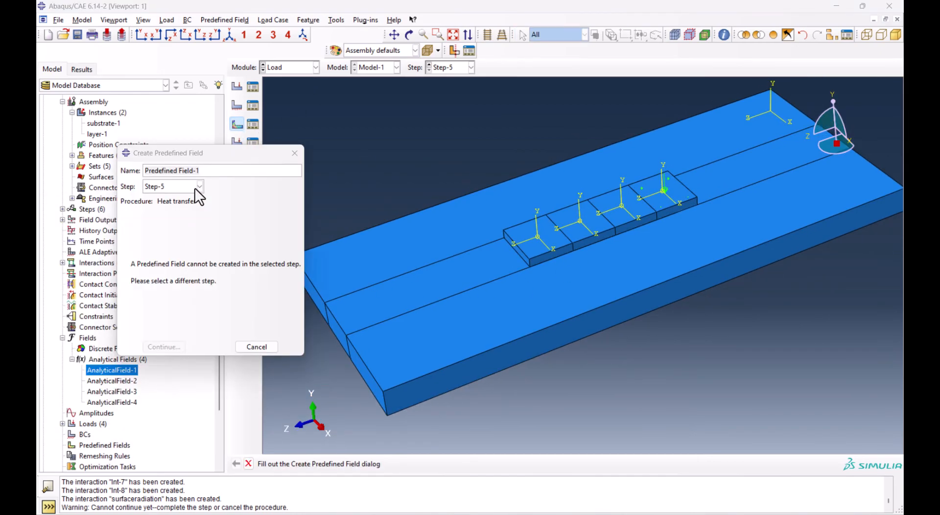
click(199, 187)
click(183, 203)
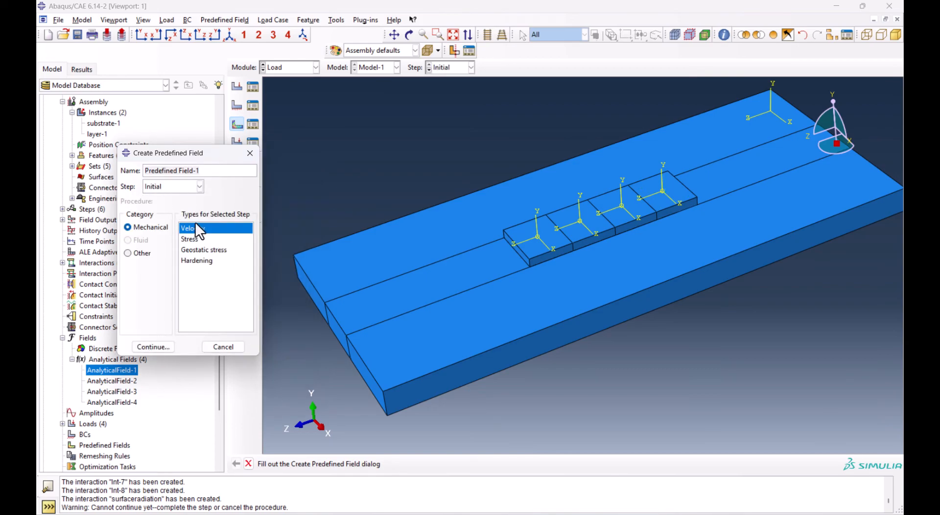
click(140, 252)
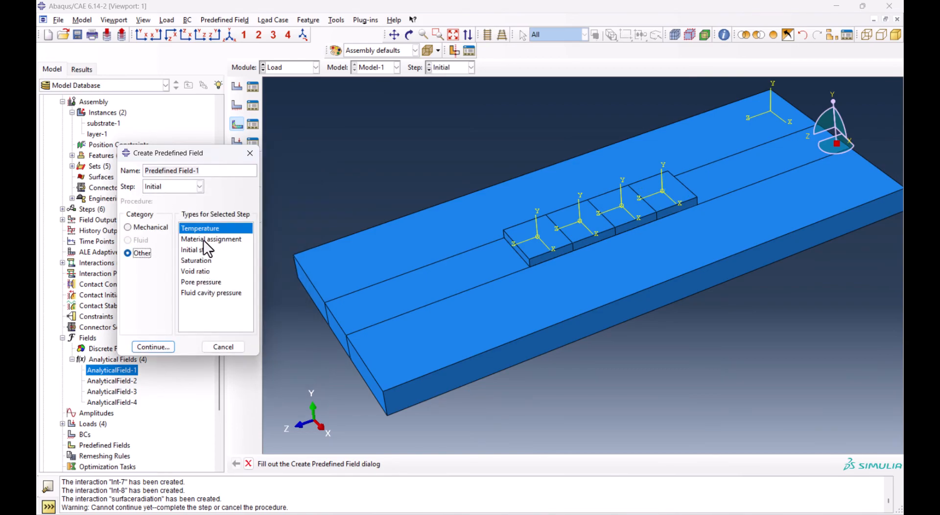
click(156, 347)
Apply the initial temperature field to the entire assembly with a magnitude of 25 and accept it
scroll(448, 345, up, 2)
drag(342, 137, 714, 387)
middle_click(612, 389)
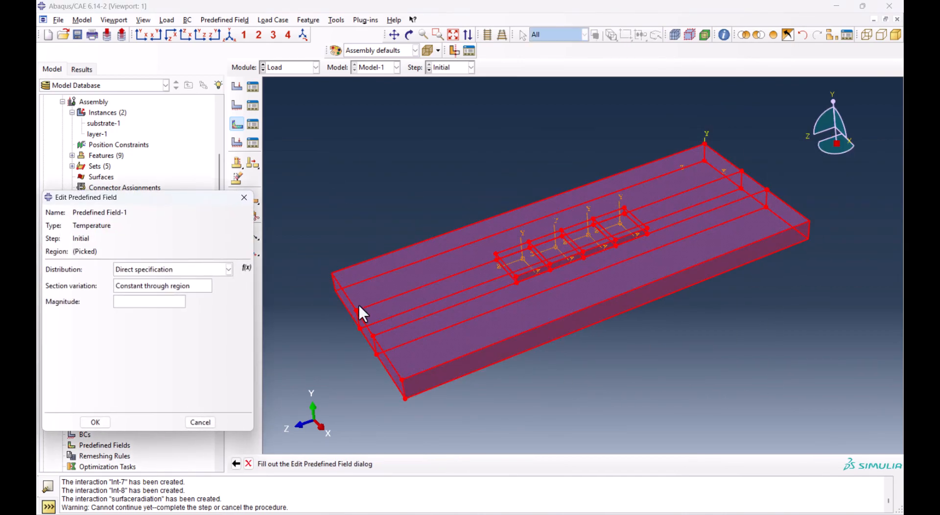
click(155, 301)
text(25)
click(95, 422)
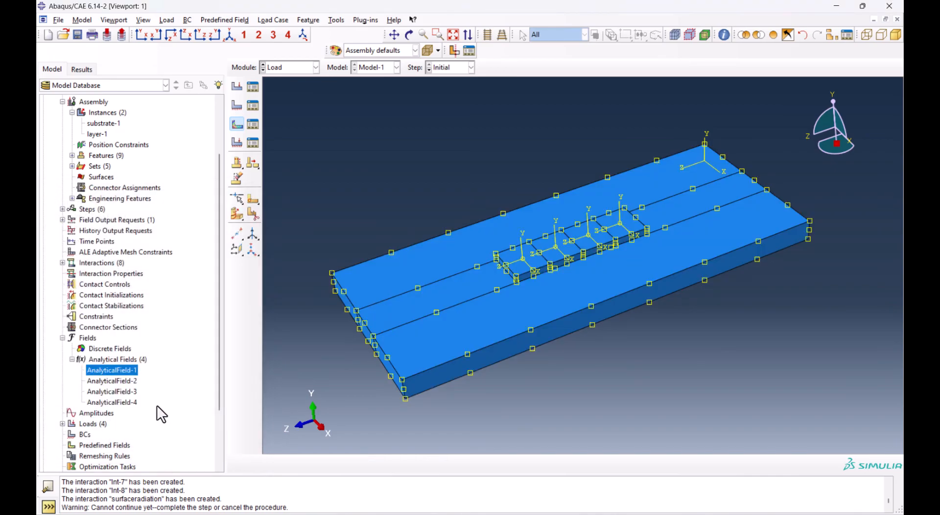
Create a transient heat transfer step named cooling after Step-5 with a time period of 420
click(304, 68)
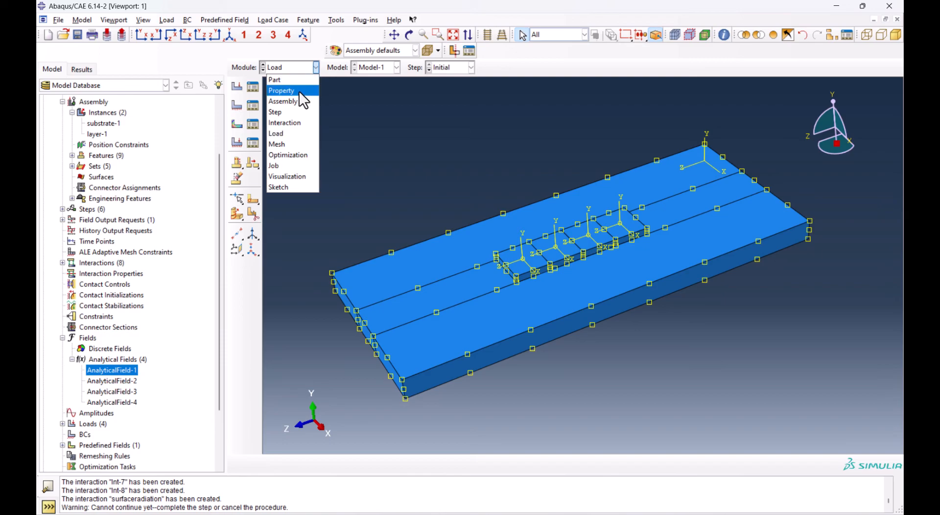
click(289, 111)
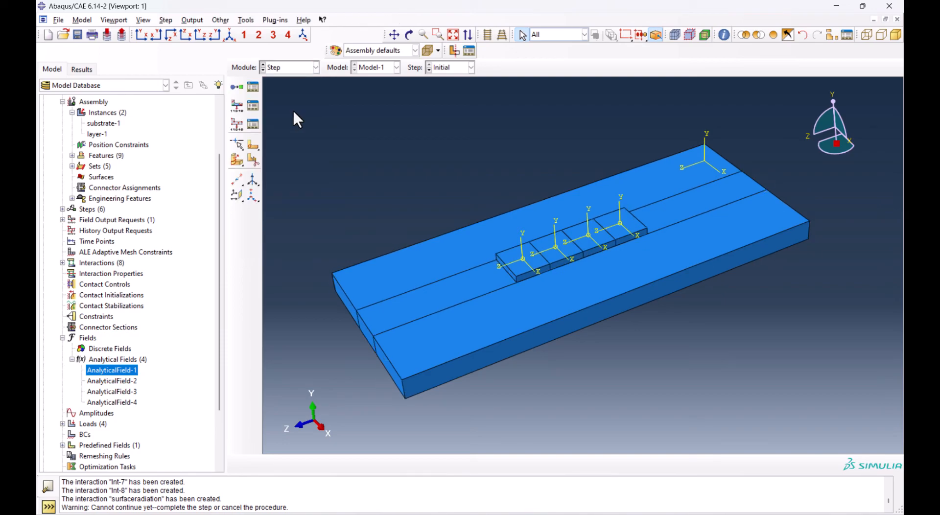
click(237, 87)
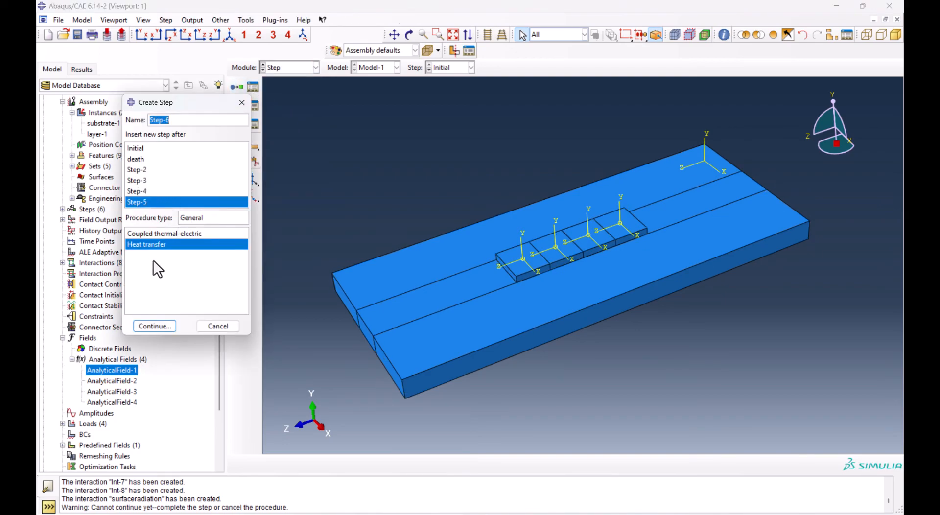
text(cooling)
key(Return)
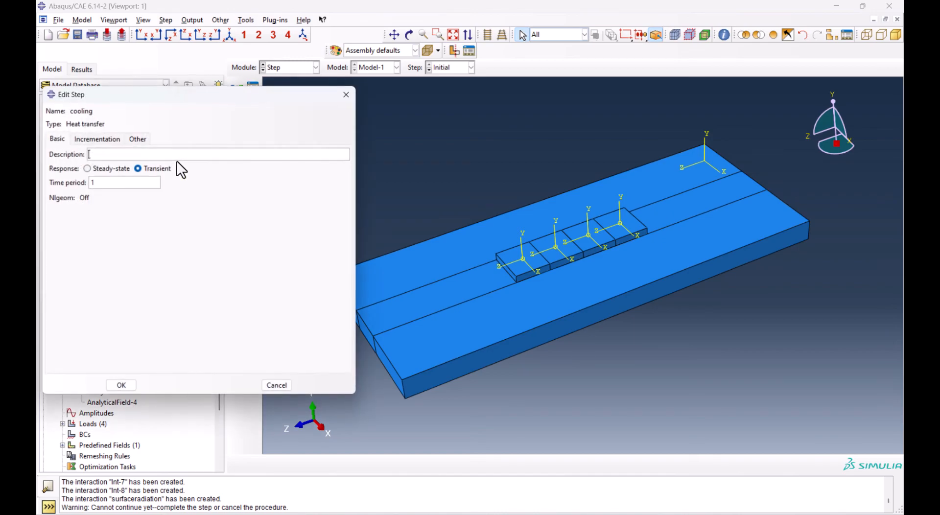
double_click(109, 182)
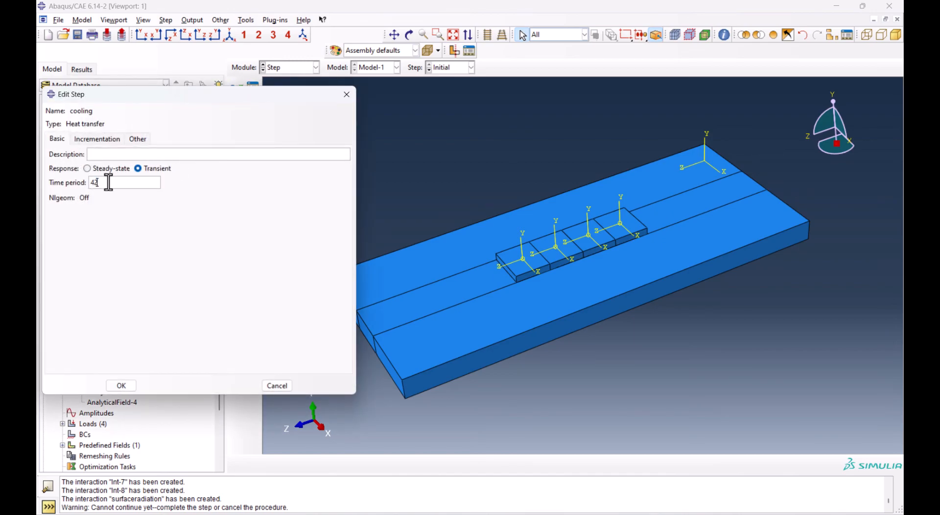
Adjust the cooling step's maximum number of increments and its increment sizes, and accept the step
click(97, 140)
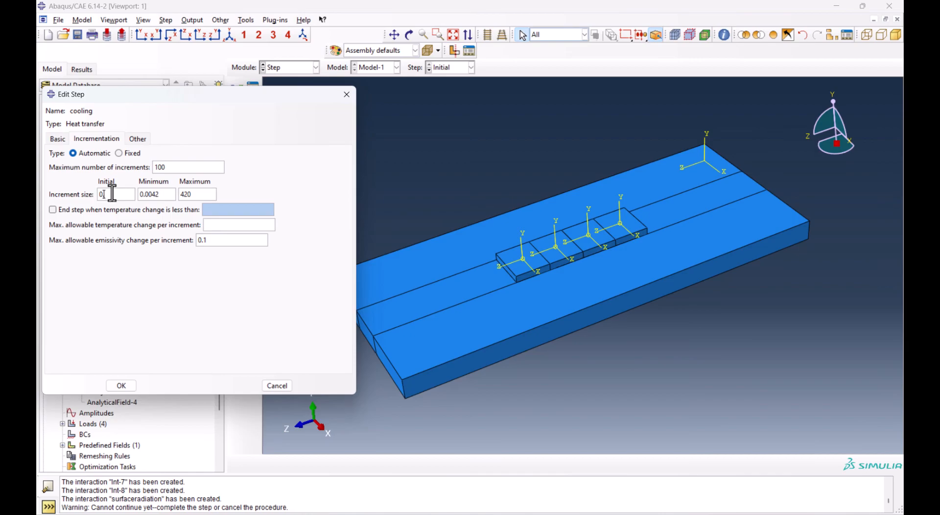
click(172, 166)
text(0)
double_click(191, 194)
text(220350)
click(121, 385)
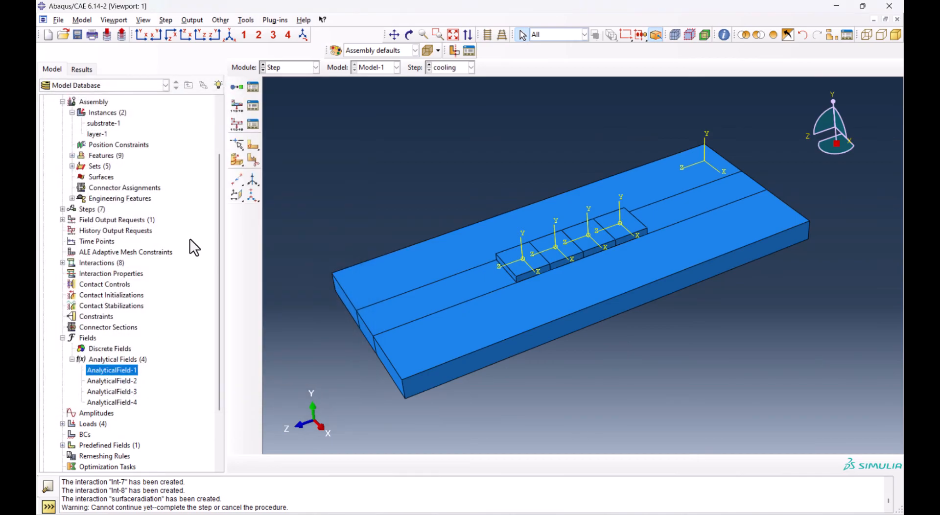
Deactivate Load-4 in the cooling step and close the load manager
click(283, 66)
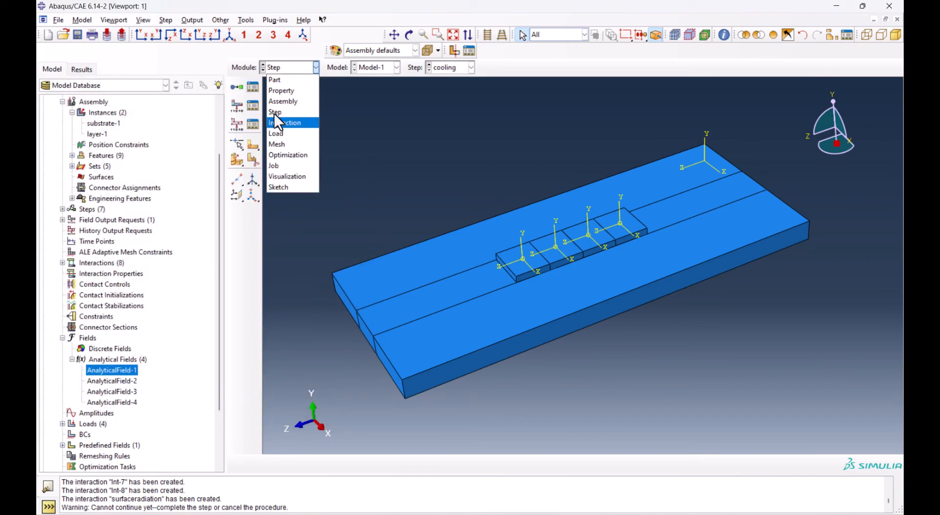
click(276, 133)
click(253, 89)
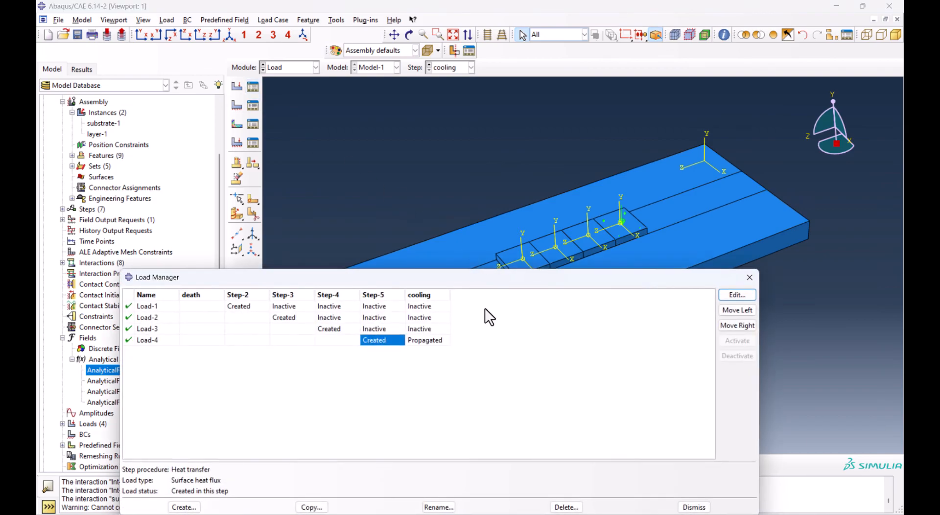
click(431, 341)
drag(434, 281, 434, 229)
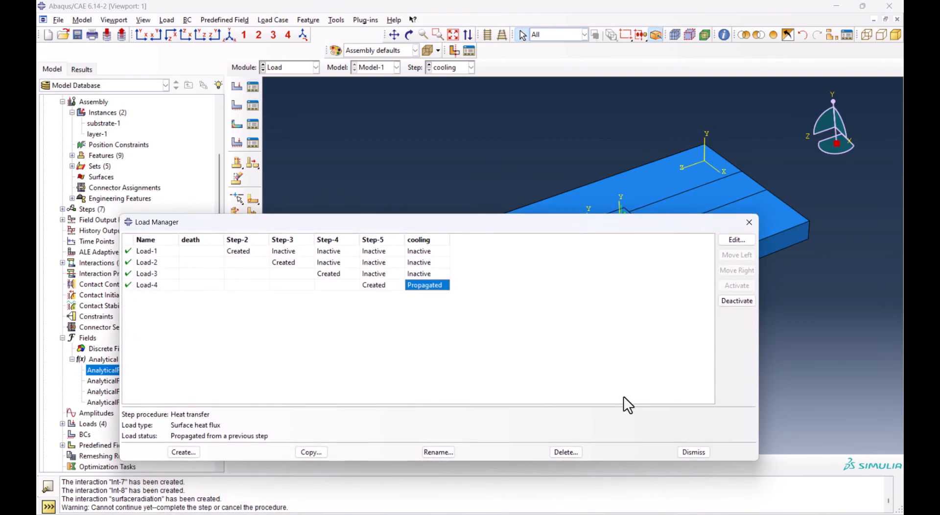
click(730, 302)
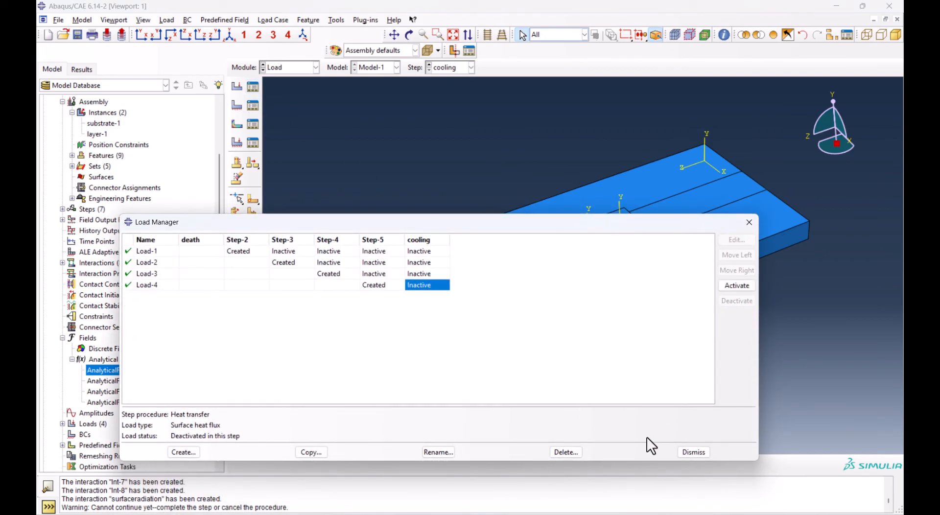
click(693, 452)
Assign linear Heat Transfer elements with Convection/Diffusion to all regions of the layer part's mesh
click(281, 68)
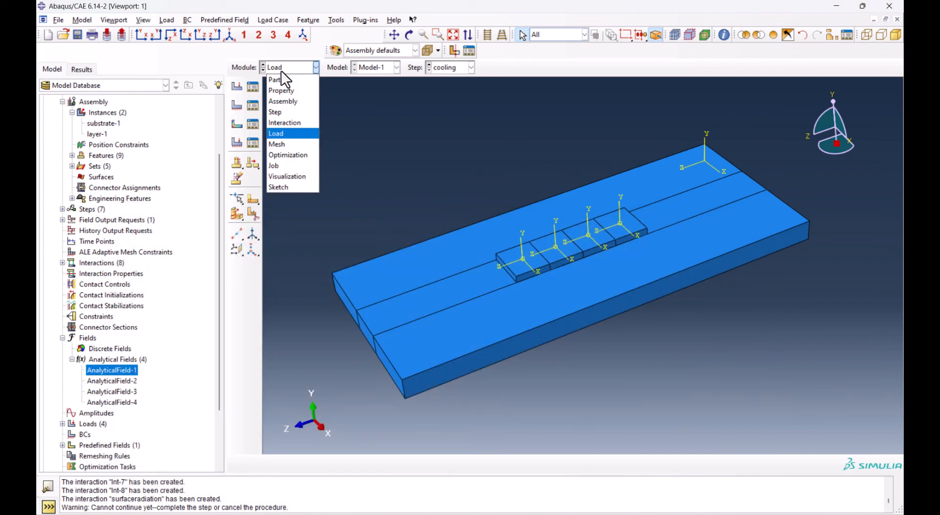
click(284, 145)
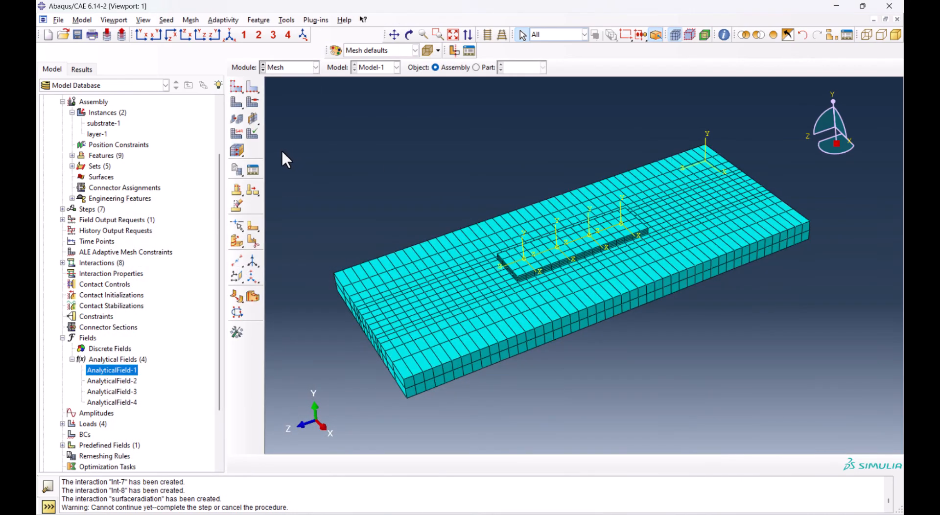
click(483, 68)
click(237, 133)
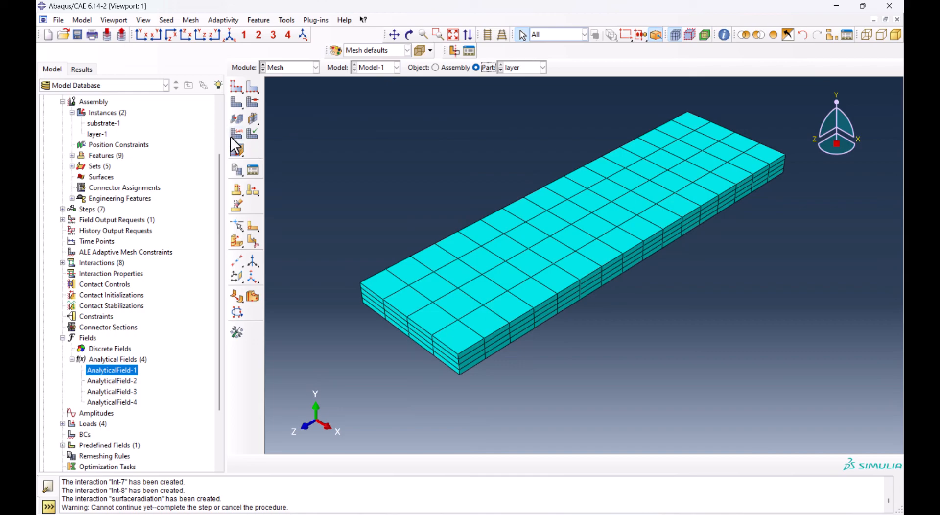
drag(387, 124, 734, 368)
middle_click(681, 325)
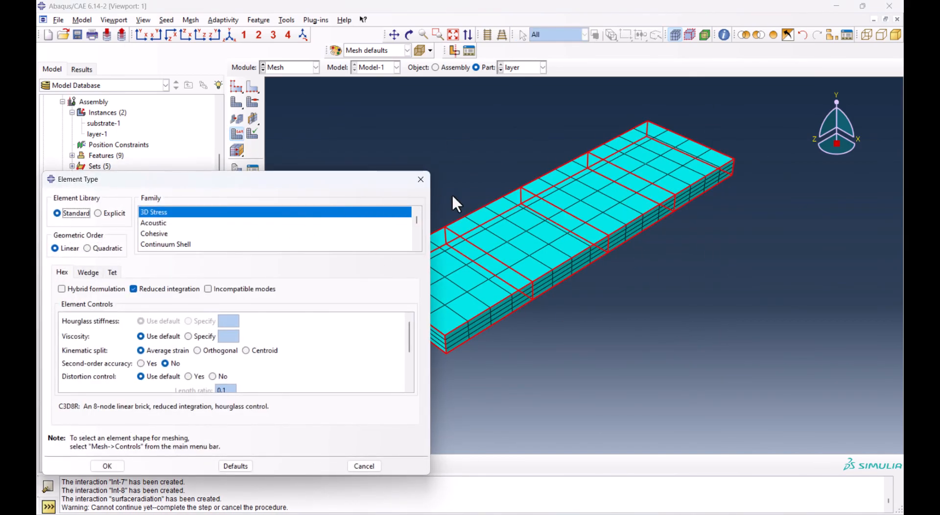
scroll(167, 223, down, 2)
click(166, 235)
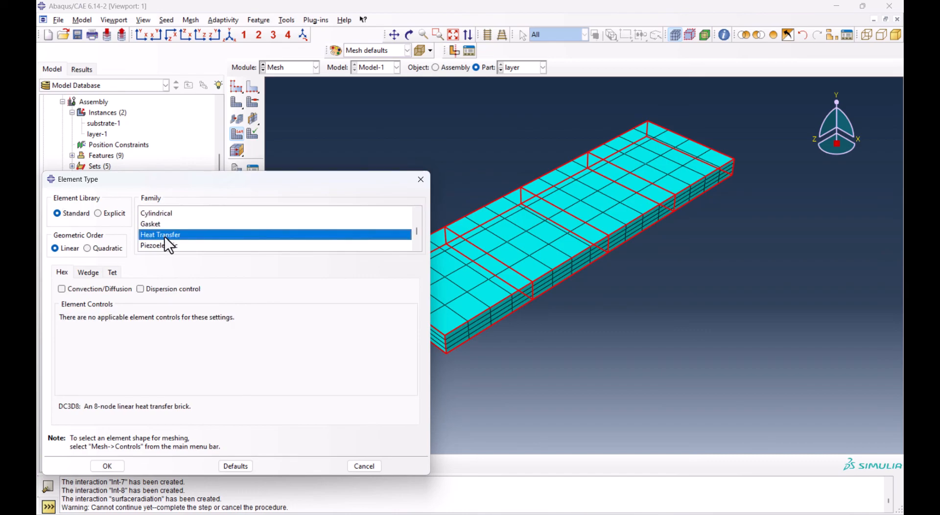
click(70, 289)
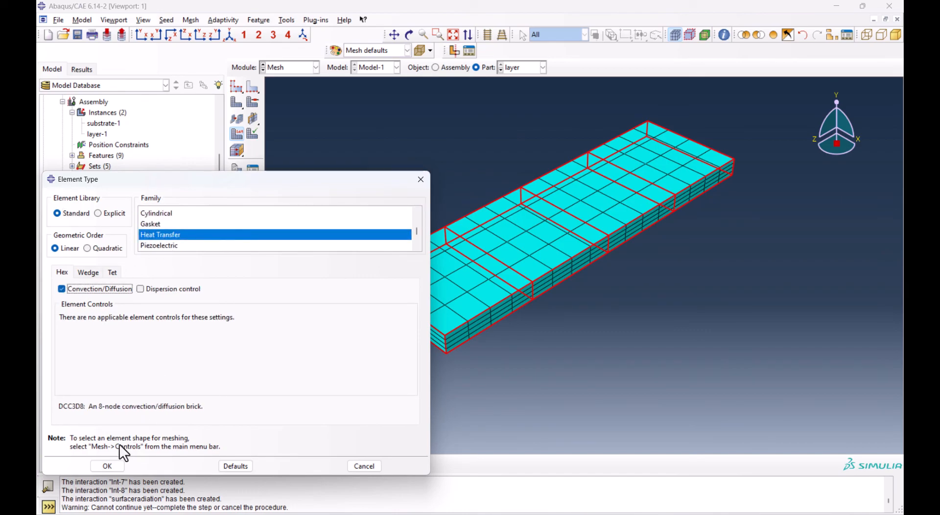
click(115, 464)
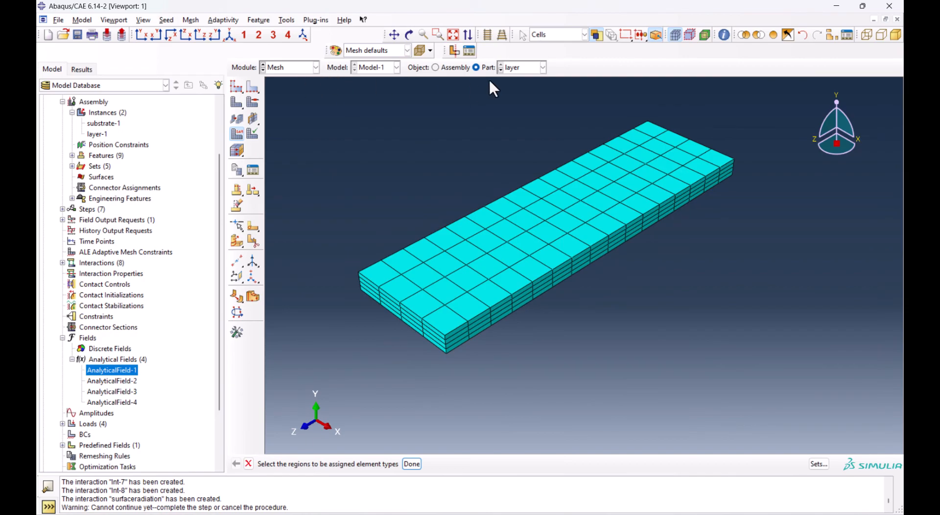
Assign Heat Transfer elements with Convection/Diffusion to all regions of the substrate part's mesh
click(501, 70)
scroll(544, 137, down, 3)
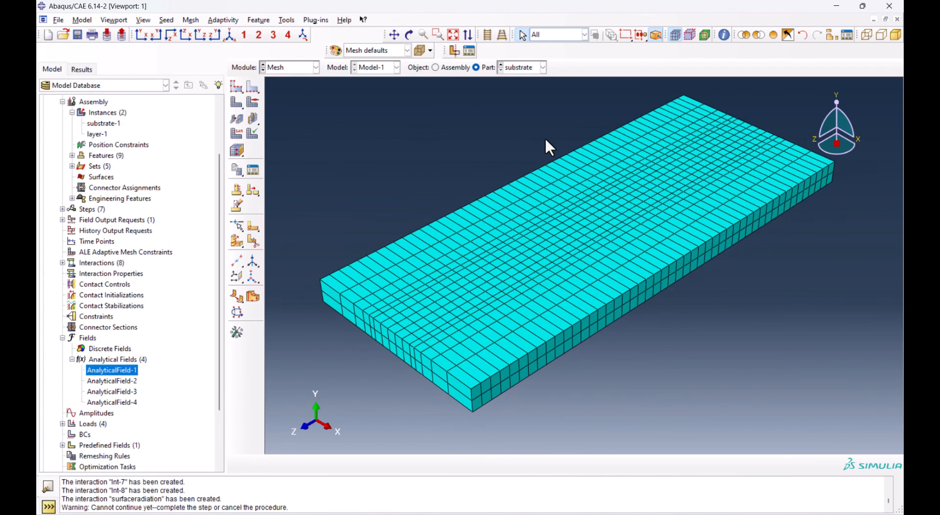
click(244, 134)
drag(331, 93, 728, 383)
middle_click(635, 323)
click(175, 235)
click(82, 290)
click(107, 467)
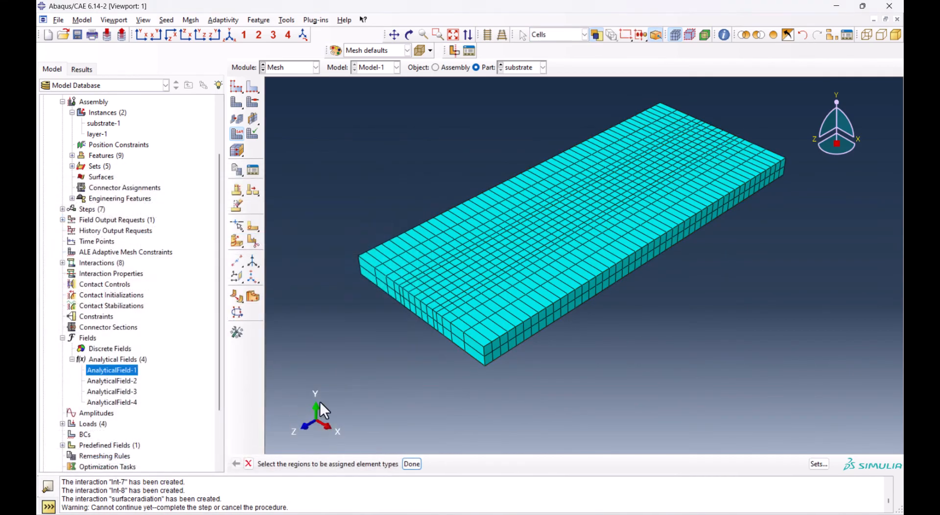
scroll(499, 345, down, 1)
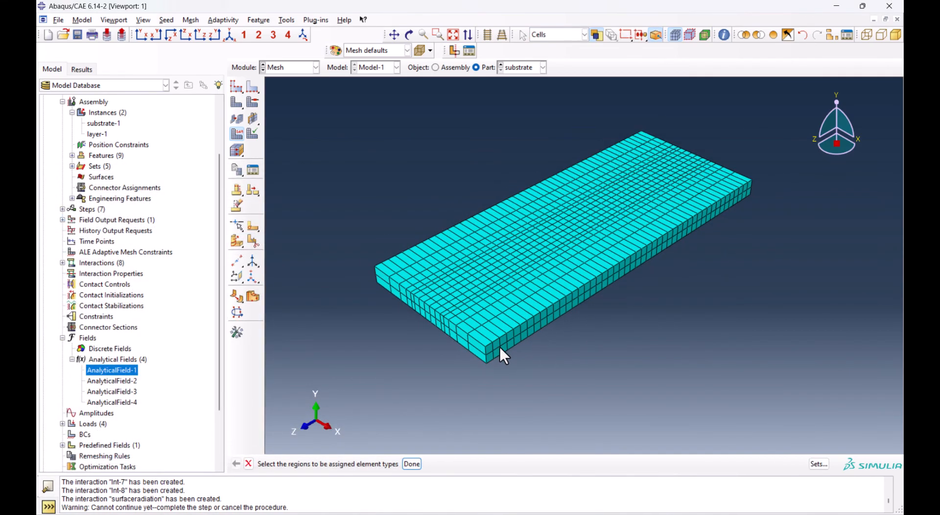
Create a full analysis job named slm for Model-1 with the default job settings
click(284, 68)
click(281, 164)
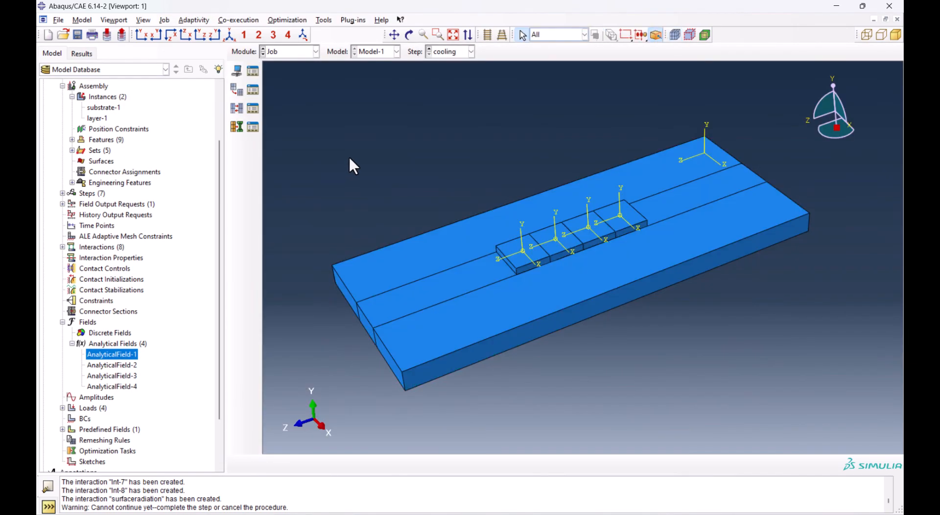
click(238, 71)
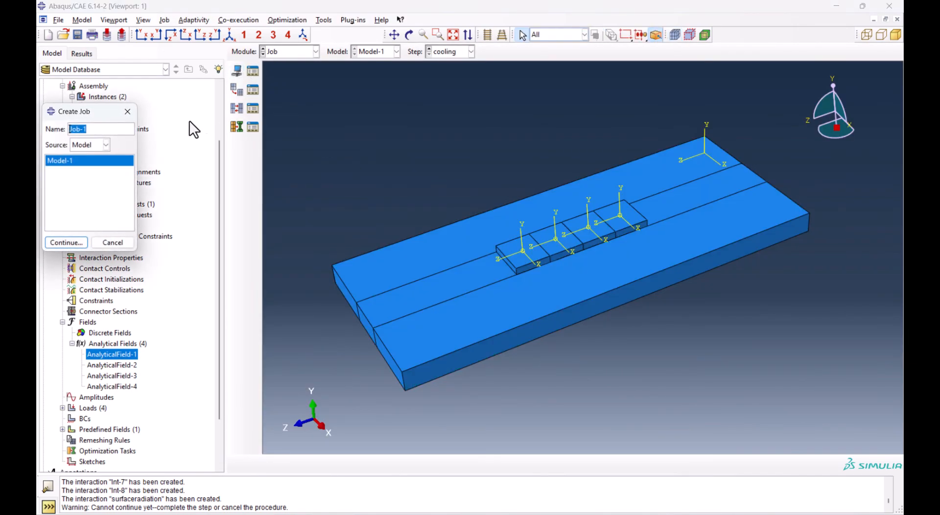
text(slm)
click(73, 242)
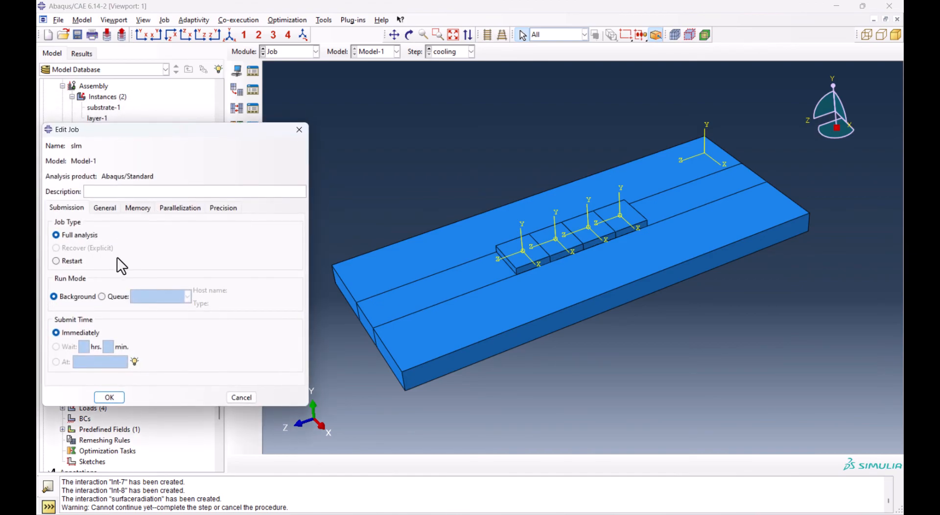
click(109, 397)
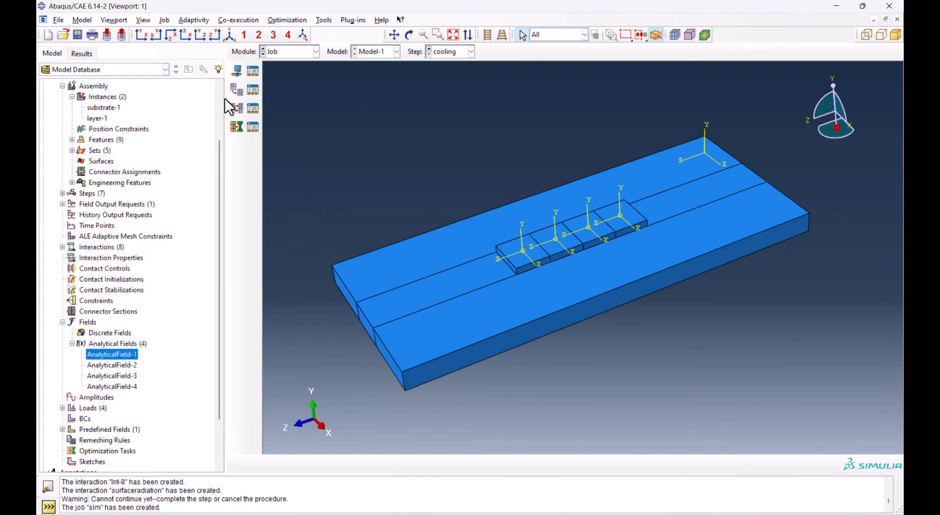
Submit the slm job for analysis and agree to continue without history output requests
click(253, 72)
click(481, 230)
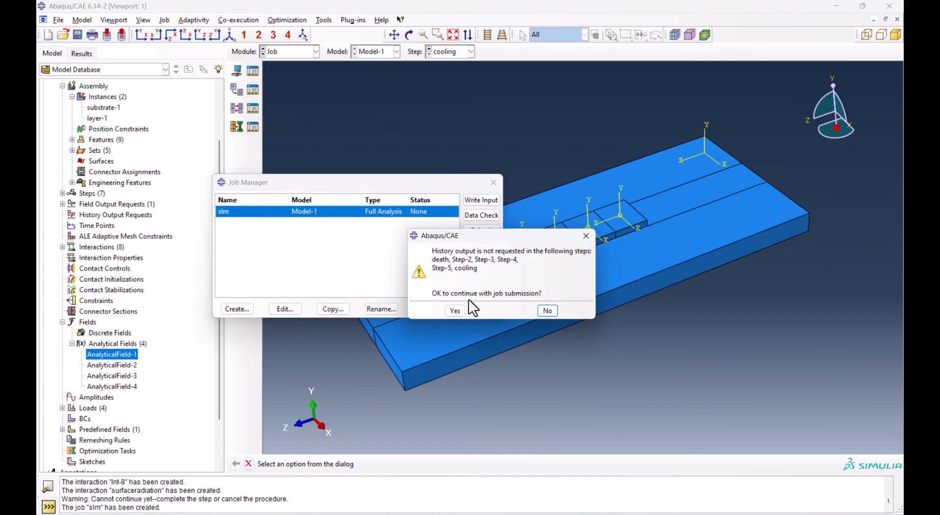
click(456, 312)
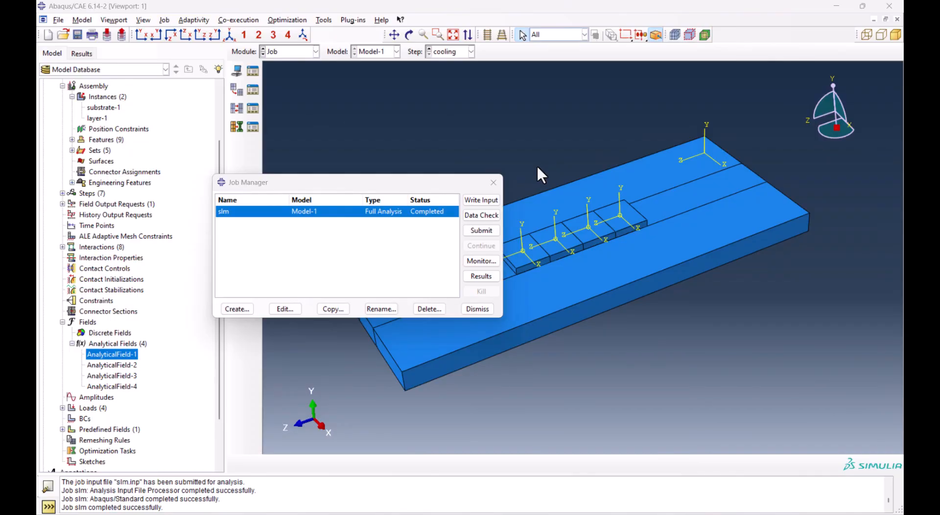
Open the results of the slm job and display the nodal temperature NT11 as a contour plot
click(481, 276)
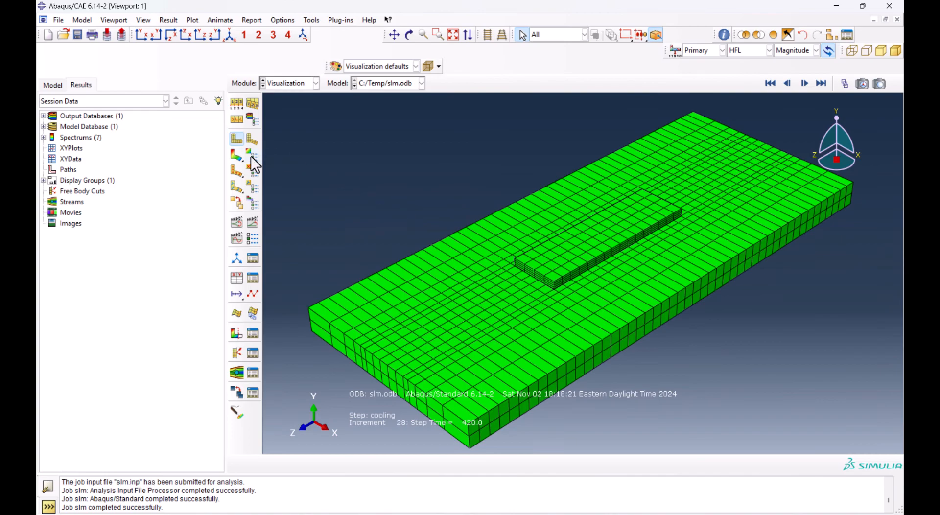
click(236, 156)
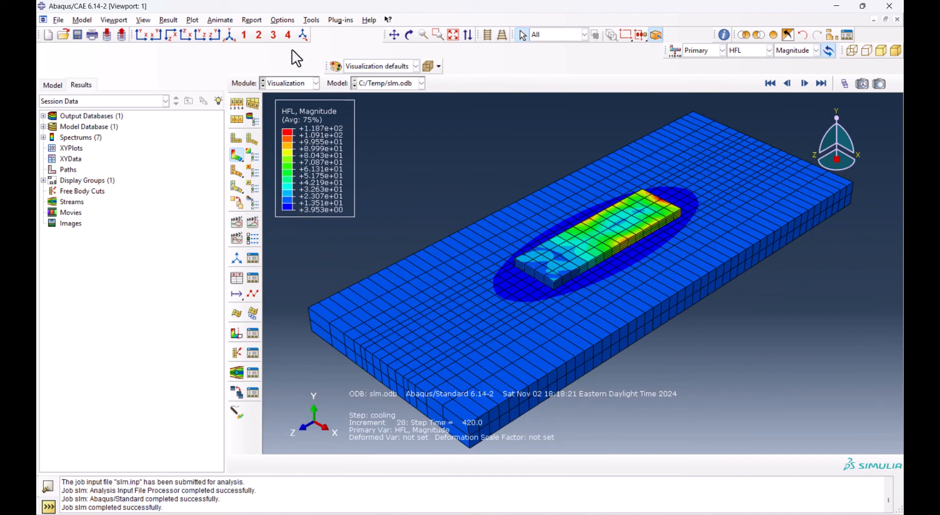
click(748, 51)
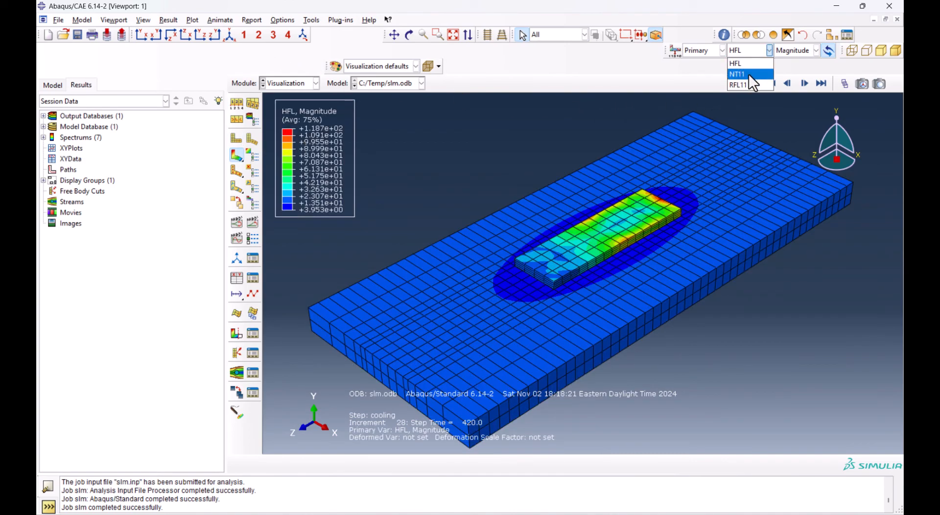
click(748, 75)
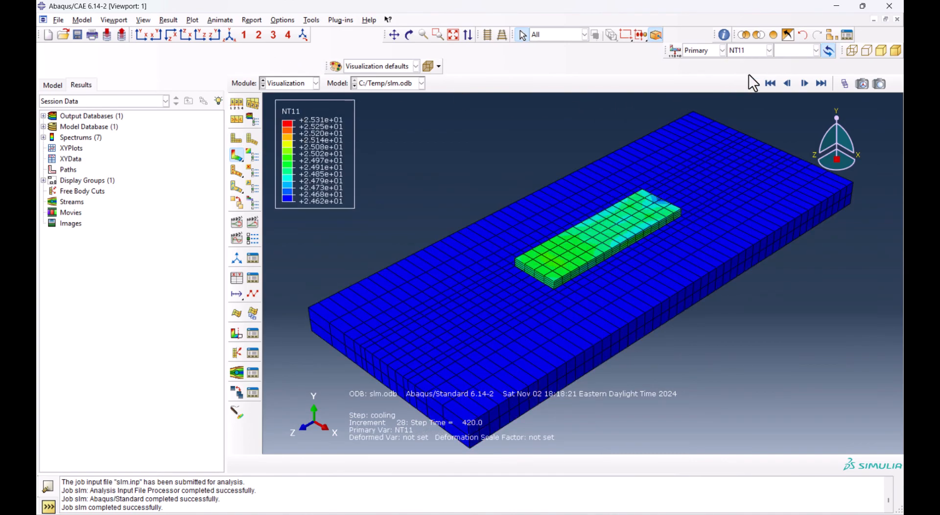
Animate the NT11 contours over the time history in a loop and slow down the frame rate
click(254, 222)
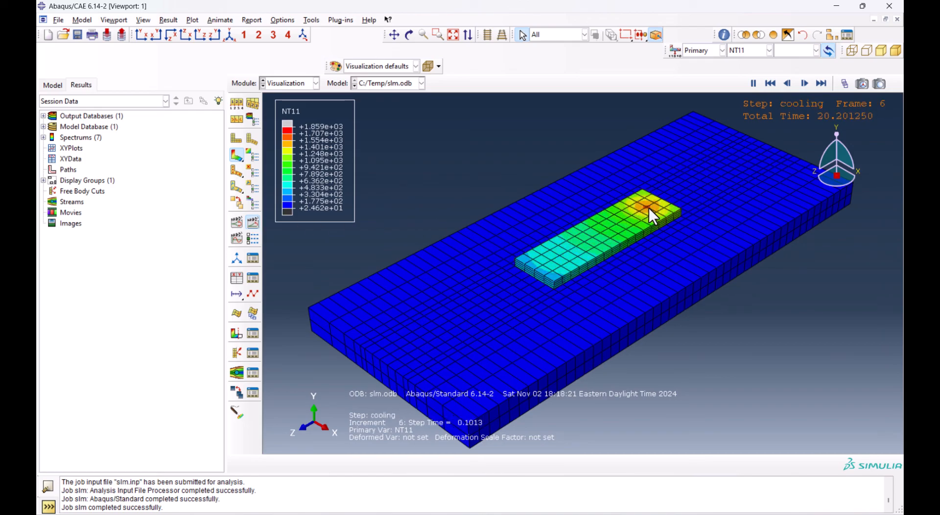
click(251, 239)
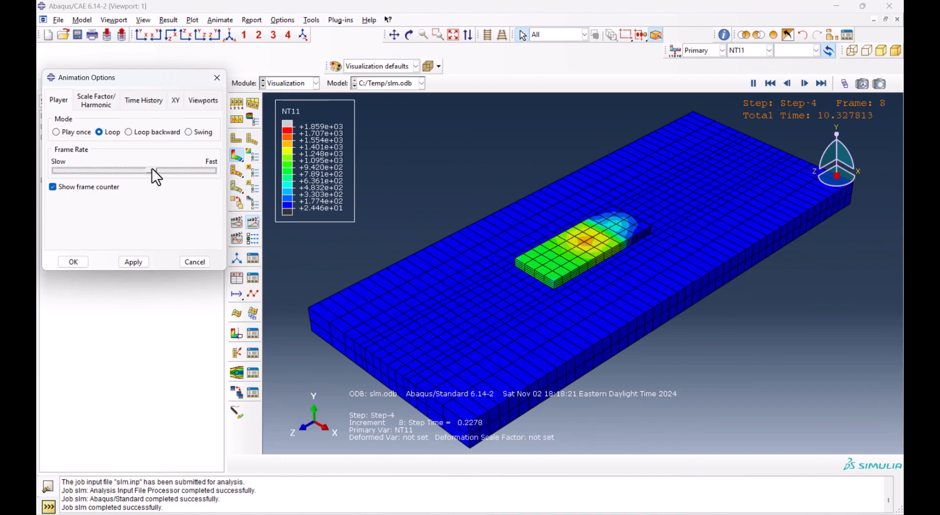
drag(152, 169, 143, 170)
click(121, 263)
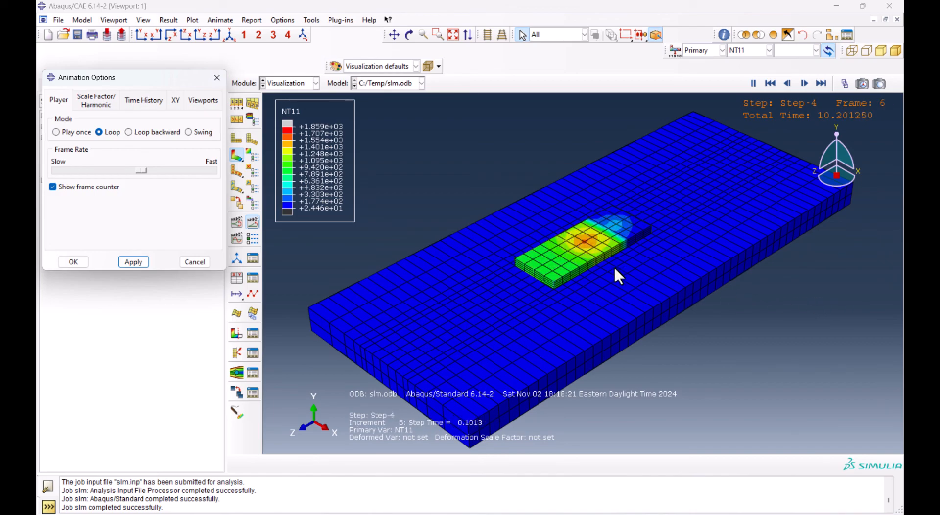
scroll(607, 241, down, 2)
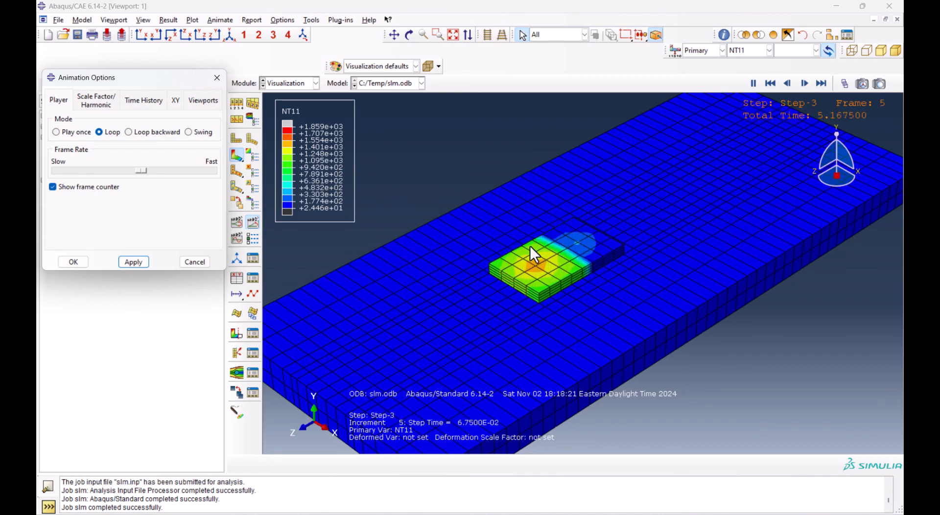
Stop the animation and display frame 2 of Step-4 with the frame selector
click(195, 262)
click(802, 82)
click(845, 84)
drag(162, 249, 137, 249)
scroll(588, 240, up, 5)
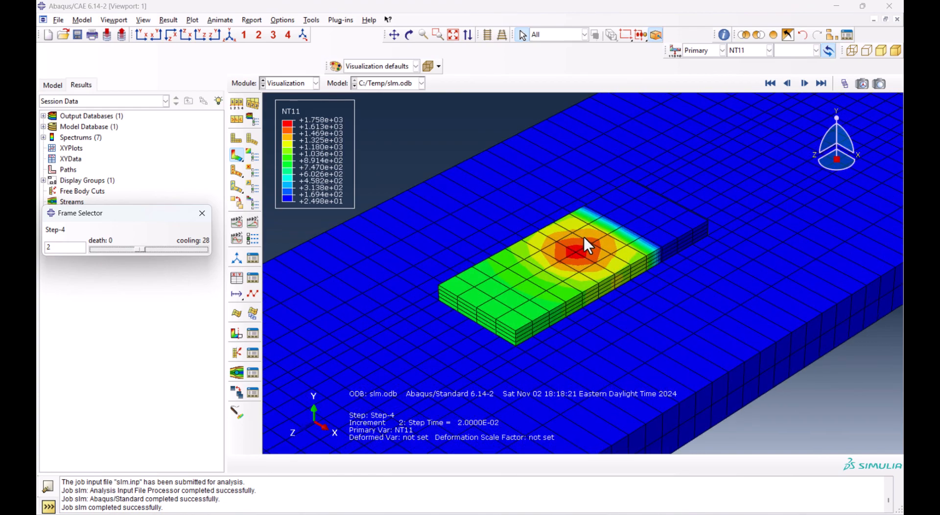
Probe the NT11 values at nodes, including the hot spot's centre and the layer's top surface behind it
click(724, 36)
click(63, 92)
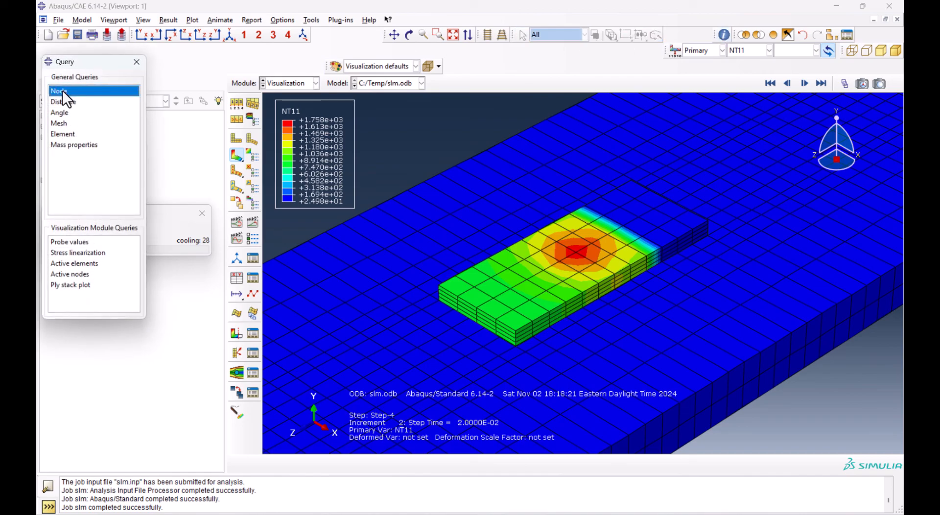
click(72, 242)
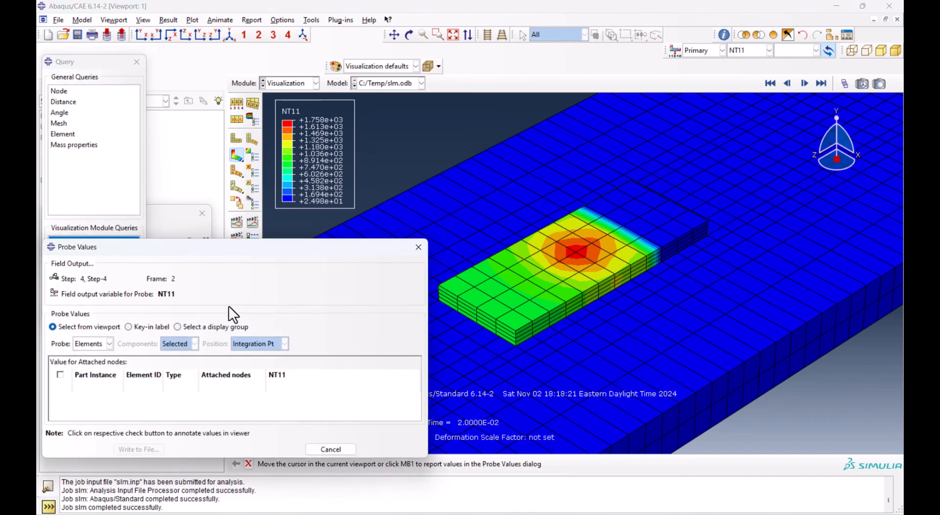
click(93, 343)
click(94, 359)
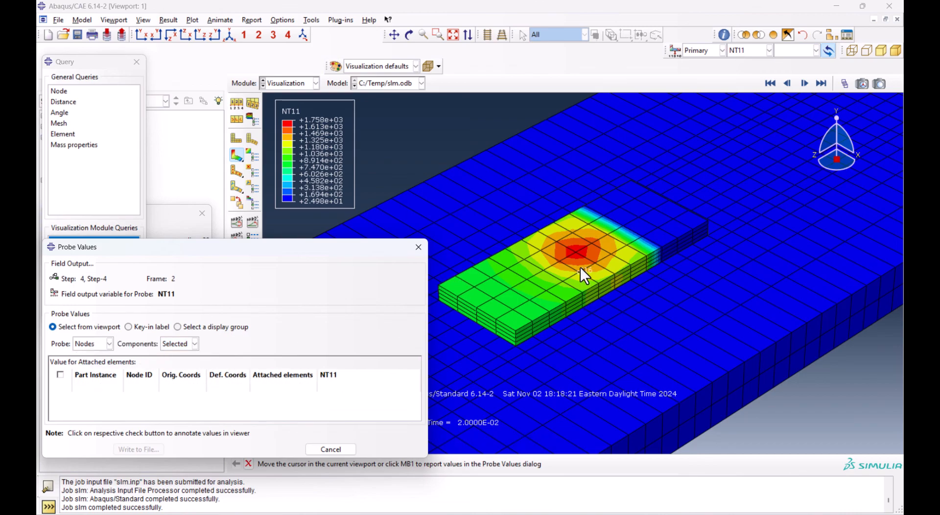
click(578, 251)
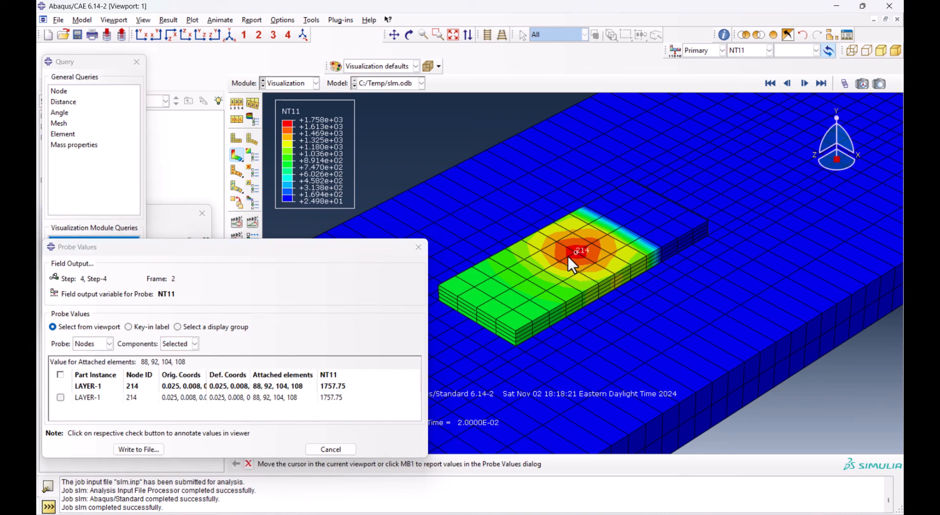
click(331, 398)
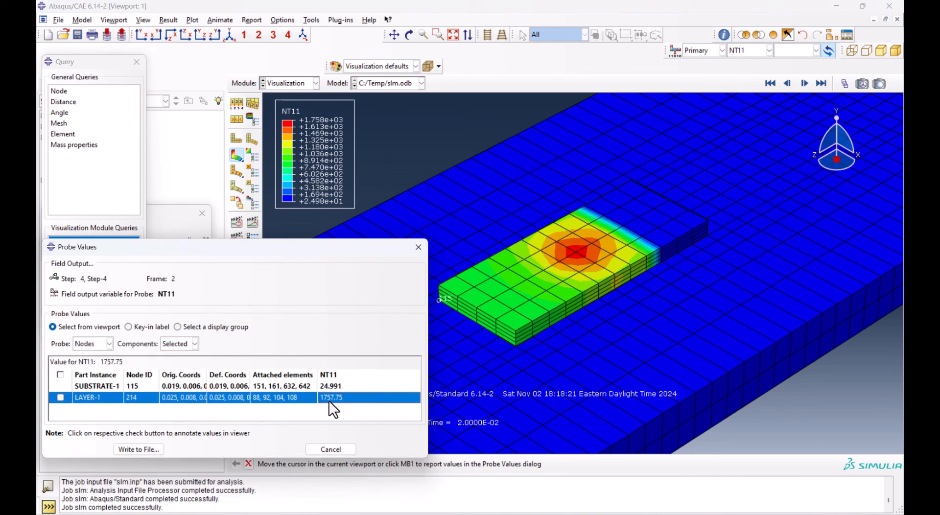
click(534, 277)
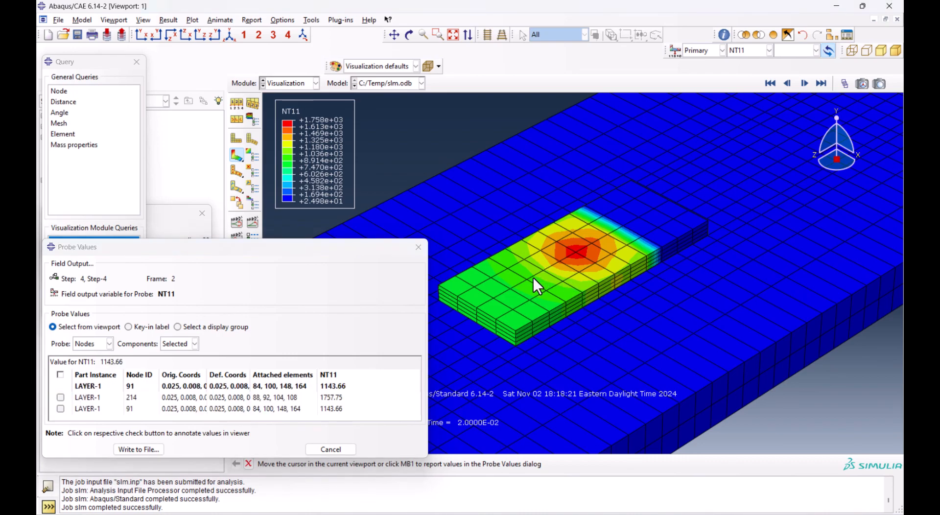
click(521, 284)
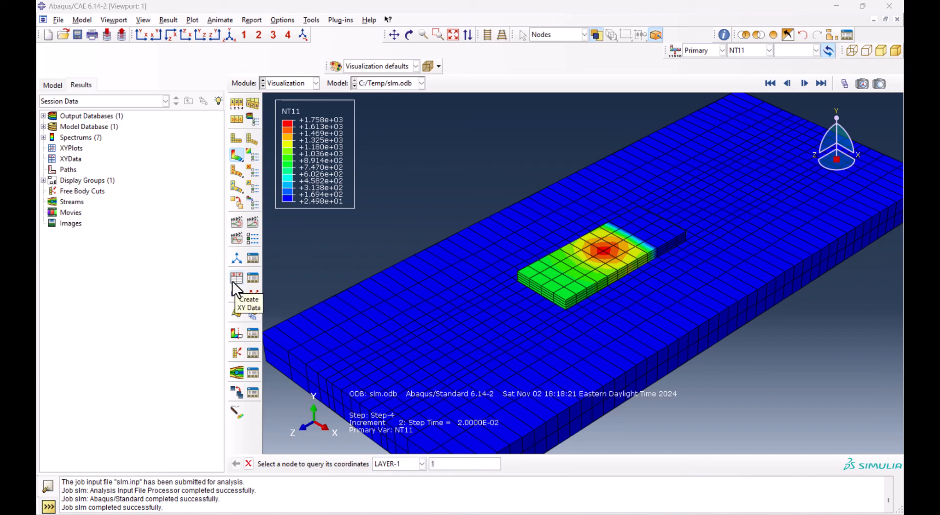
Start XY data extraction from ODB field output with the NT11 variable at the Unique Nodal position
click(233, 280)
click(84, 291)
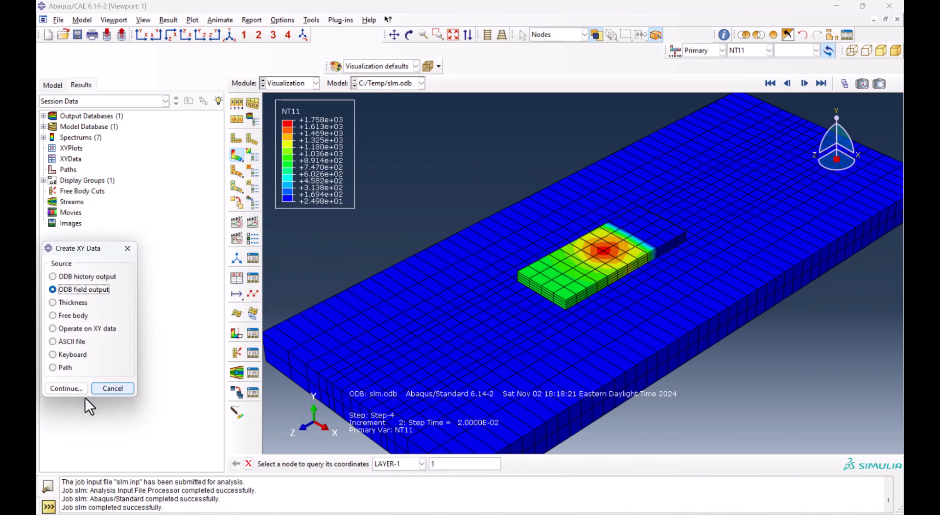
click(70, 388)
click(104, 139)
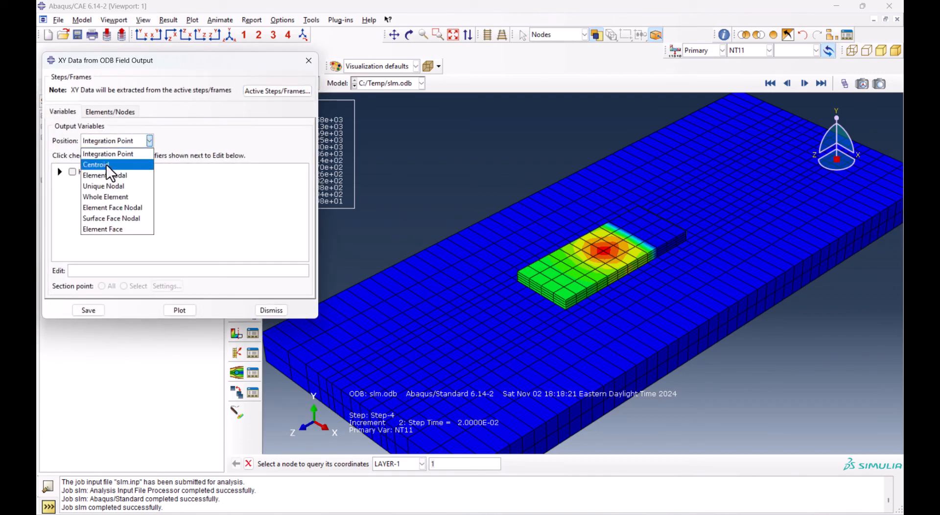
click(107, 186)
click(72, 184)
click(110, 112)
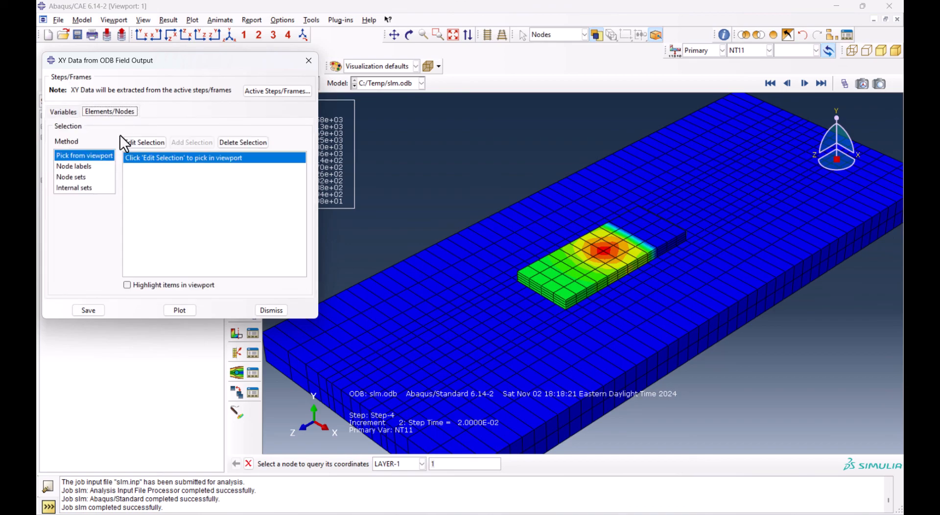
Pick five nodes around the hot spot on the layer's top surface and plot their temperature over time
click(151, 142)
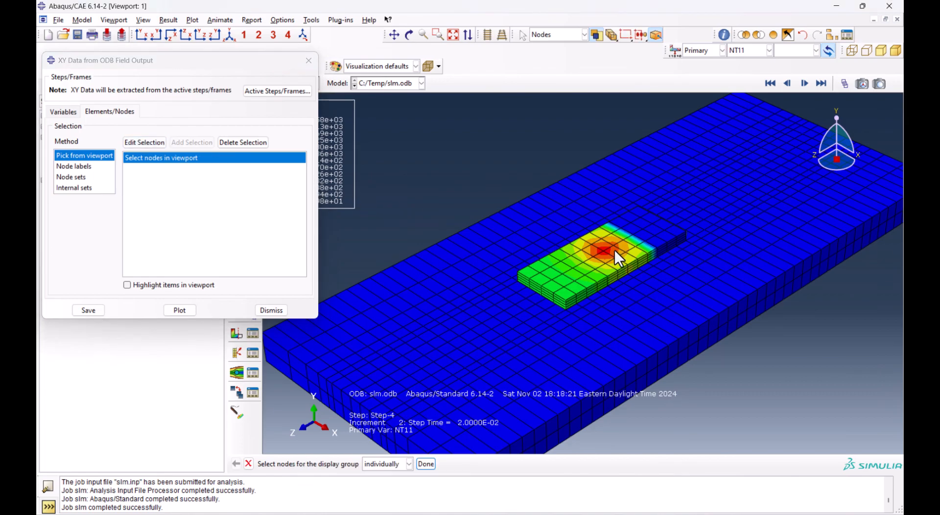
scroll(607, 250, up, 3)
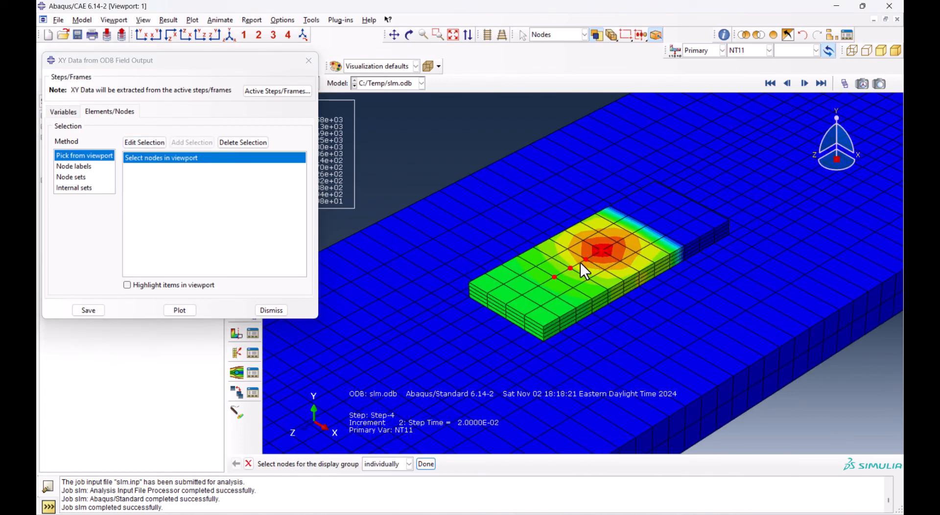
click(177, 310)
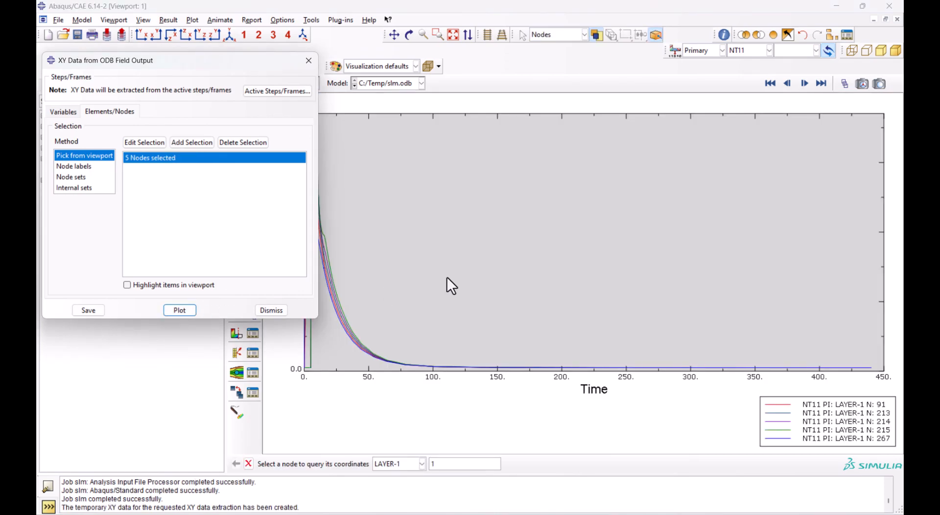
click(308, 60)
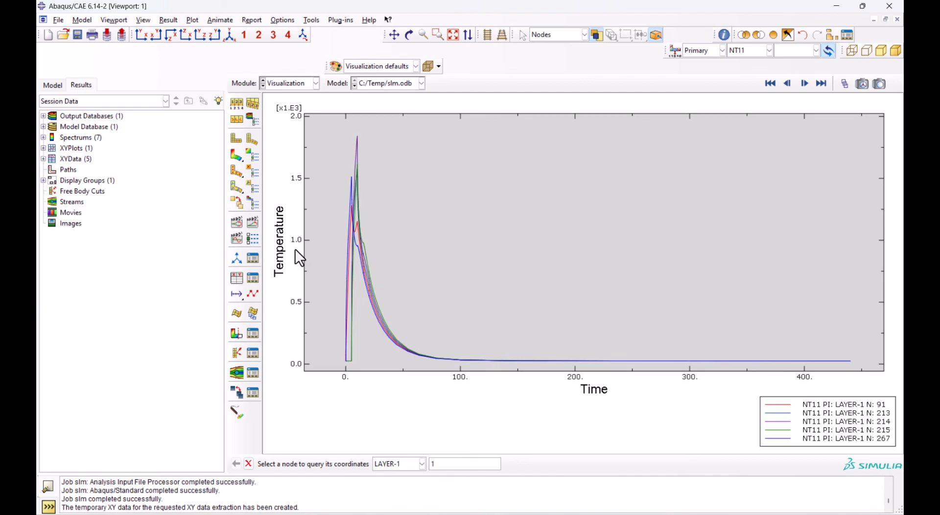
scroll(749, 394, down, 2)
scroll(368, 145, up, 3)
scroll(341, 146, up, 1)
scroll(515, 276, down, 1)
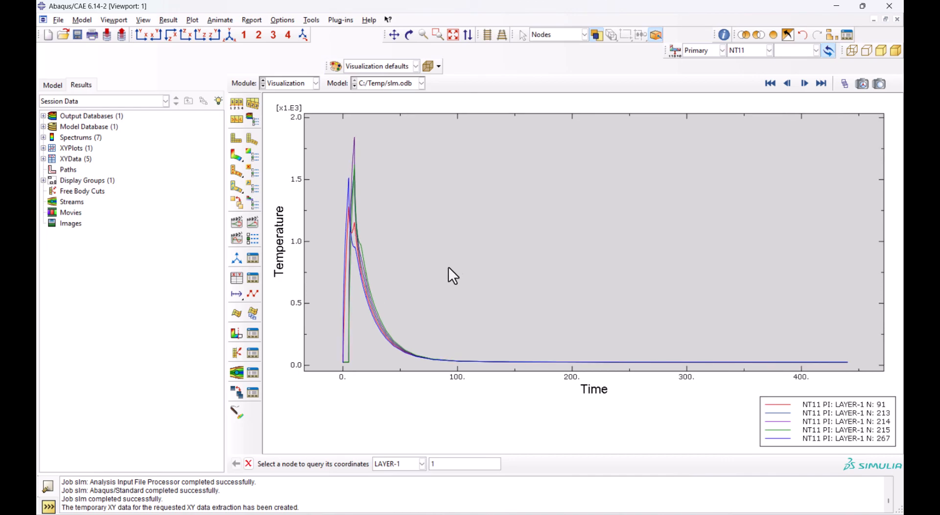